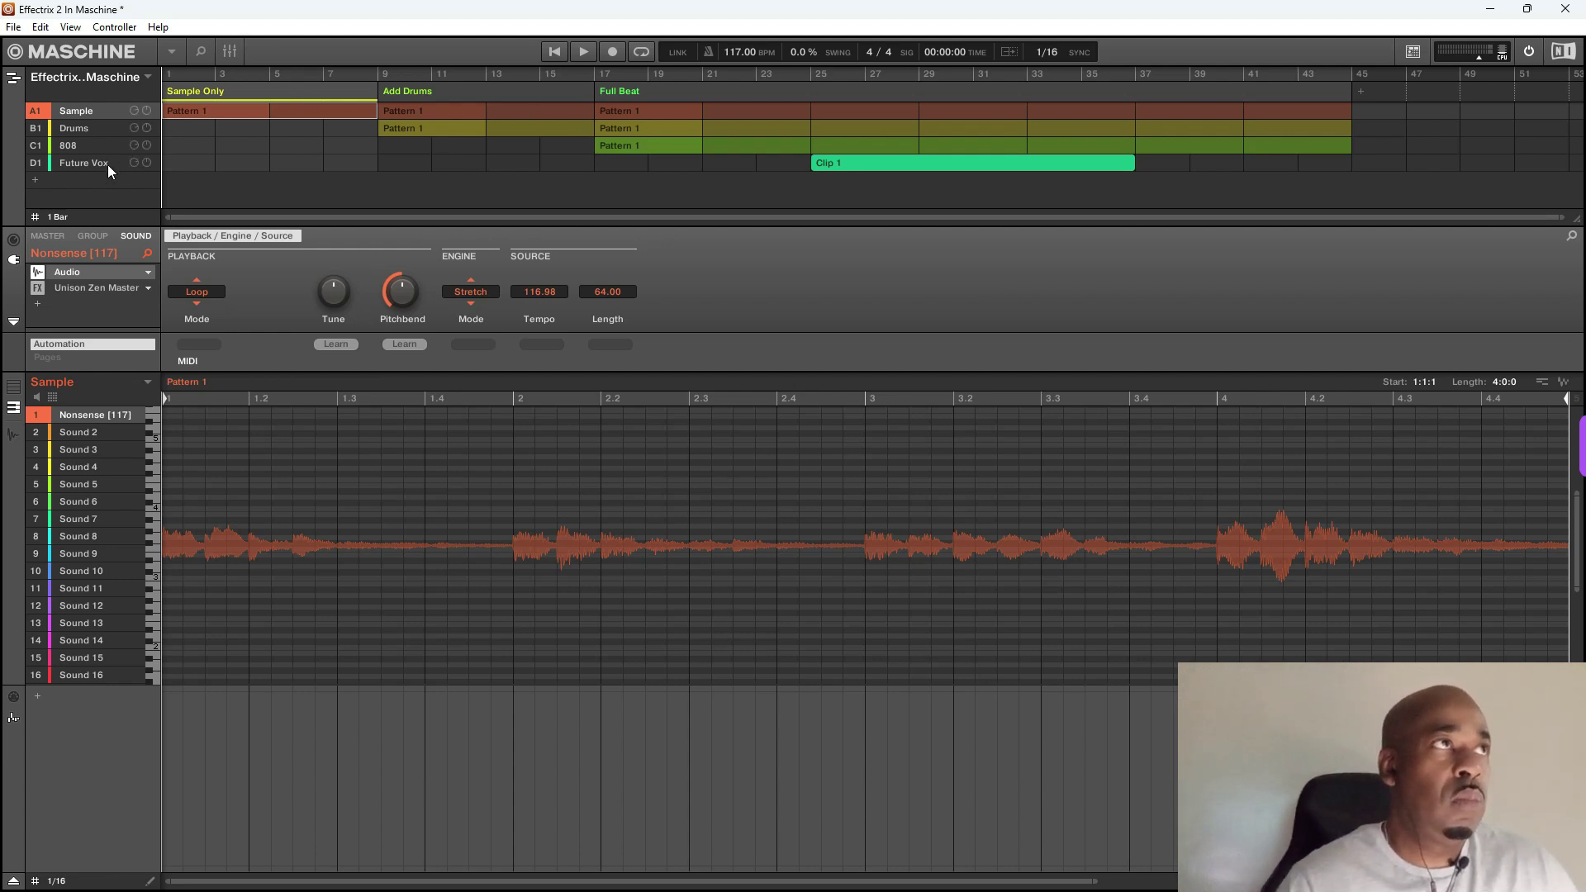
- Add a new group below Future Vox and name it Volume Automation
click(61, 178)
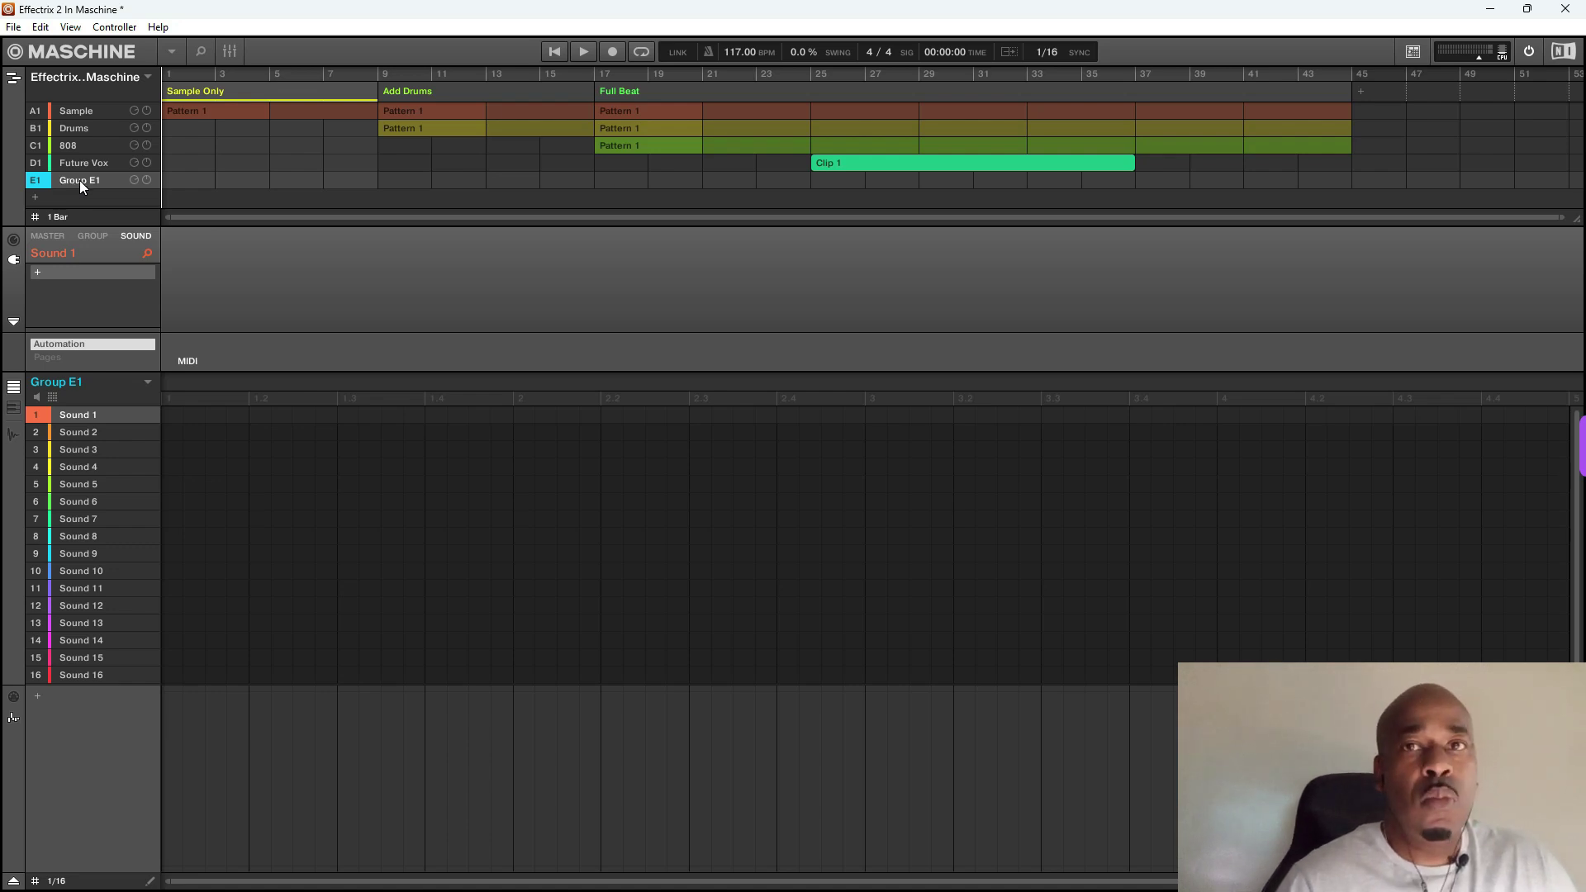
double_click(82, 181)
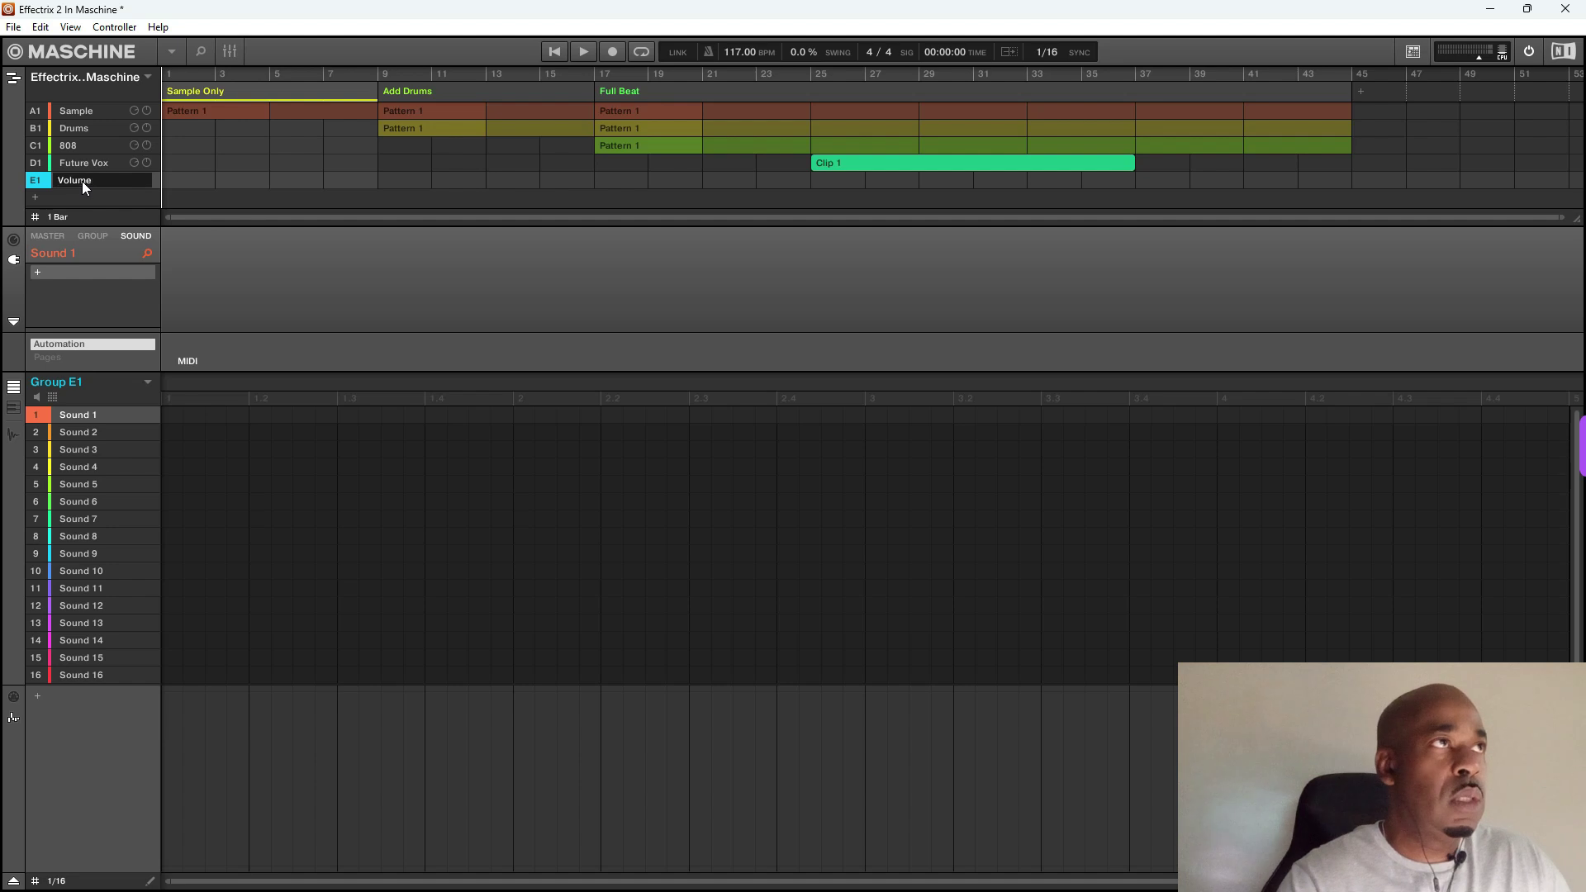
text(Volume Automat)
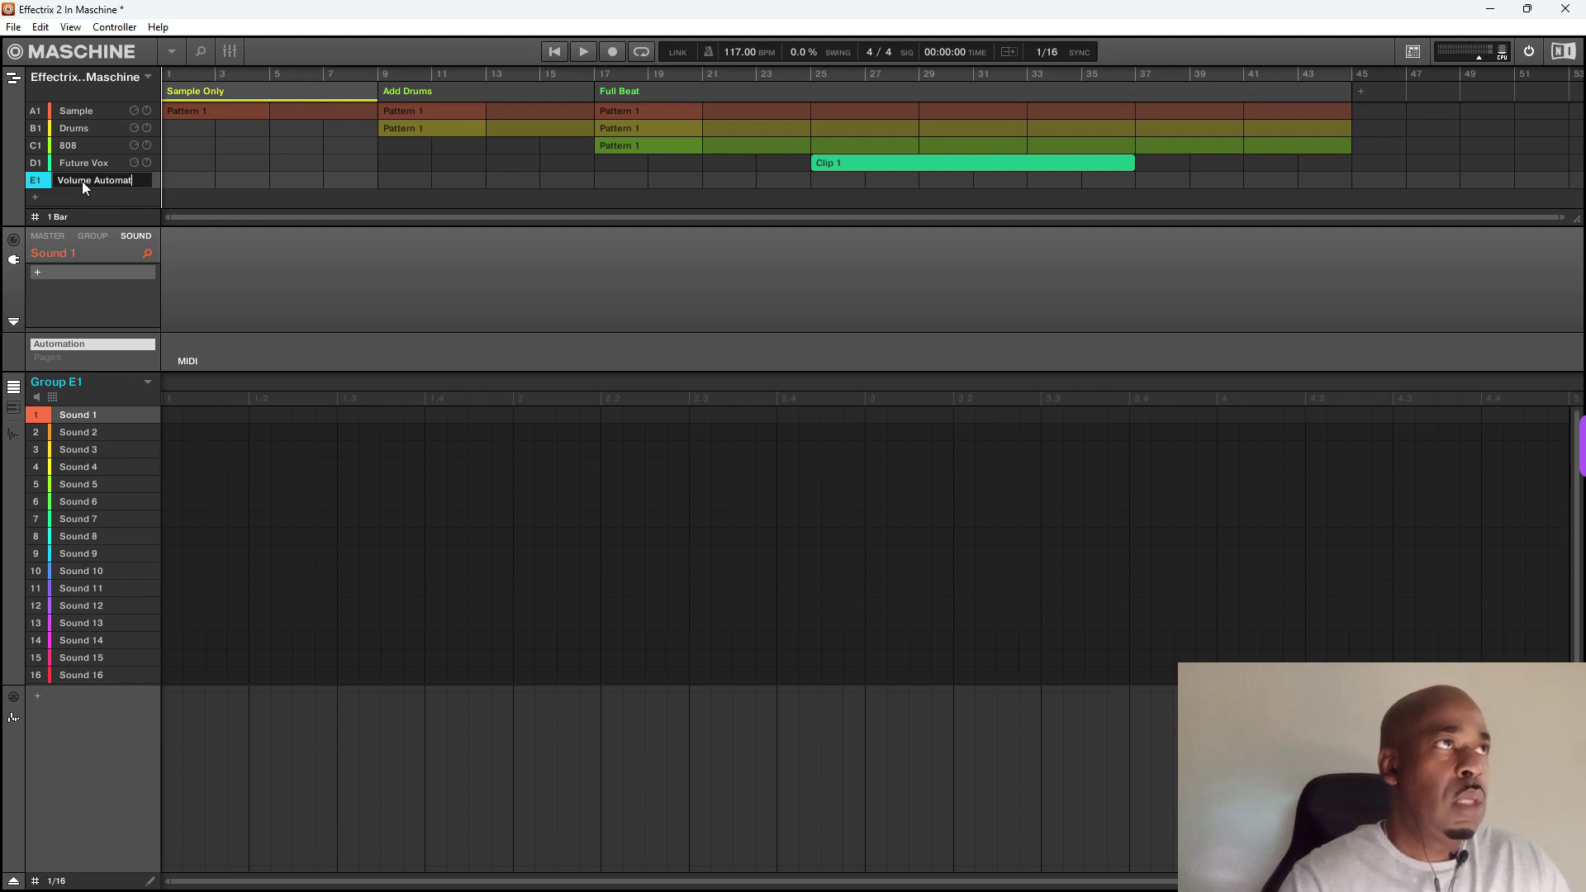
text(ion)
key(Return)
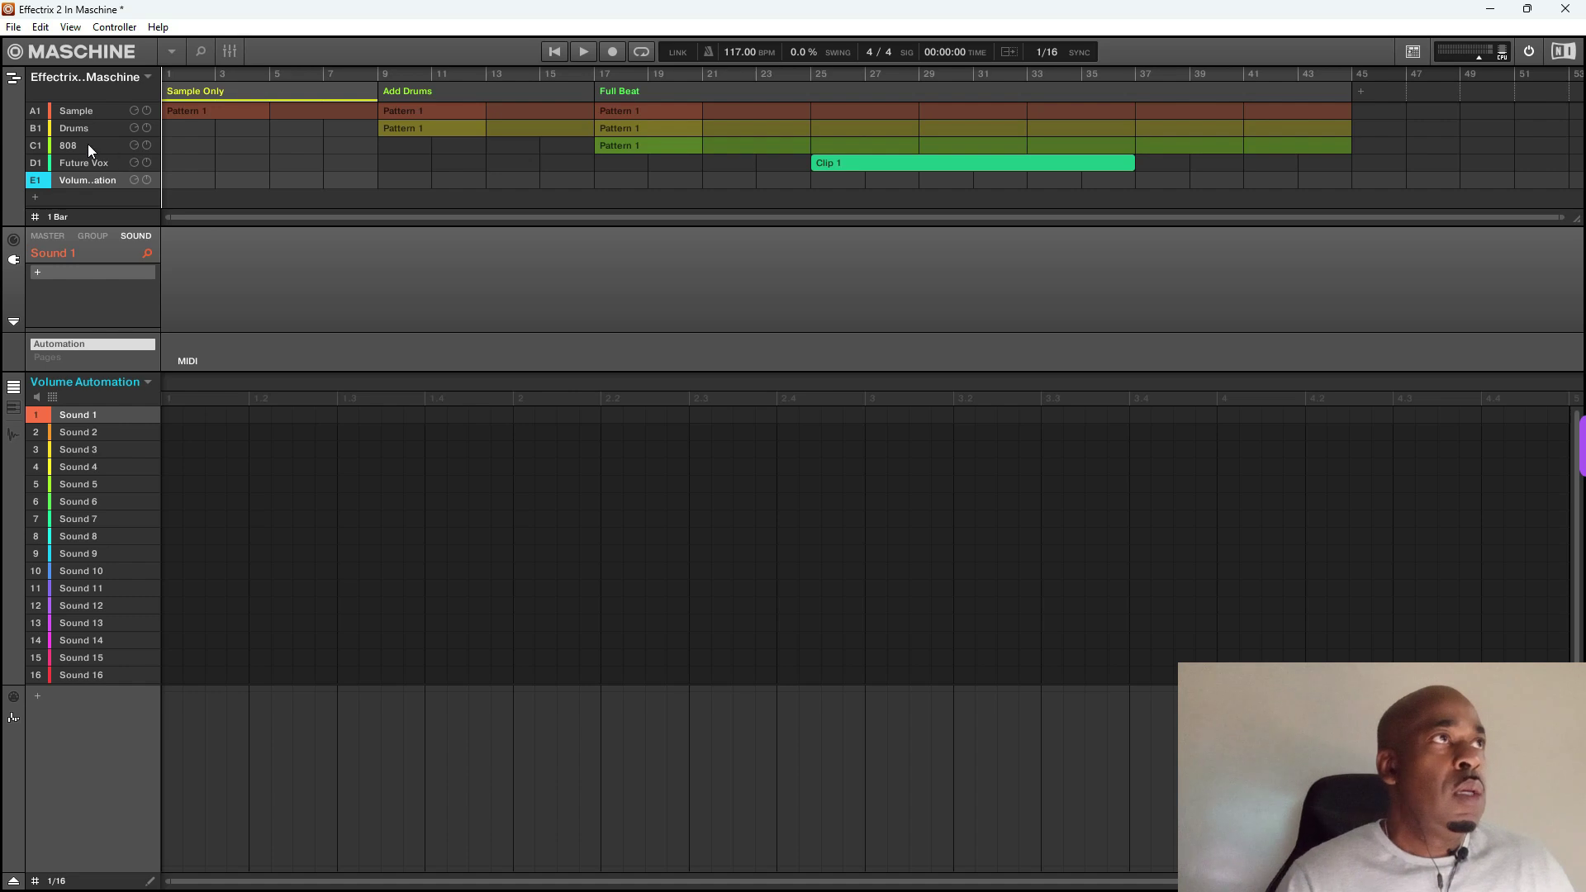
- Check the audio output settings of the Sample group's sound and of the Volume Automation group's Sound 1
click(91, 111)
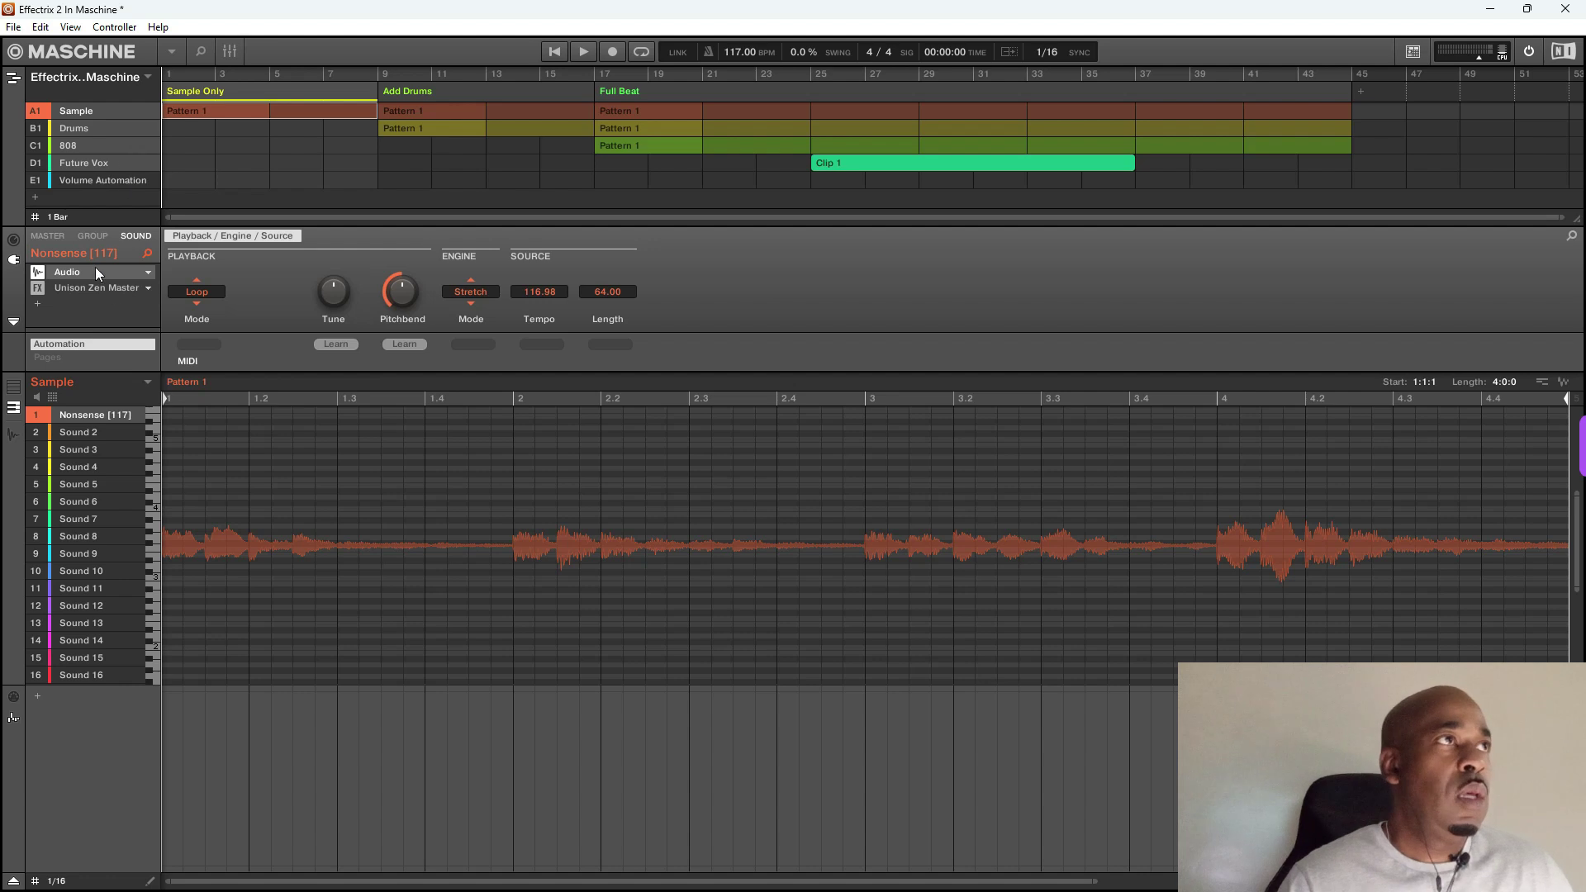
click(15, 246)
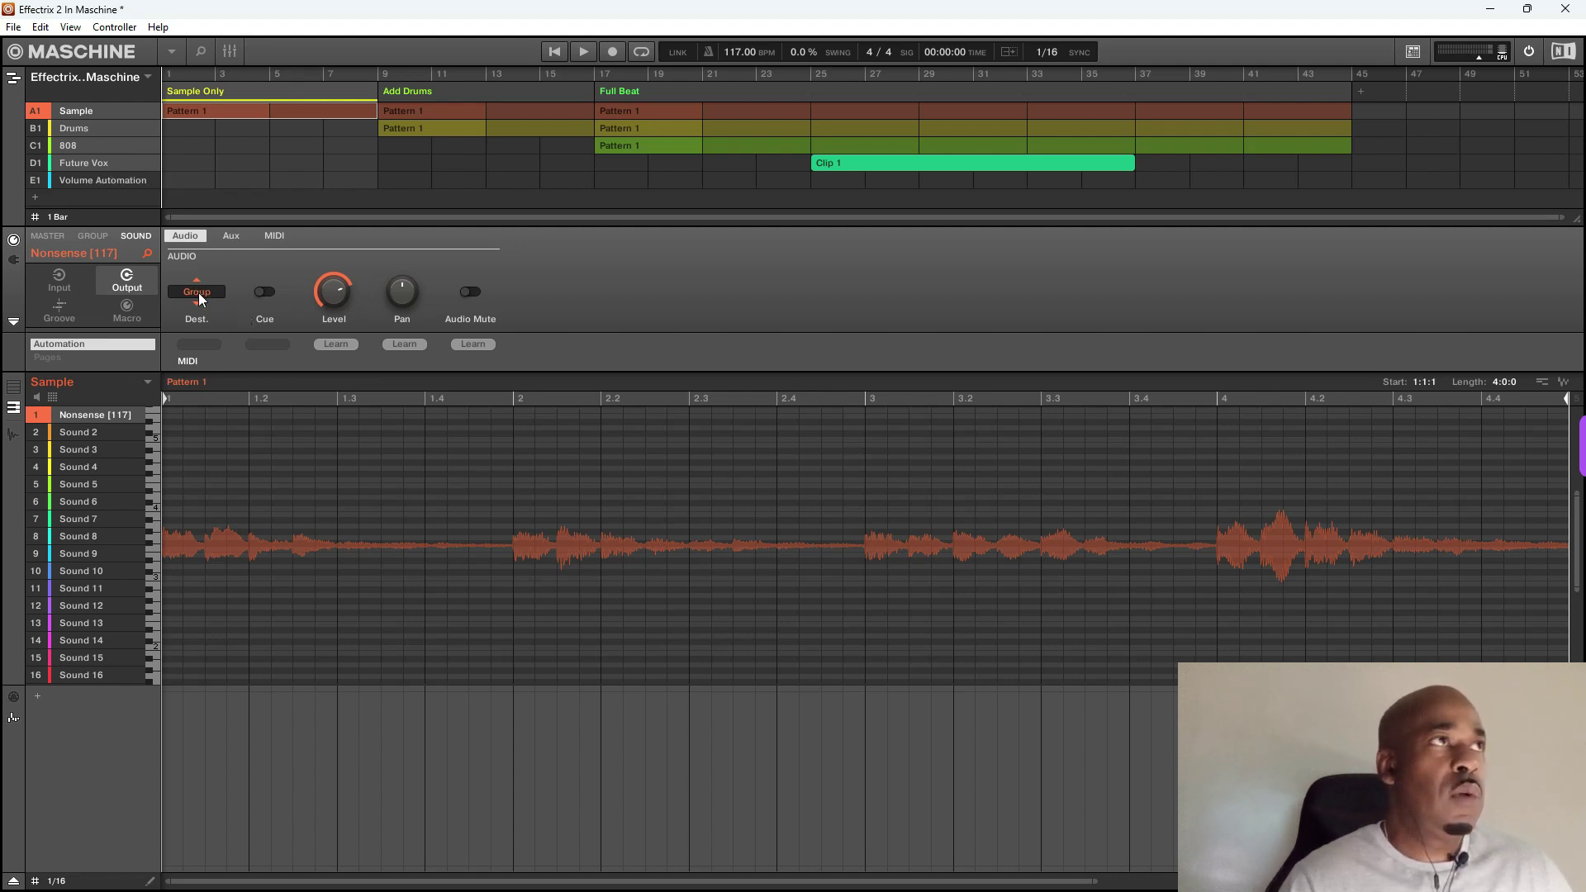
click(71, 180)
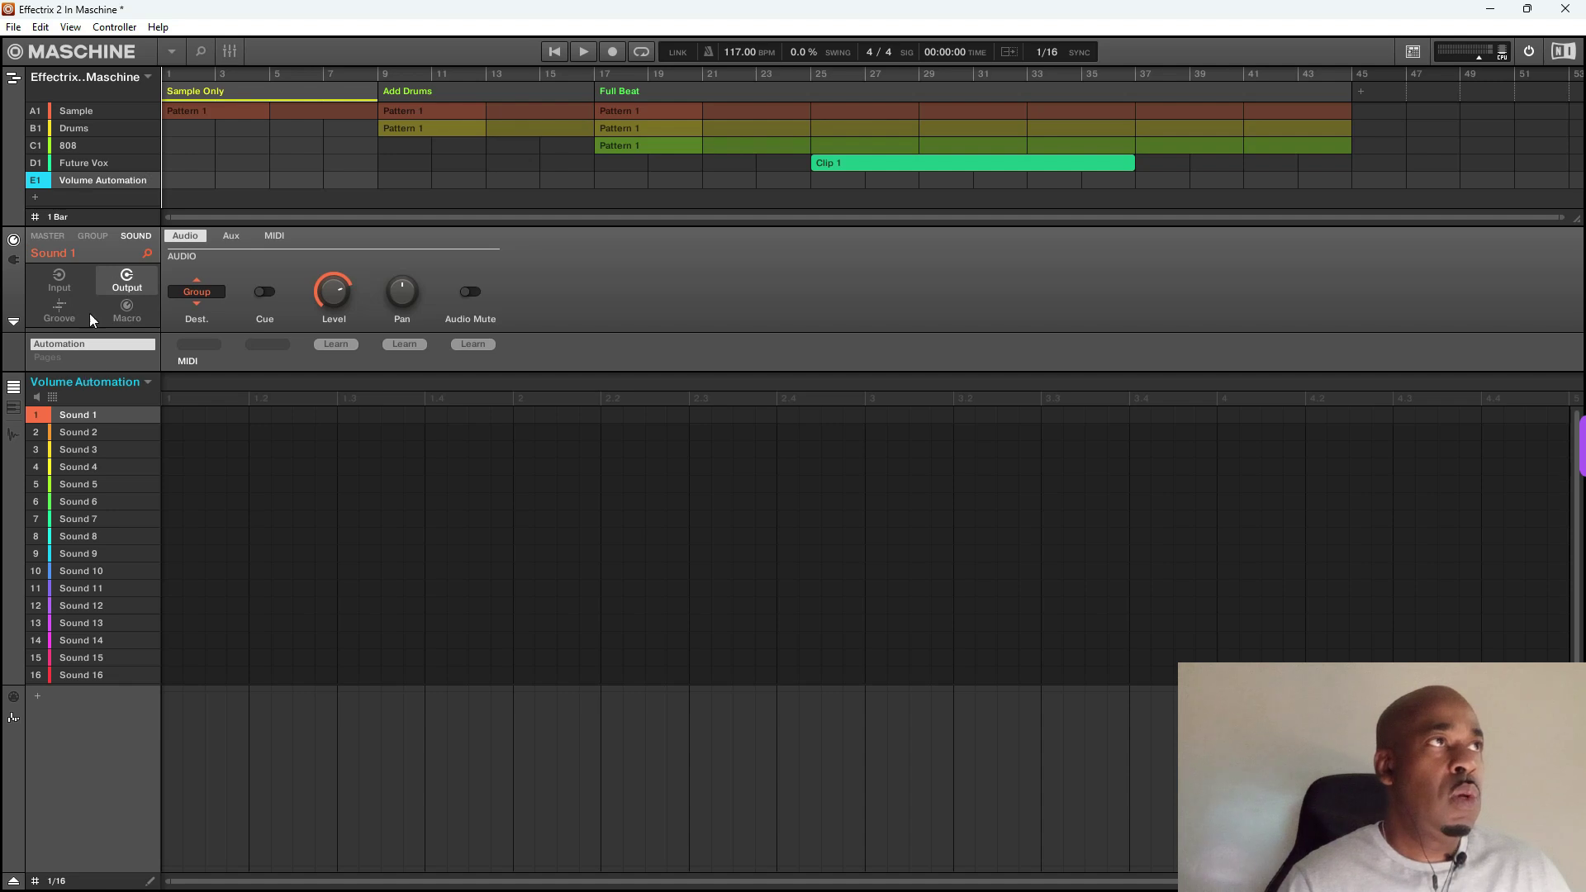
- Load the internal EQ effect into Sound 1 of the Volume Automation group and bring up its output gain
click(17, 261)
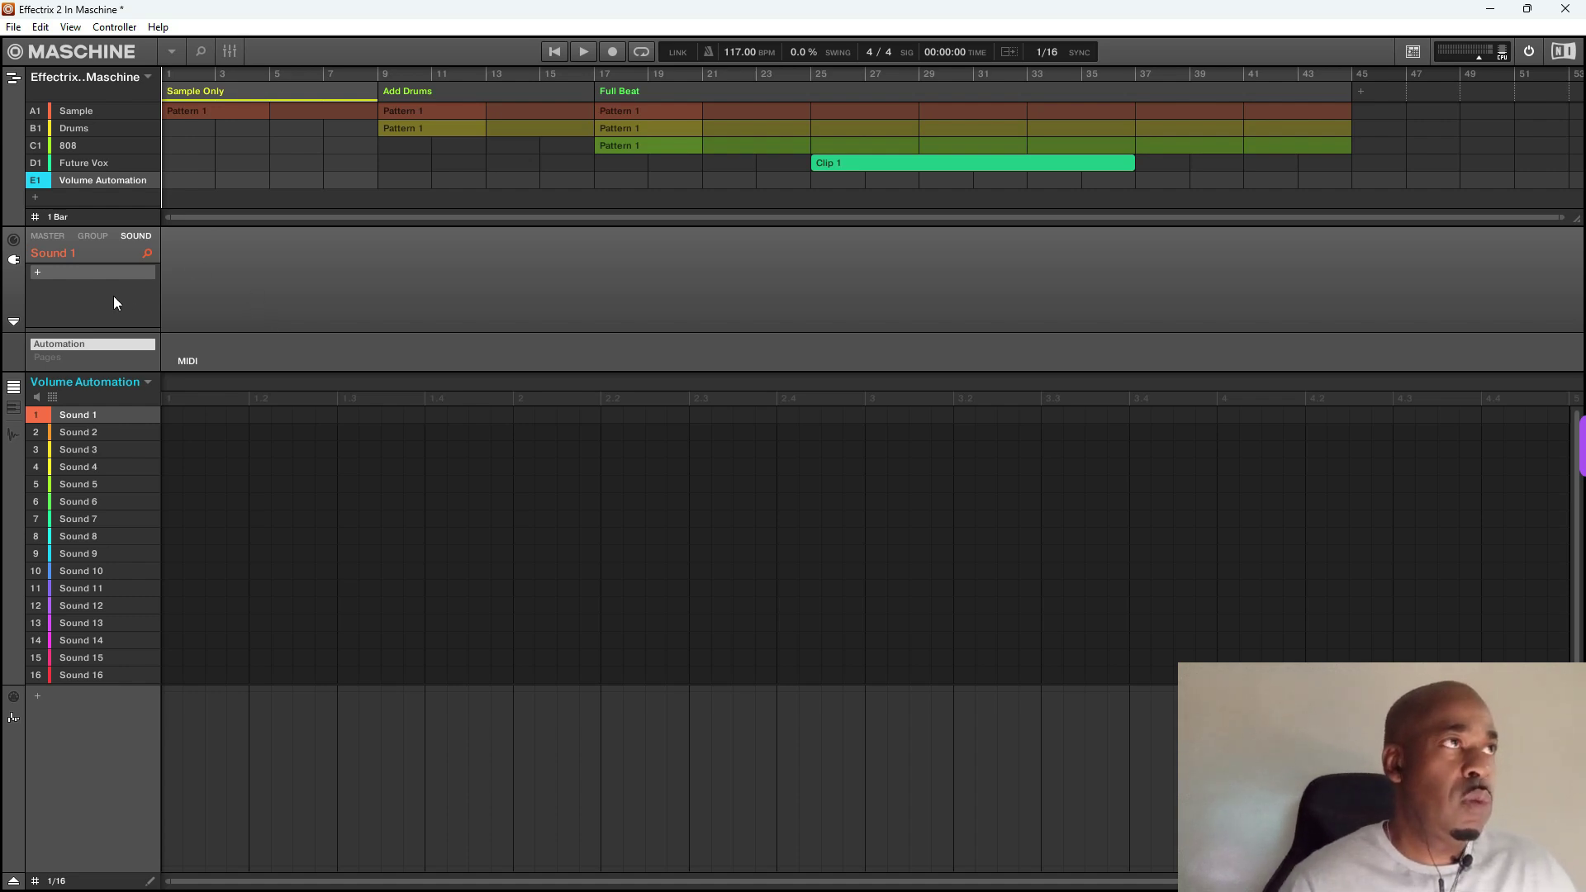
click(38, 275)
mouse_move(104, 302)
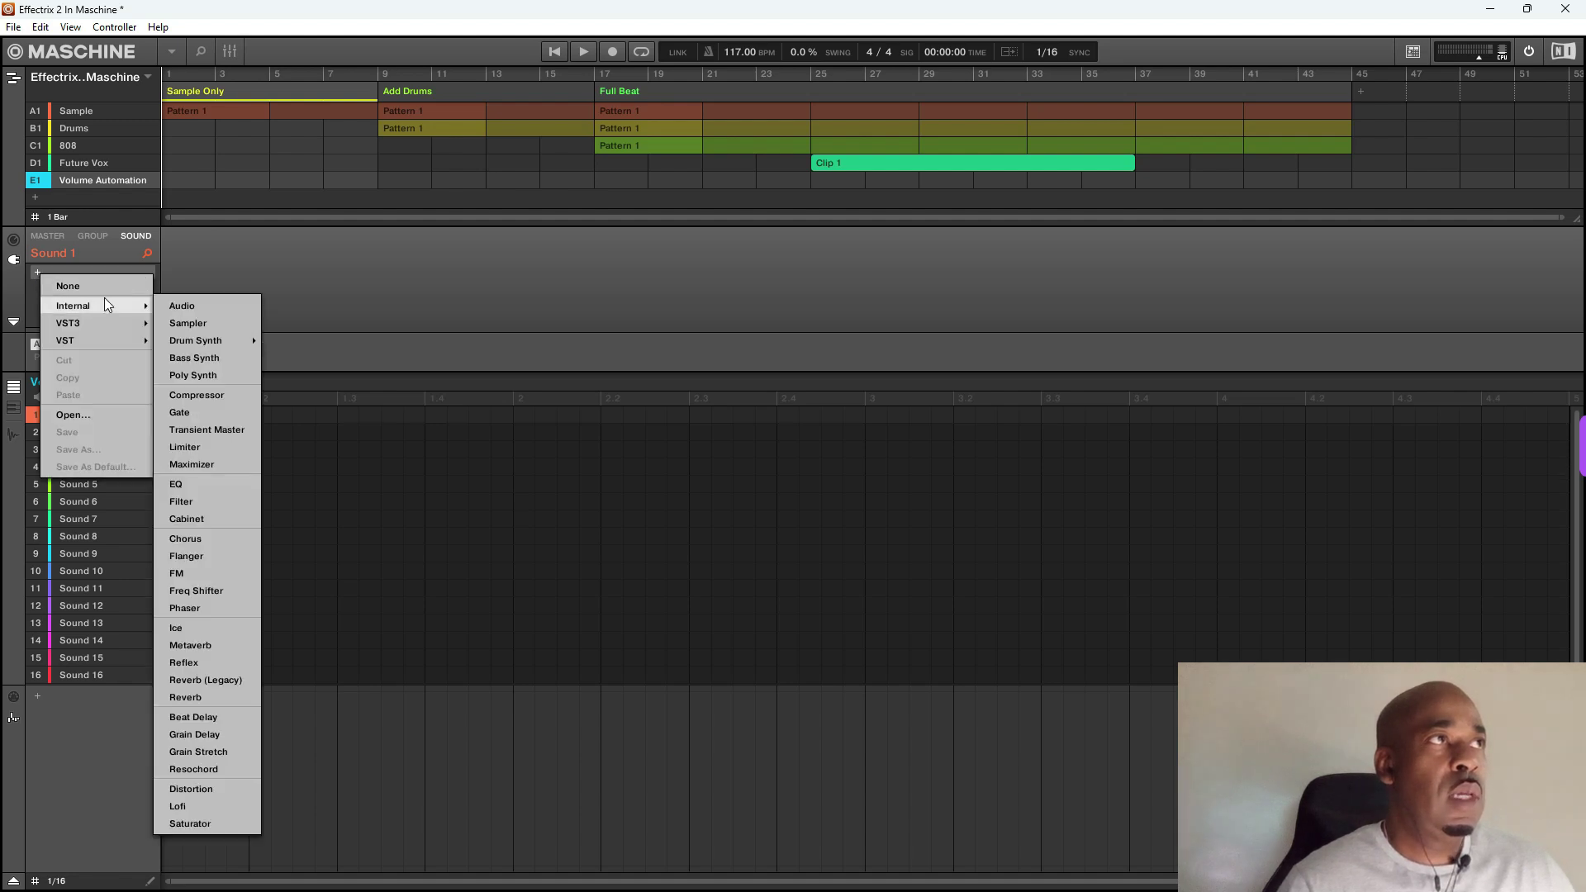
click(191, 485)
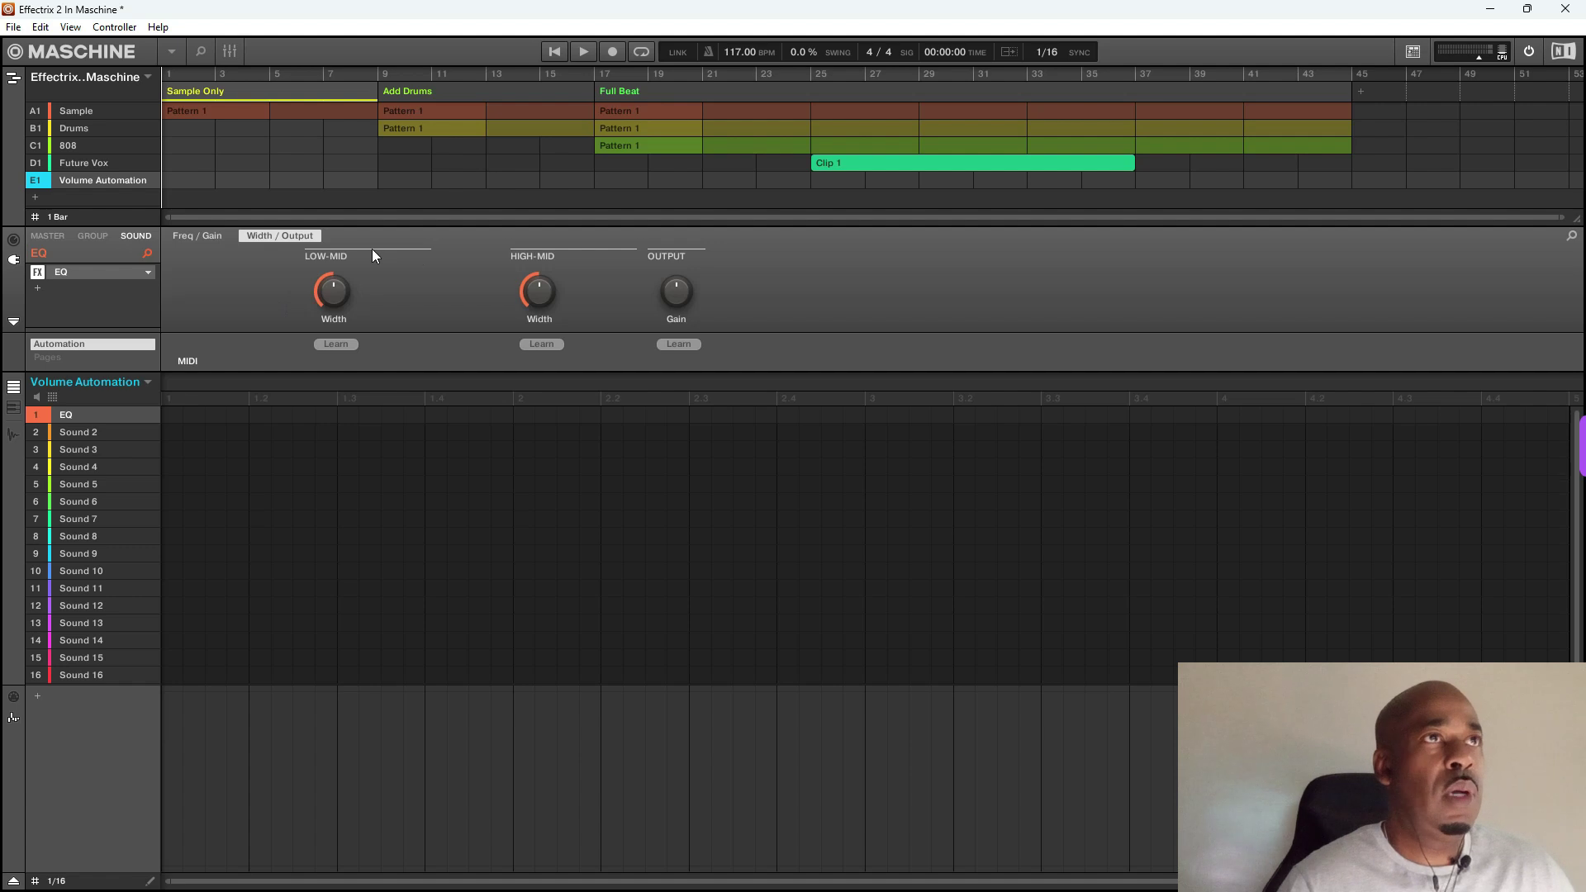
mouse_move(665, 304)
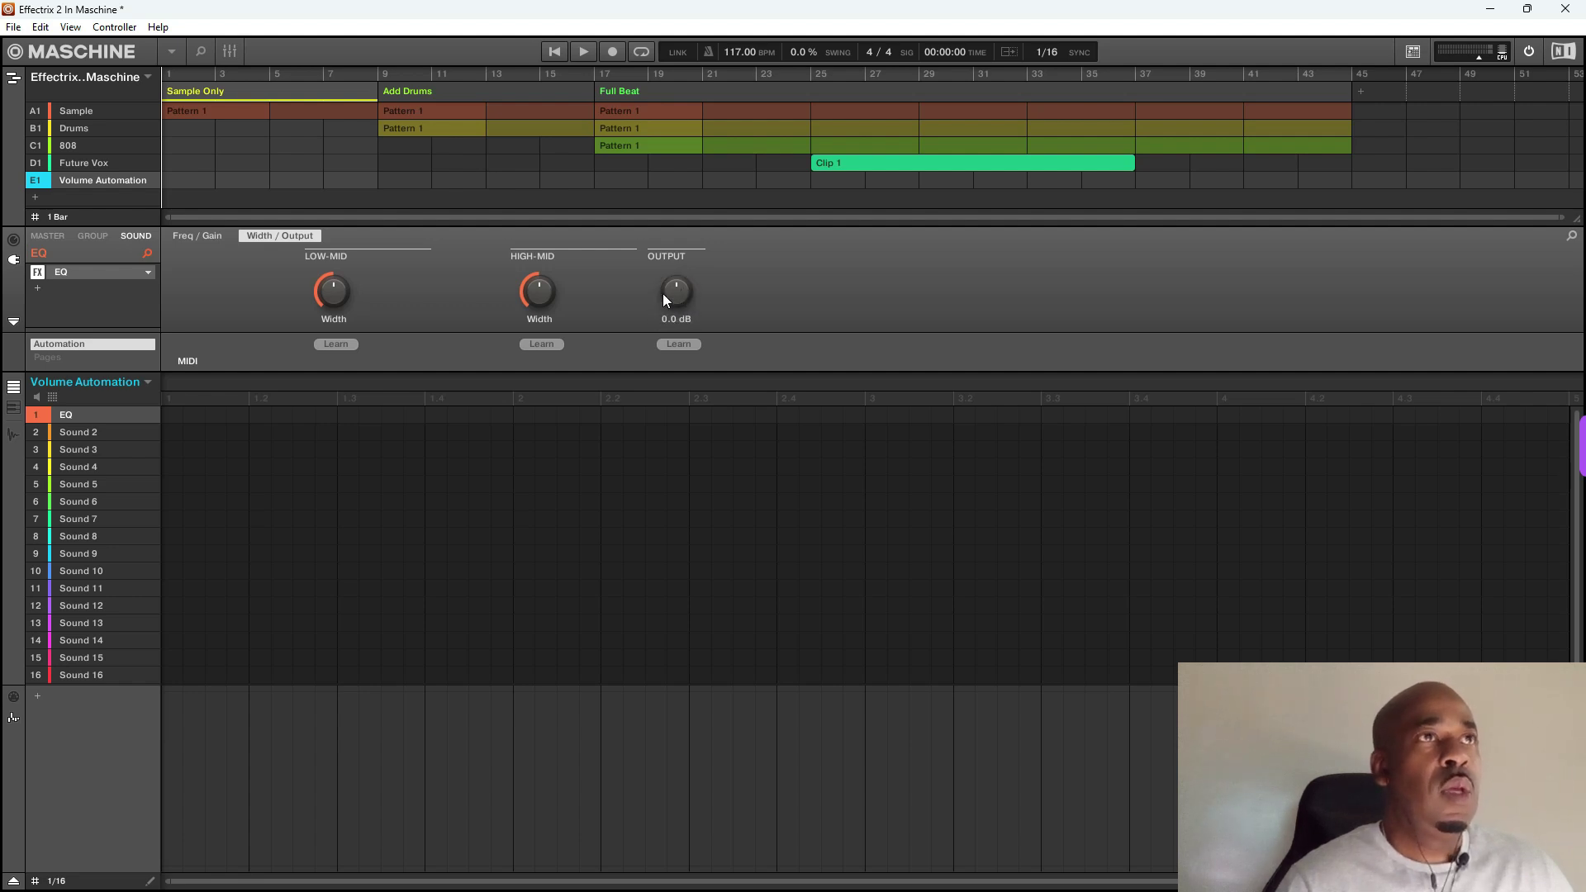
click(662, 303)
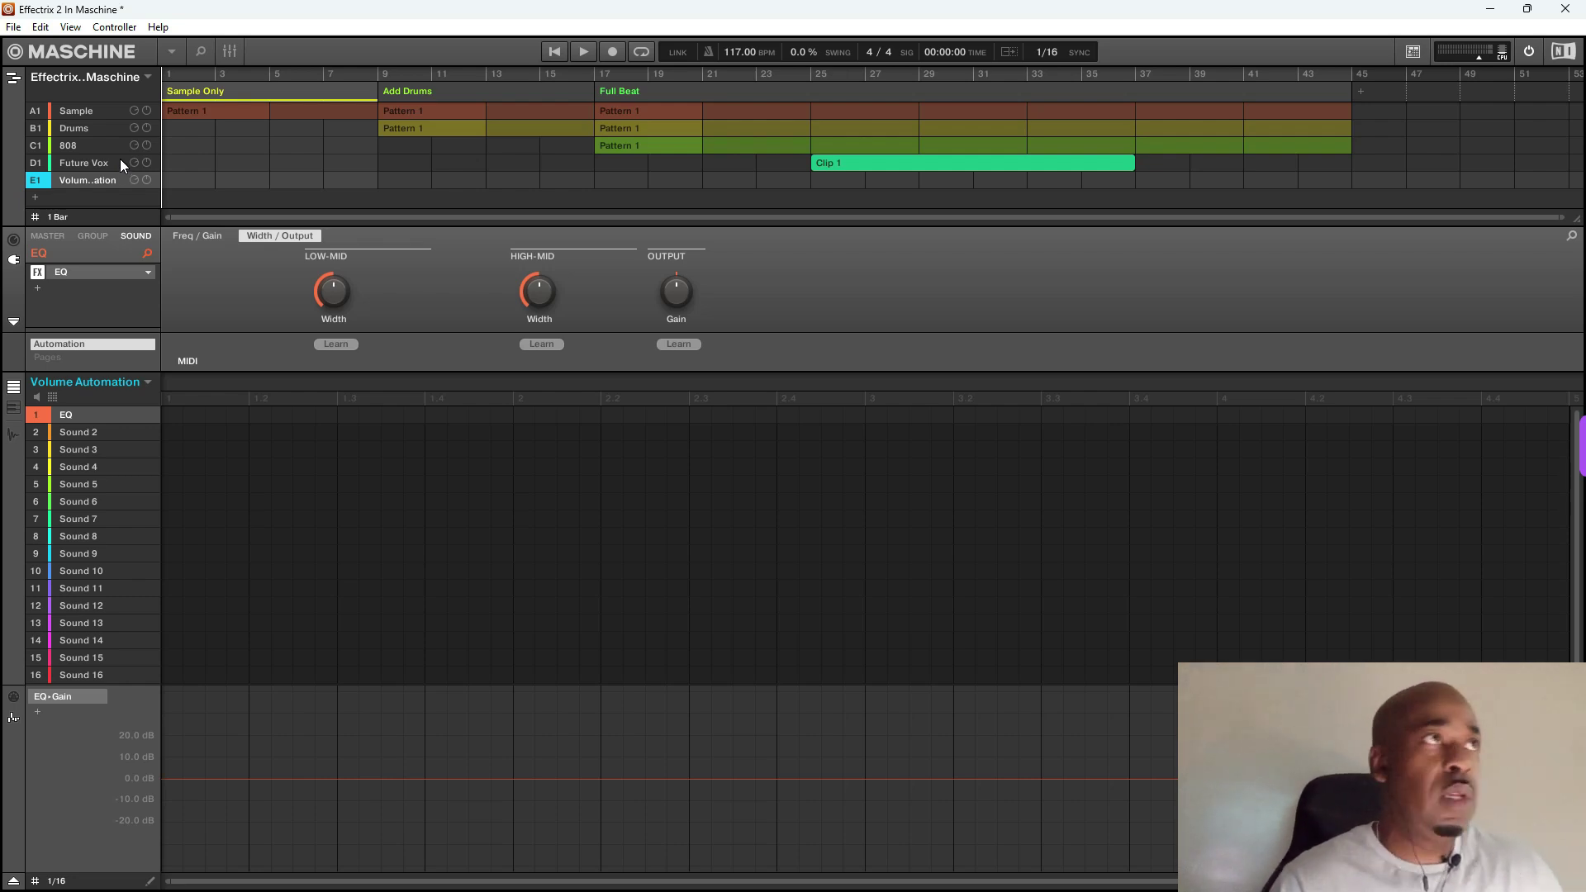
- Route the Sample group's audio output to E1:S1 - Volume Automation: EQ
click(68, 112)
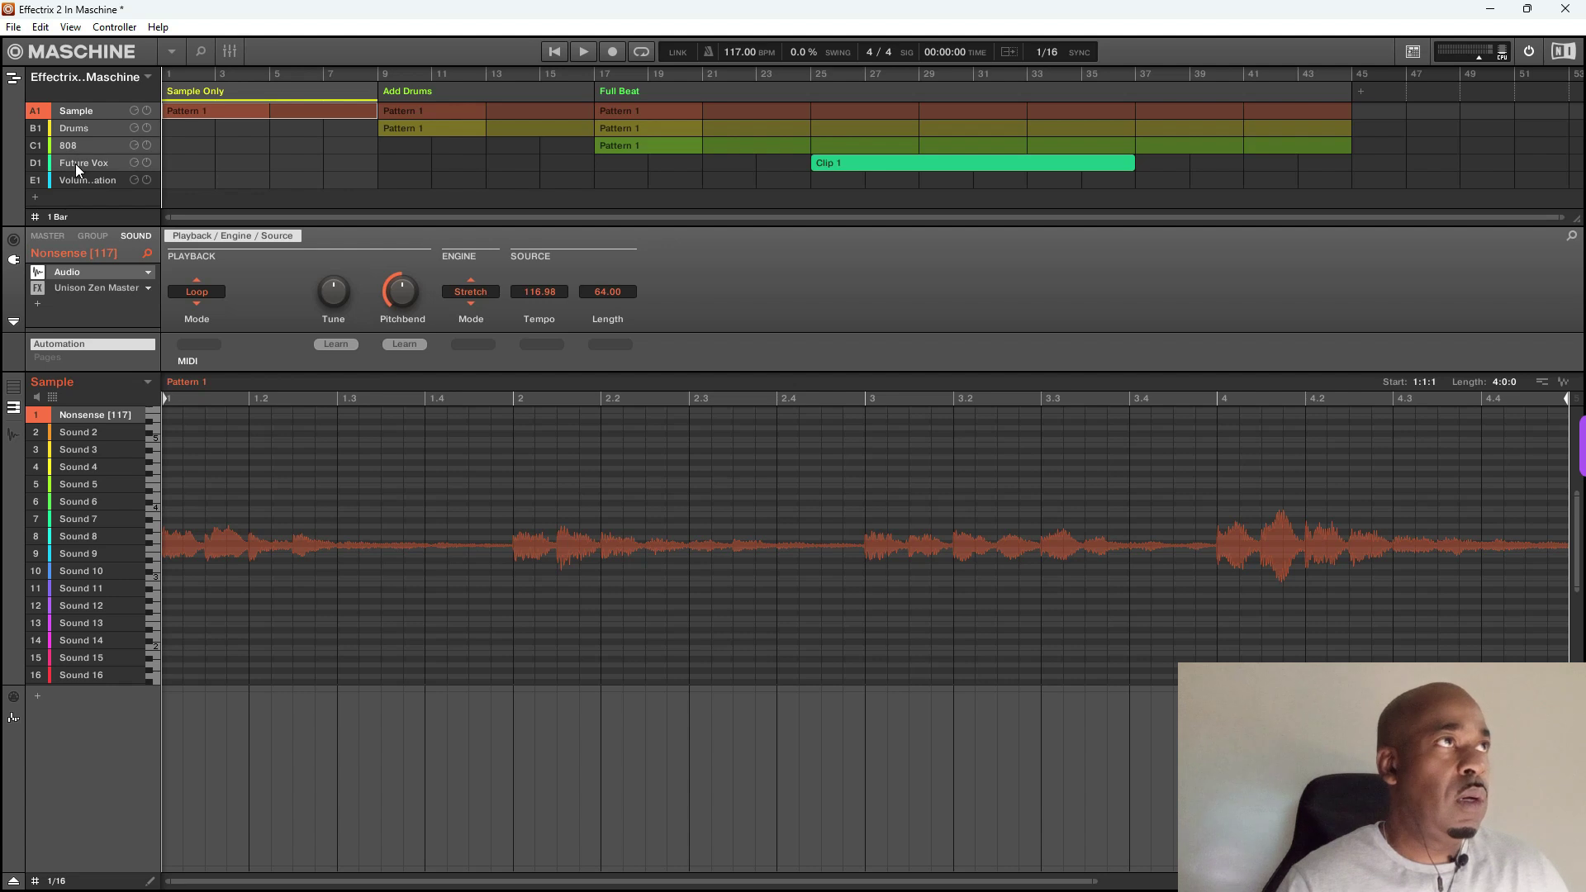
click(13, 240)
click(96, 237)
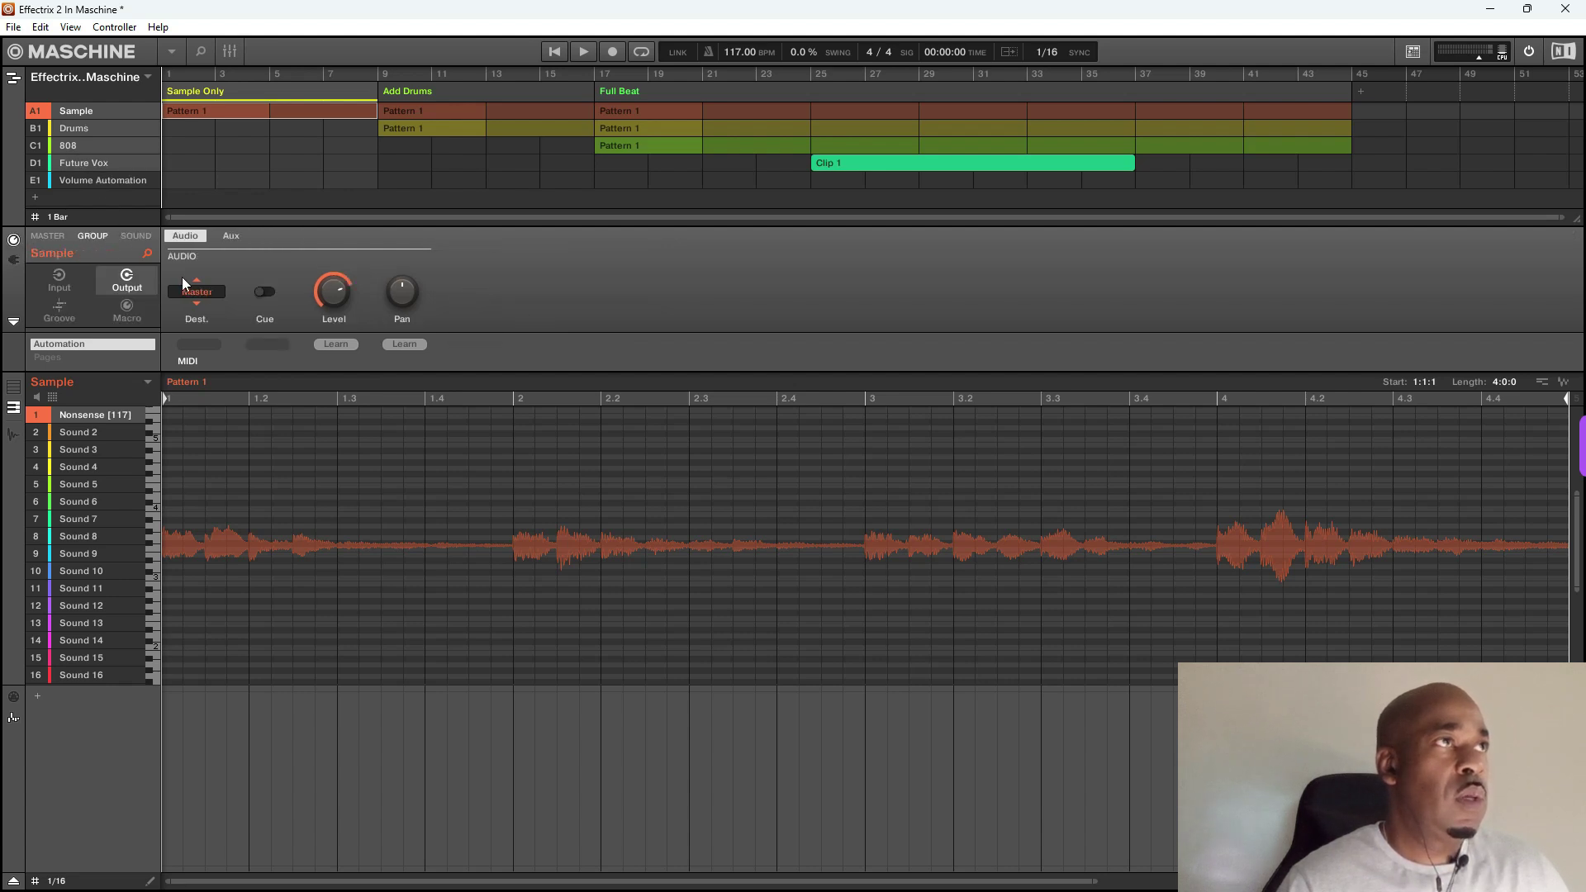
click(202, 291)
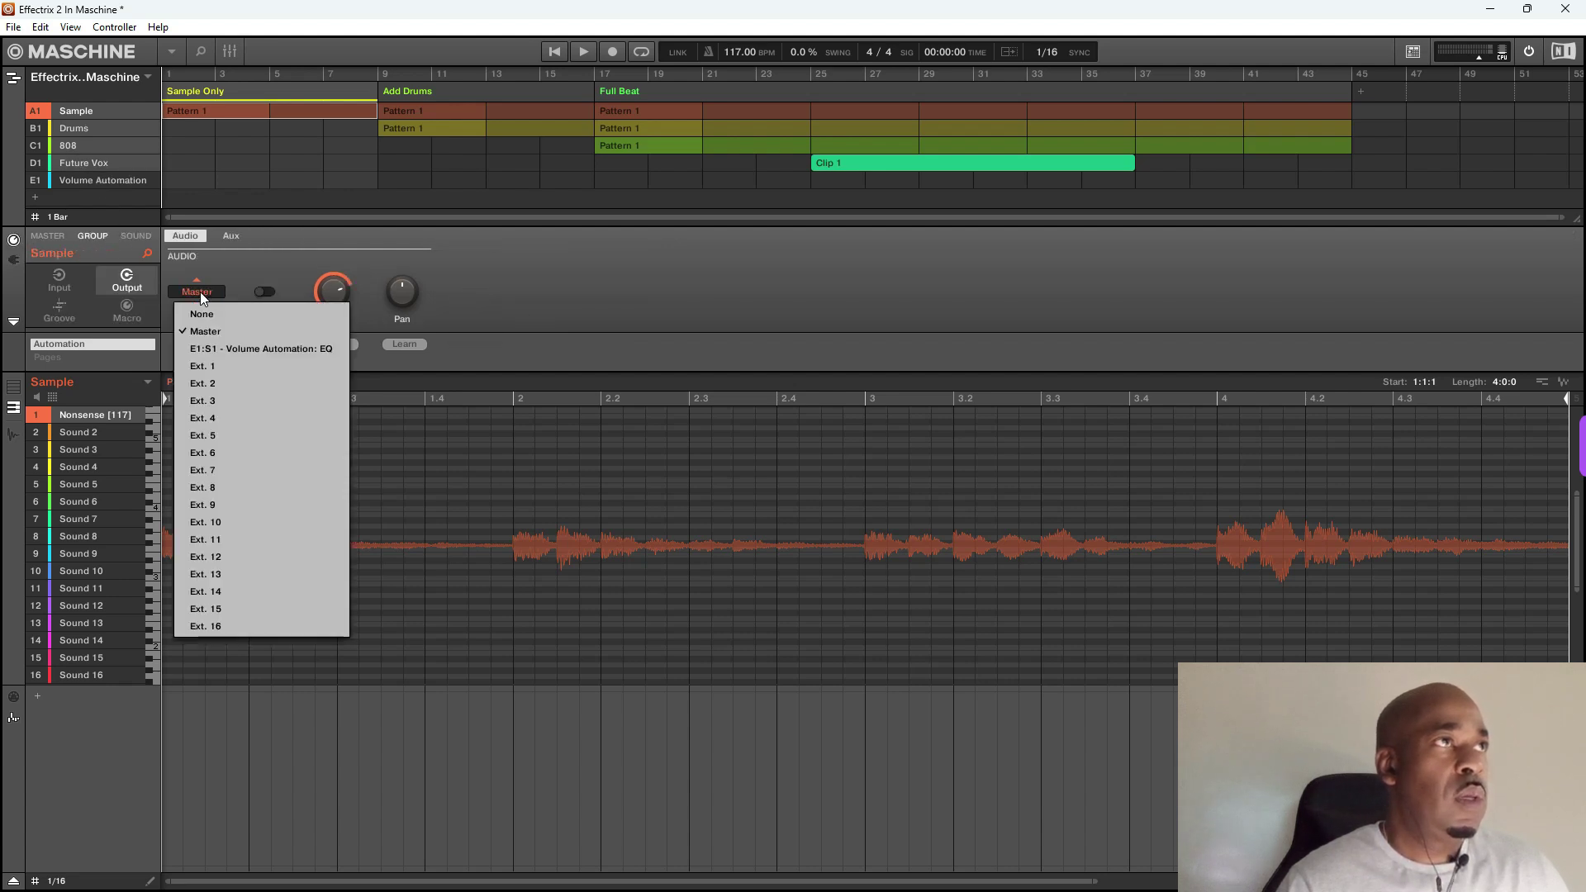
click(245, 349)
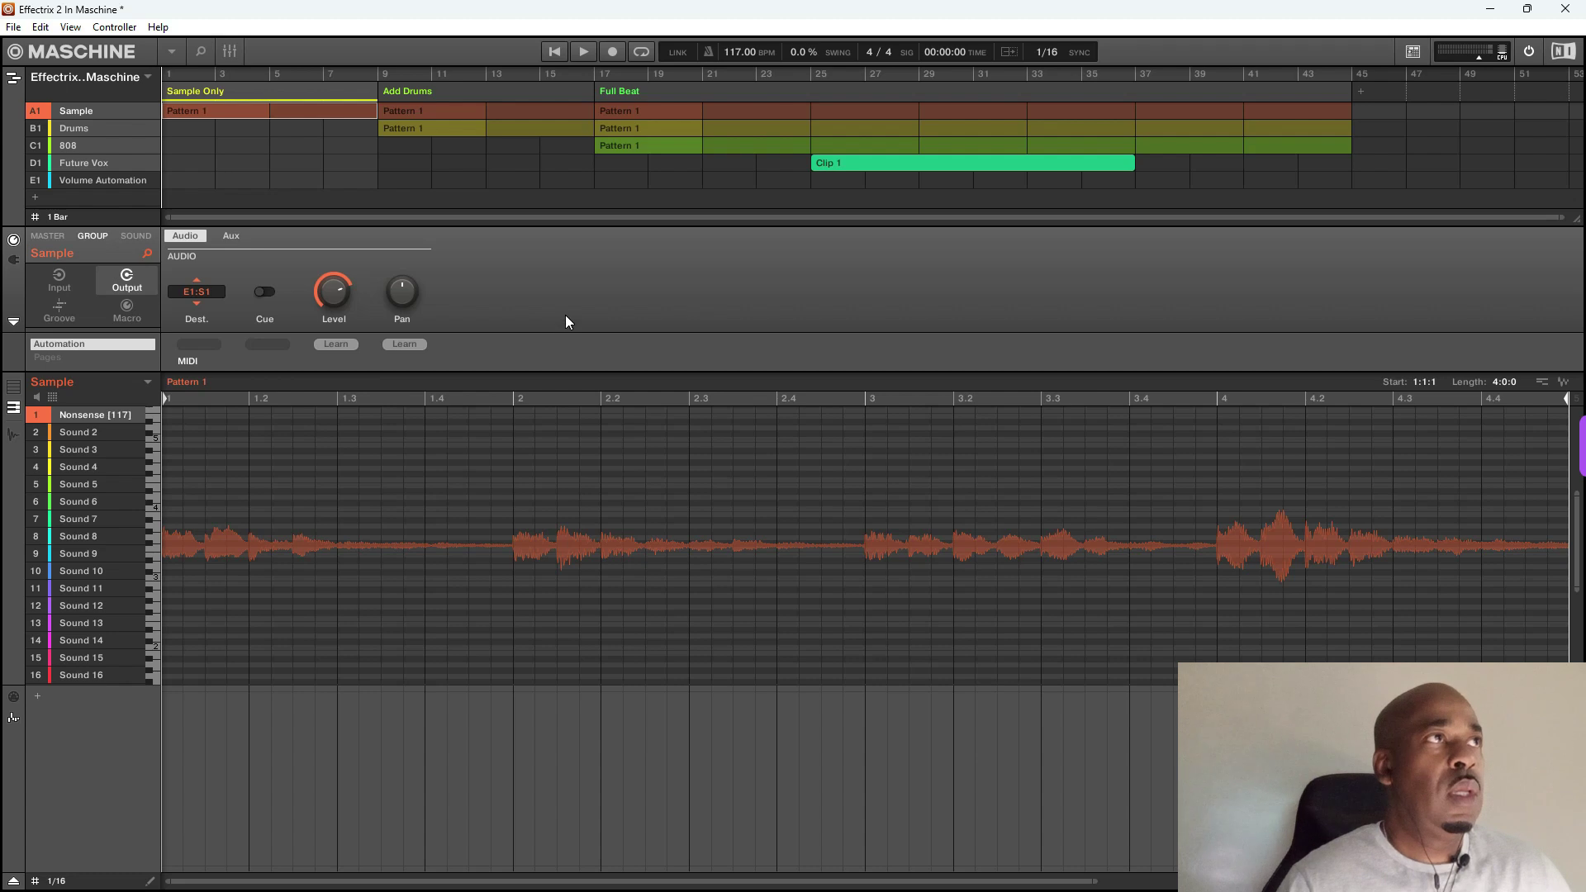
- Record automation of the EQ's output gain in the Volume Automation group over the Sample Only section
click(86, 179)
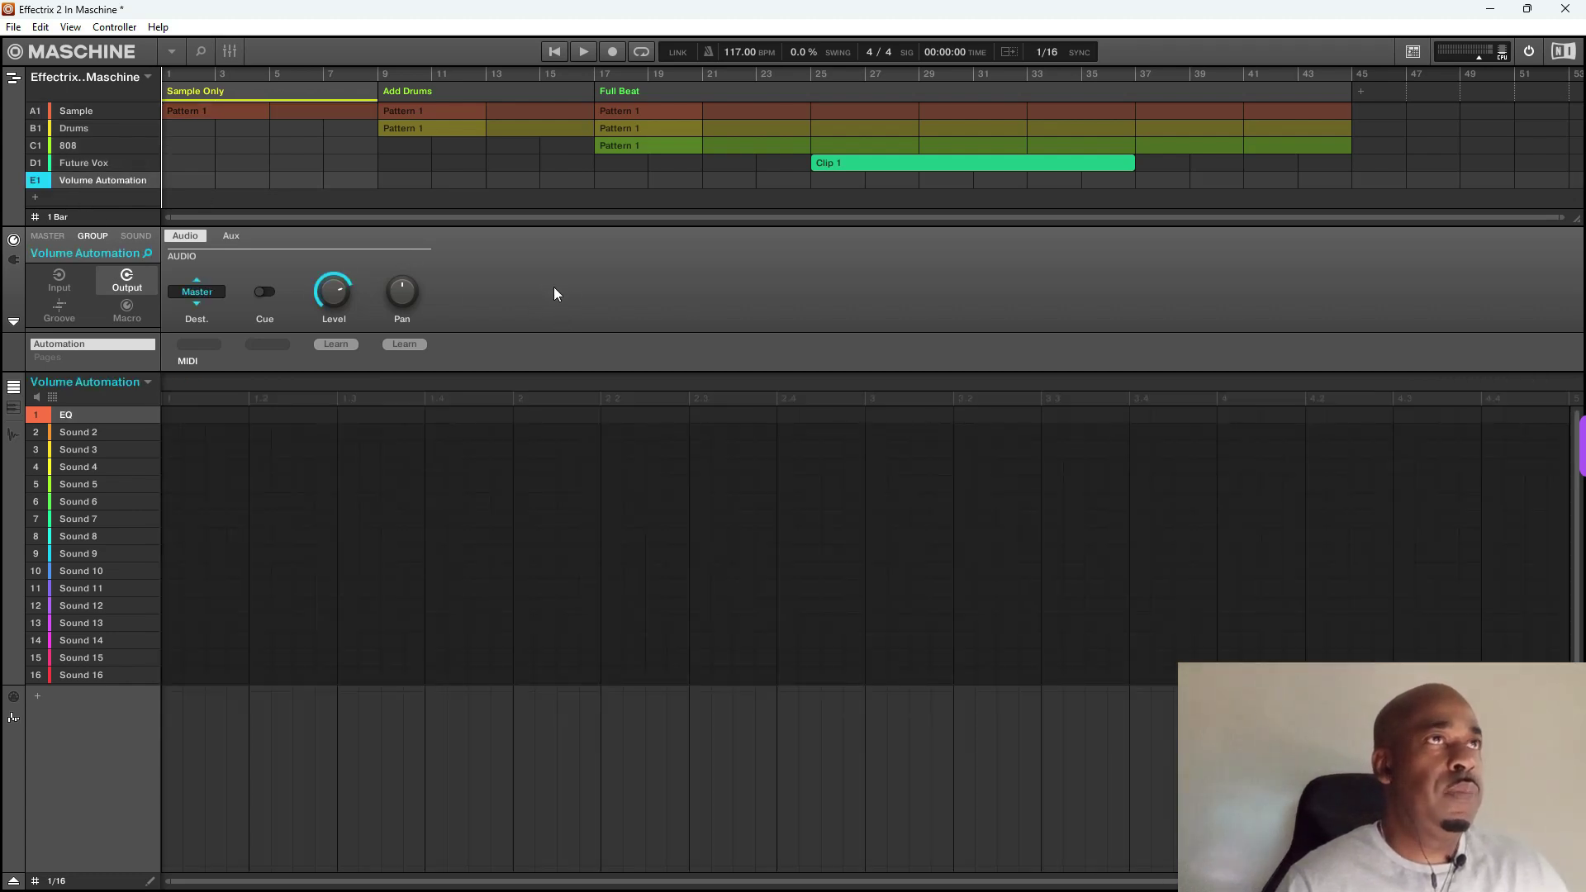
click(13, 259)
click(139, 237)
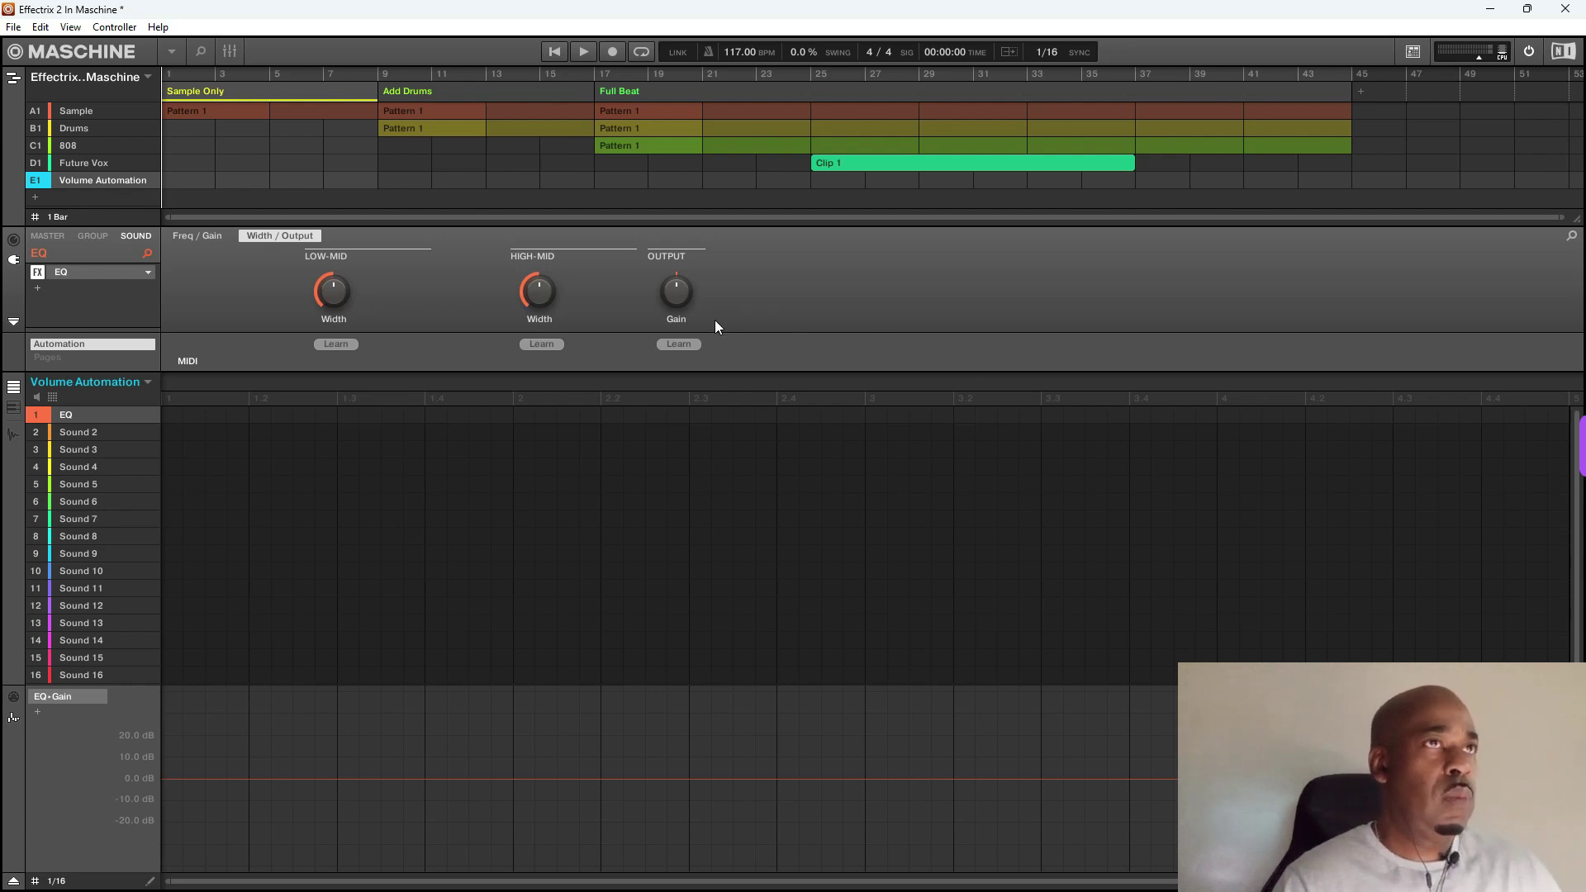
drag(669, 294, 672, 296)
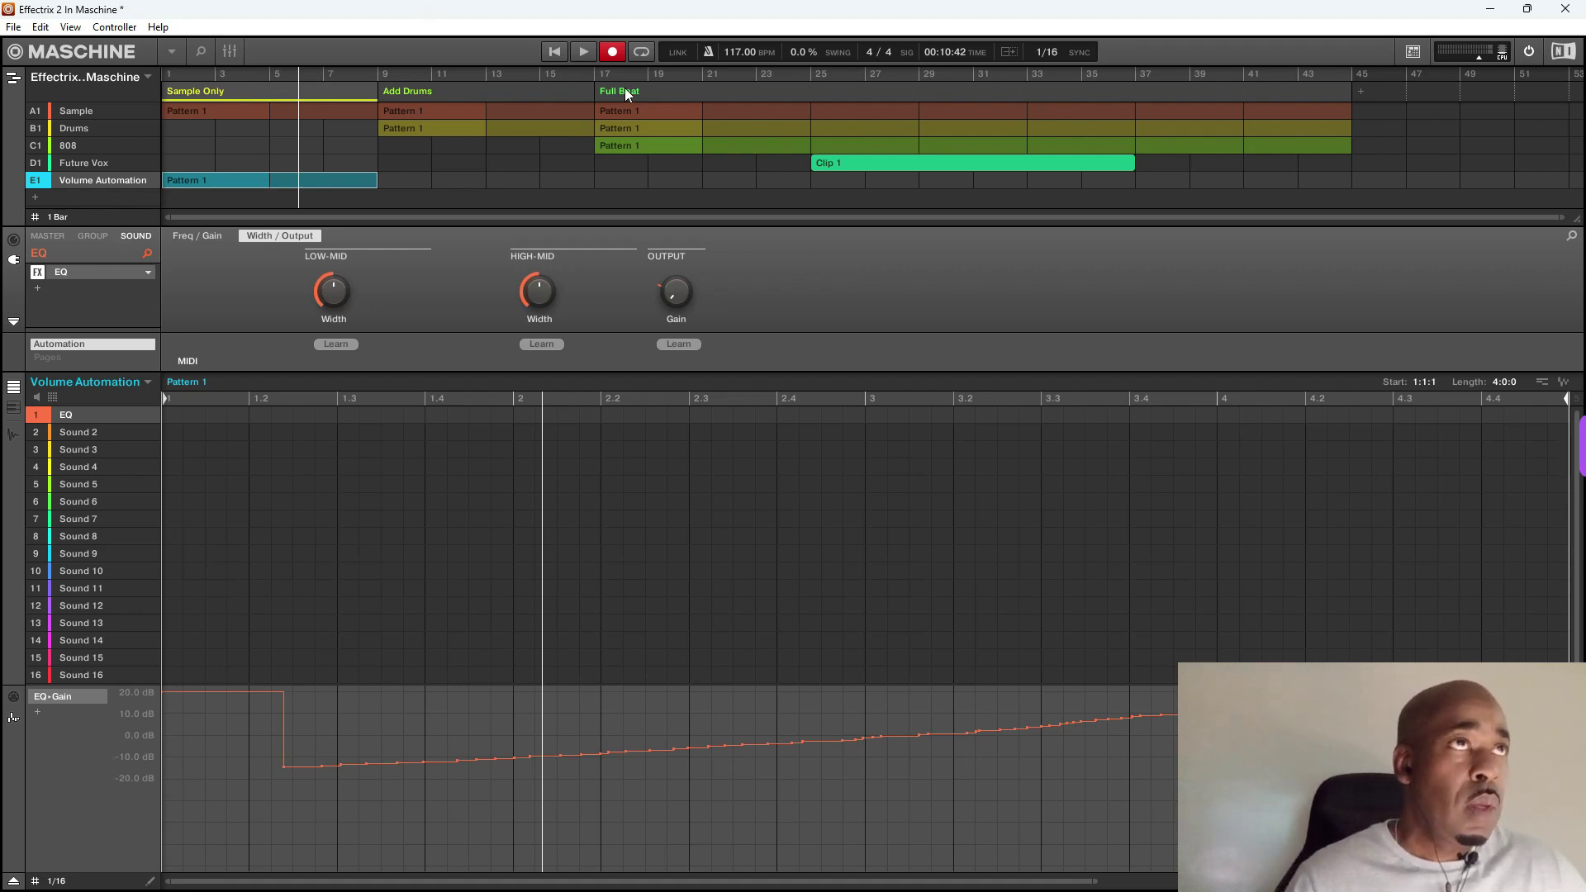
click(619, 54)
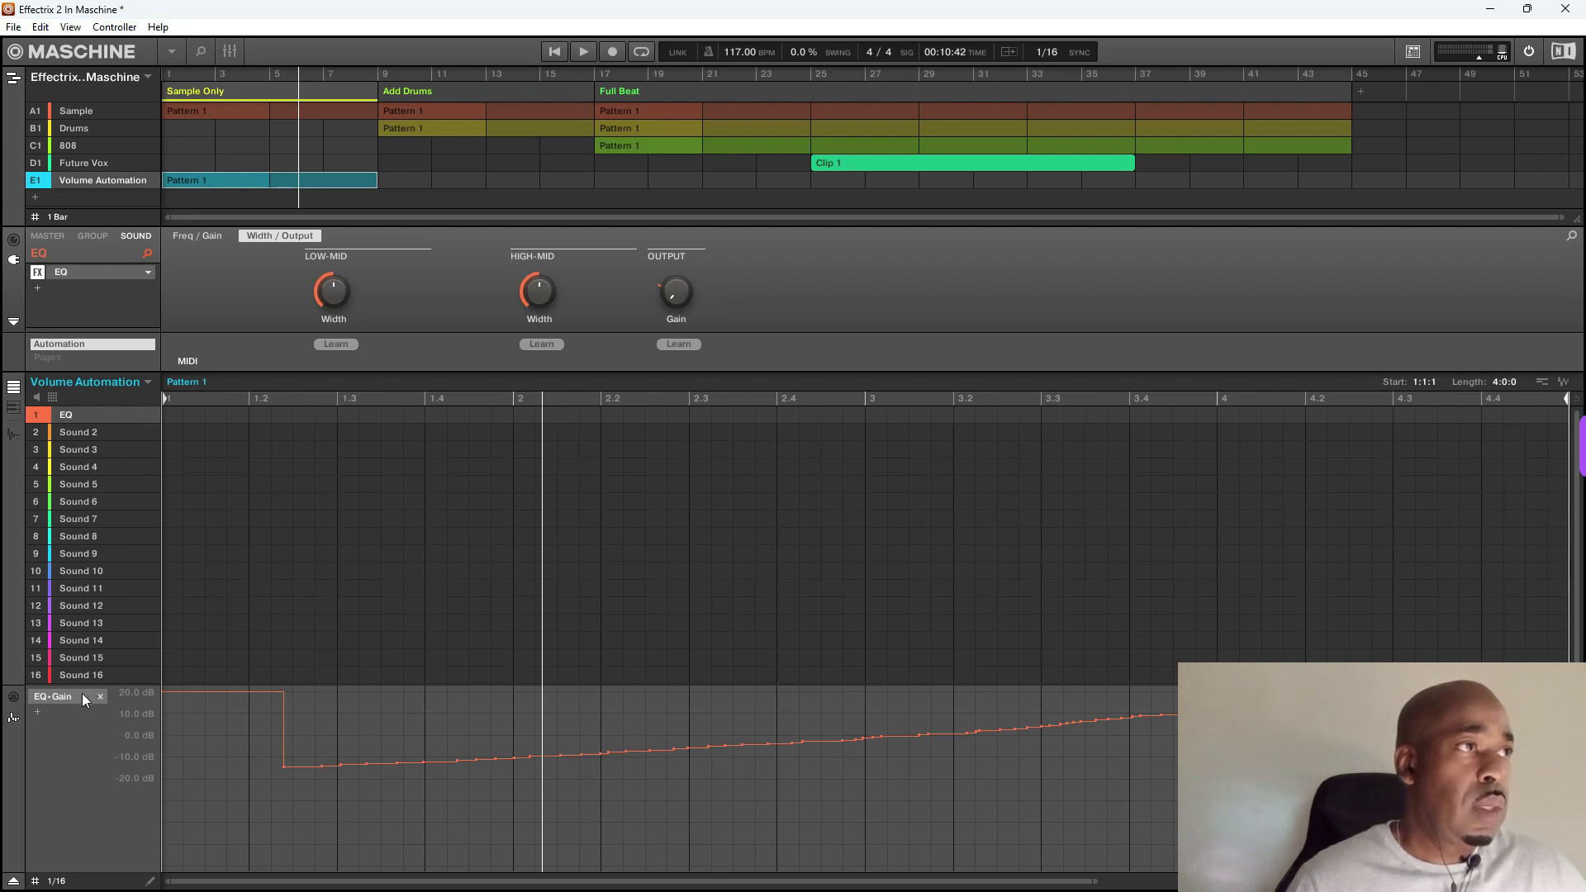
- Remove the EQ-Gain automation and delete the Volume Automation group's Pattern 1
click(99, 696)
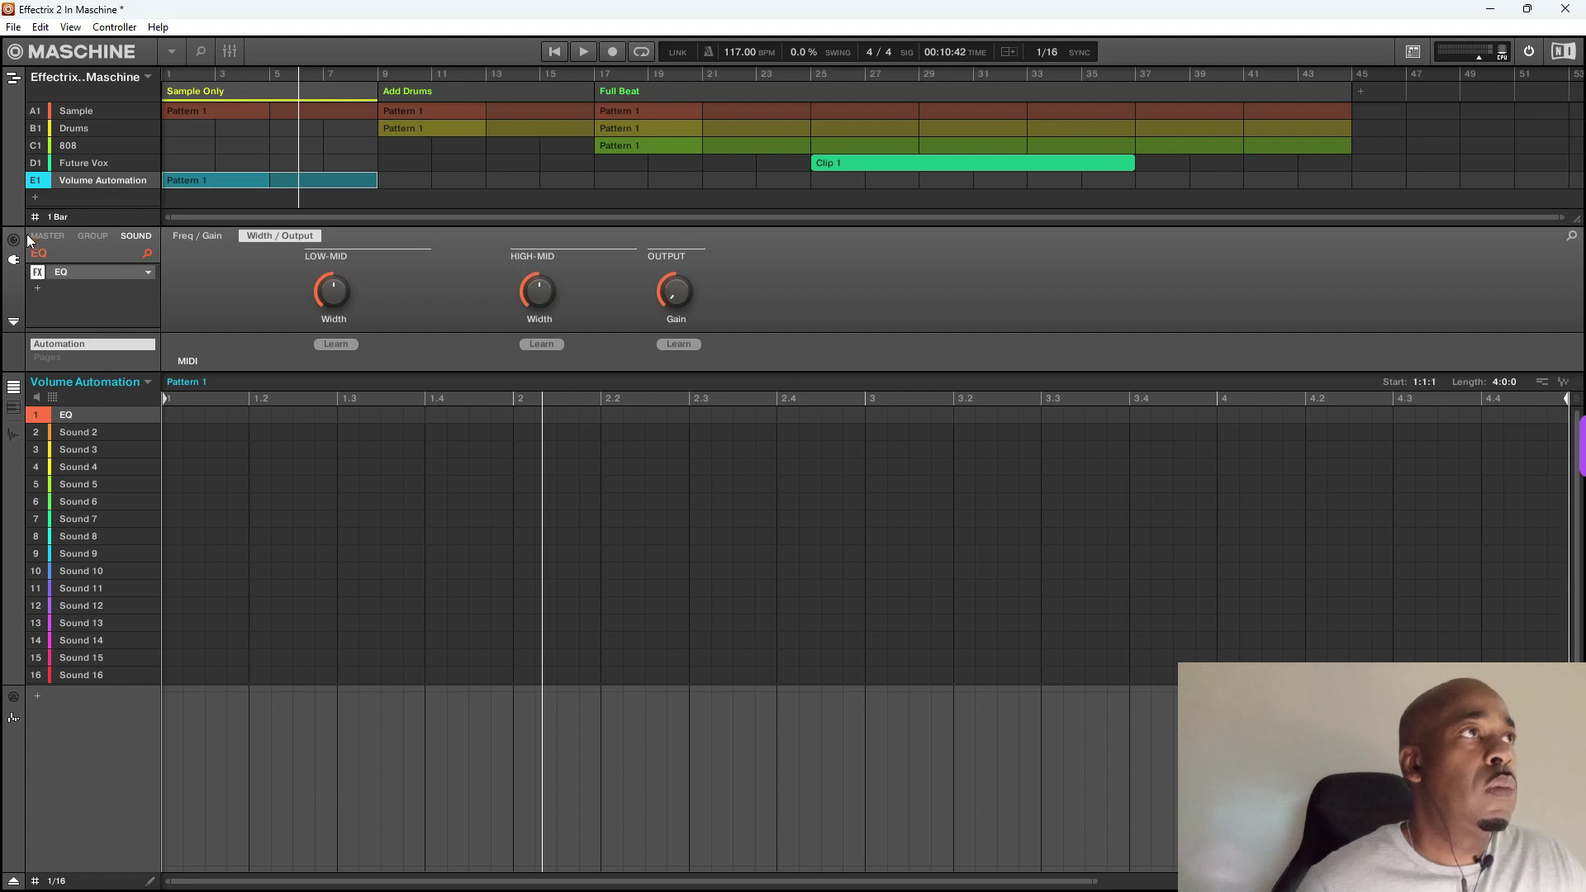
click(11, 78)
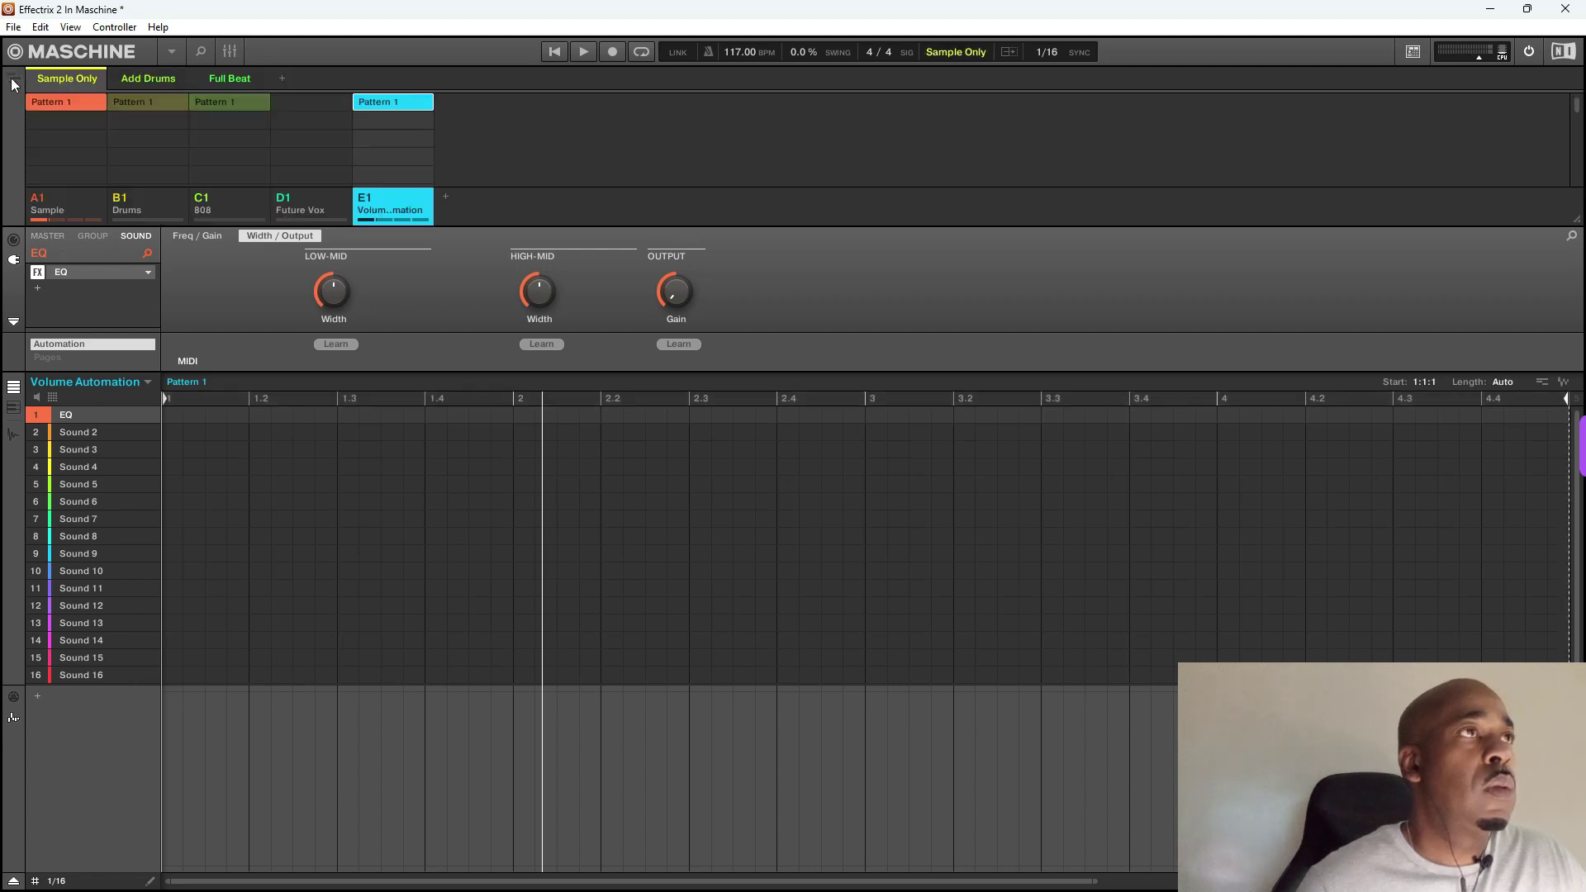
right_click(387, 109)
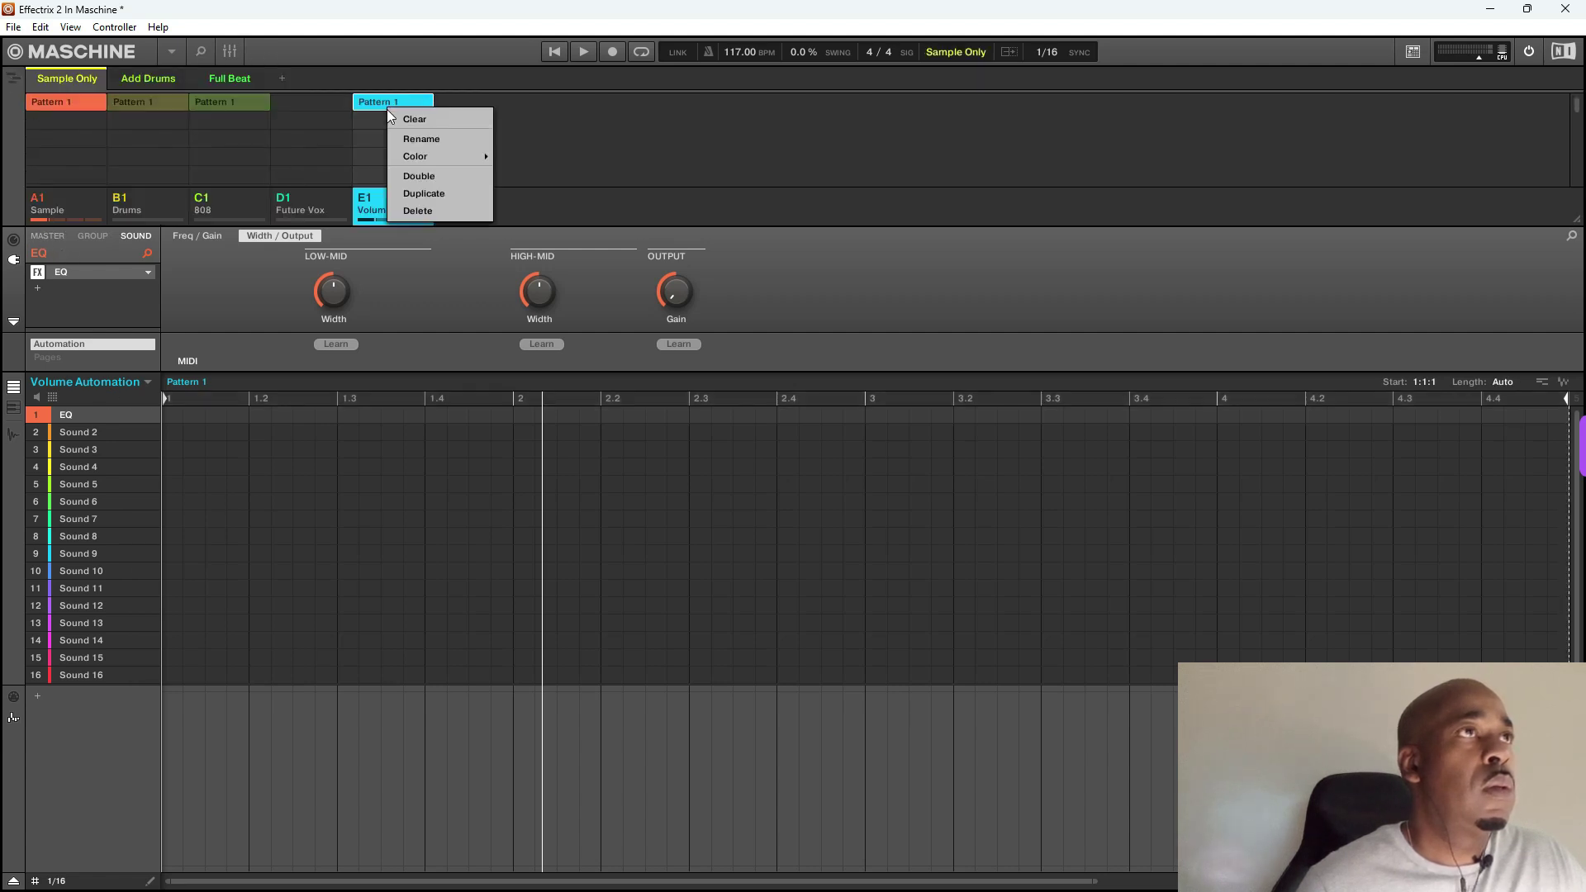
click(415, 210)
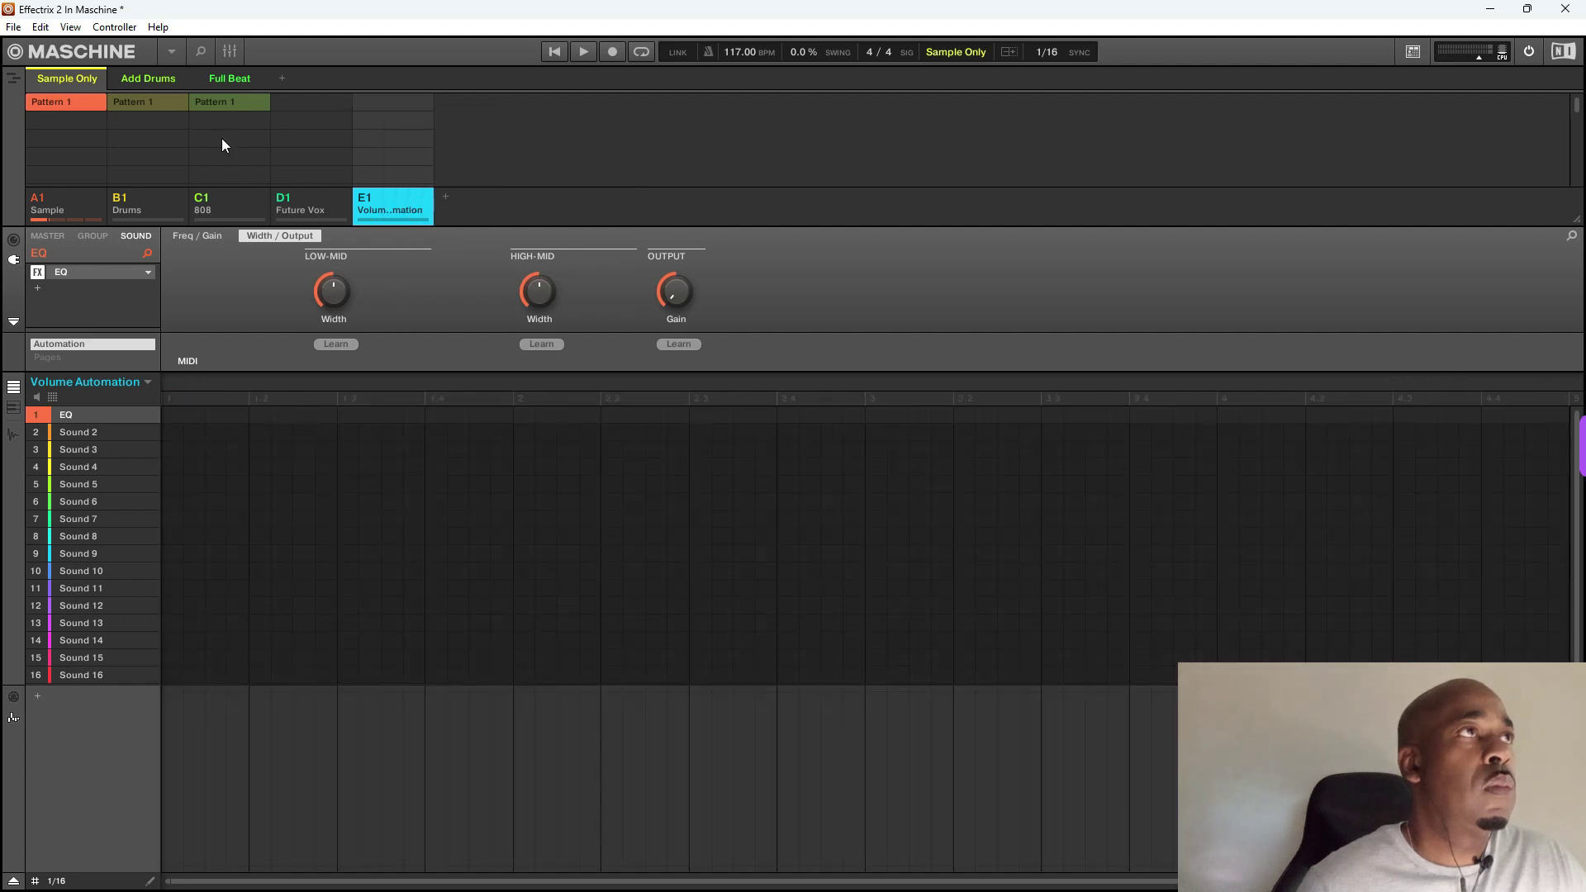
click(20, 78)
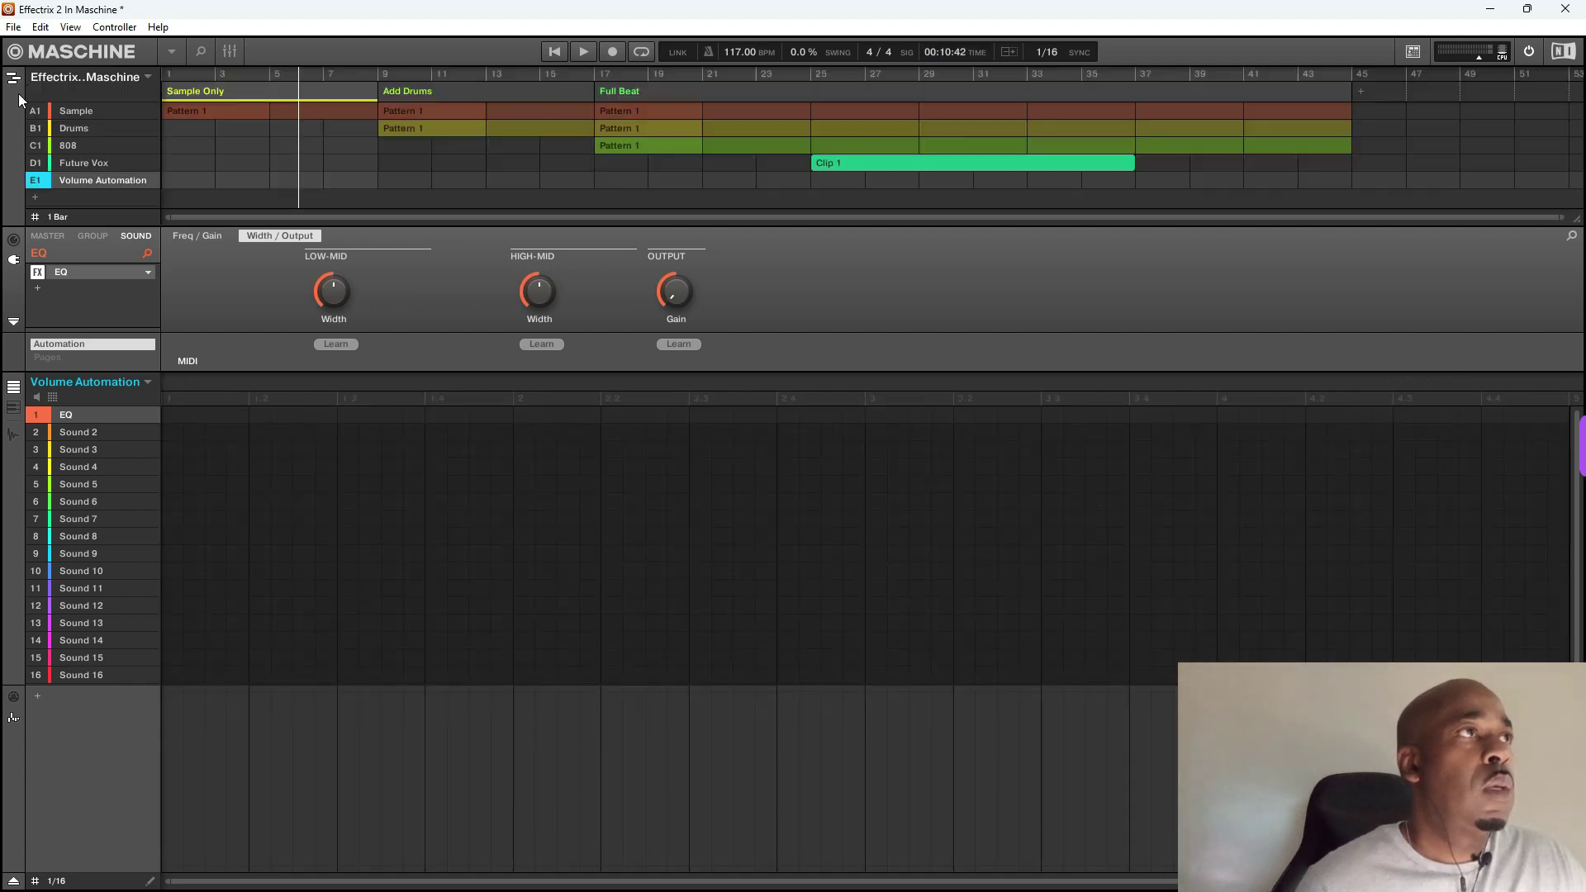
- Replace the EQ in the Volume Automation group's first sound with Effectrix2 from the effects library
click(148, 275)
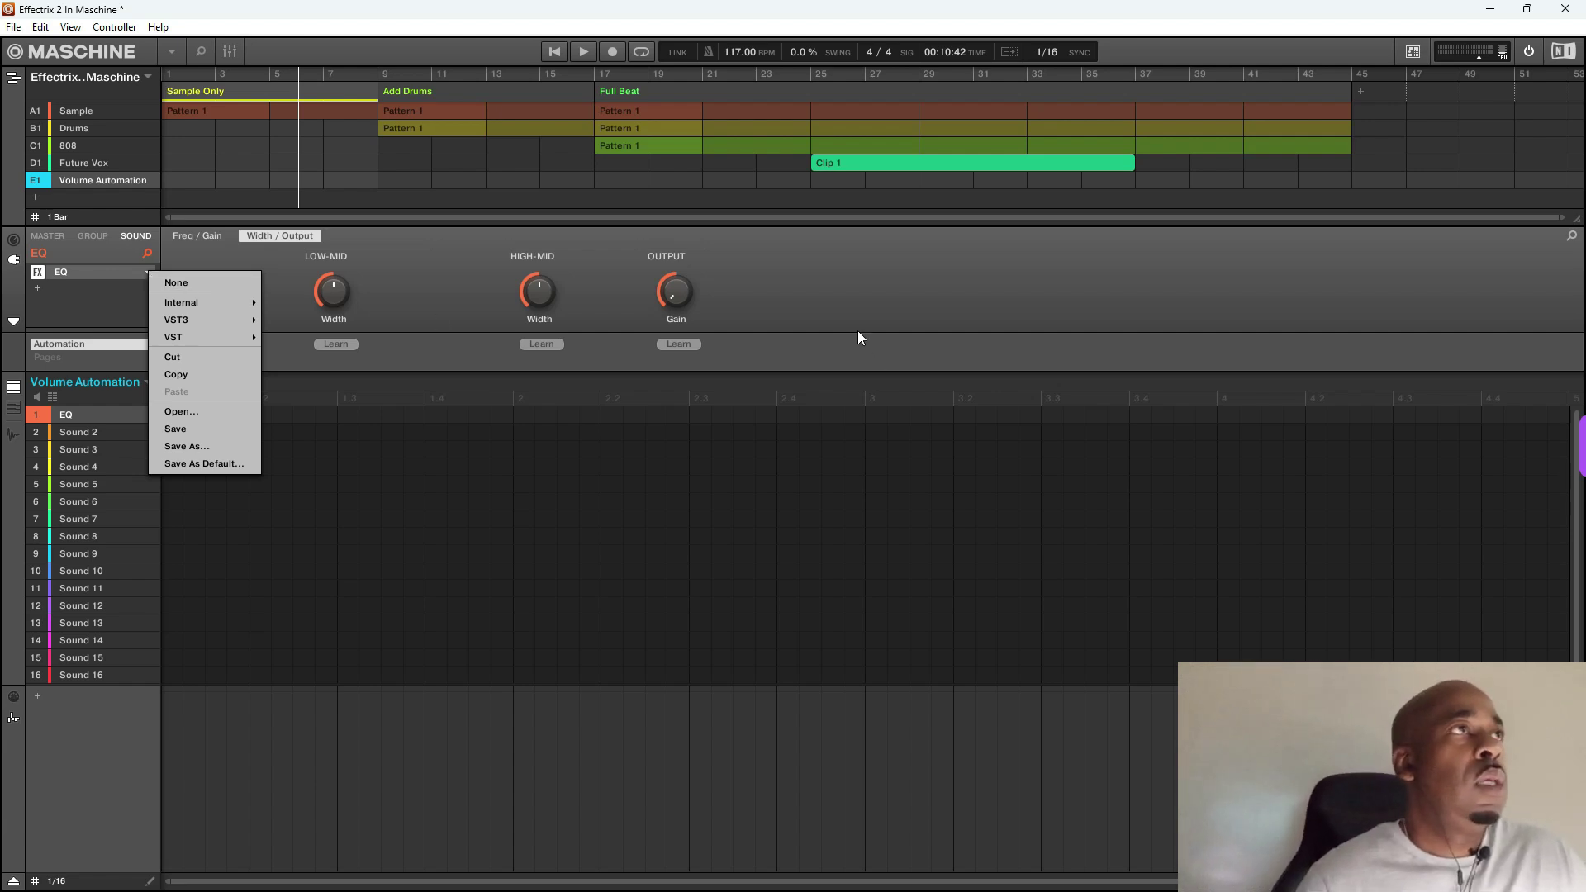
click(181, 93)
click(200, 52)
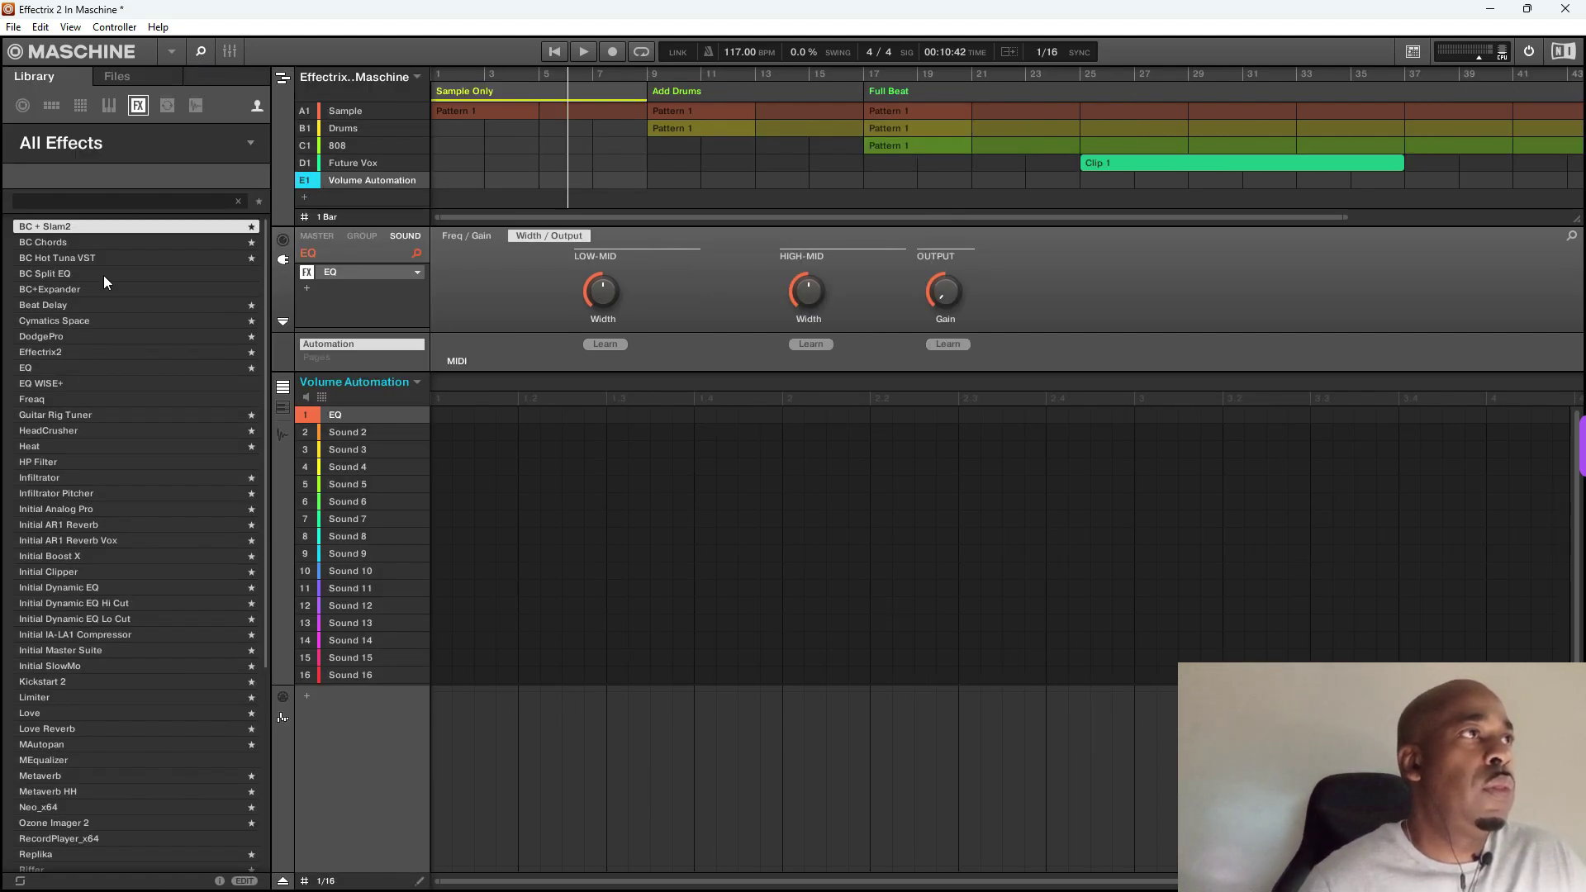
double_click(61, 354)
click(226, 53)
click(225, 53)
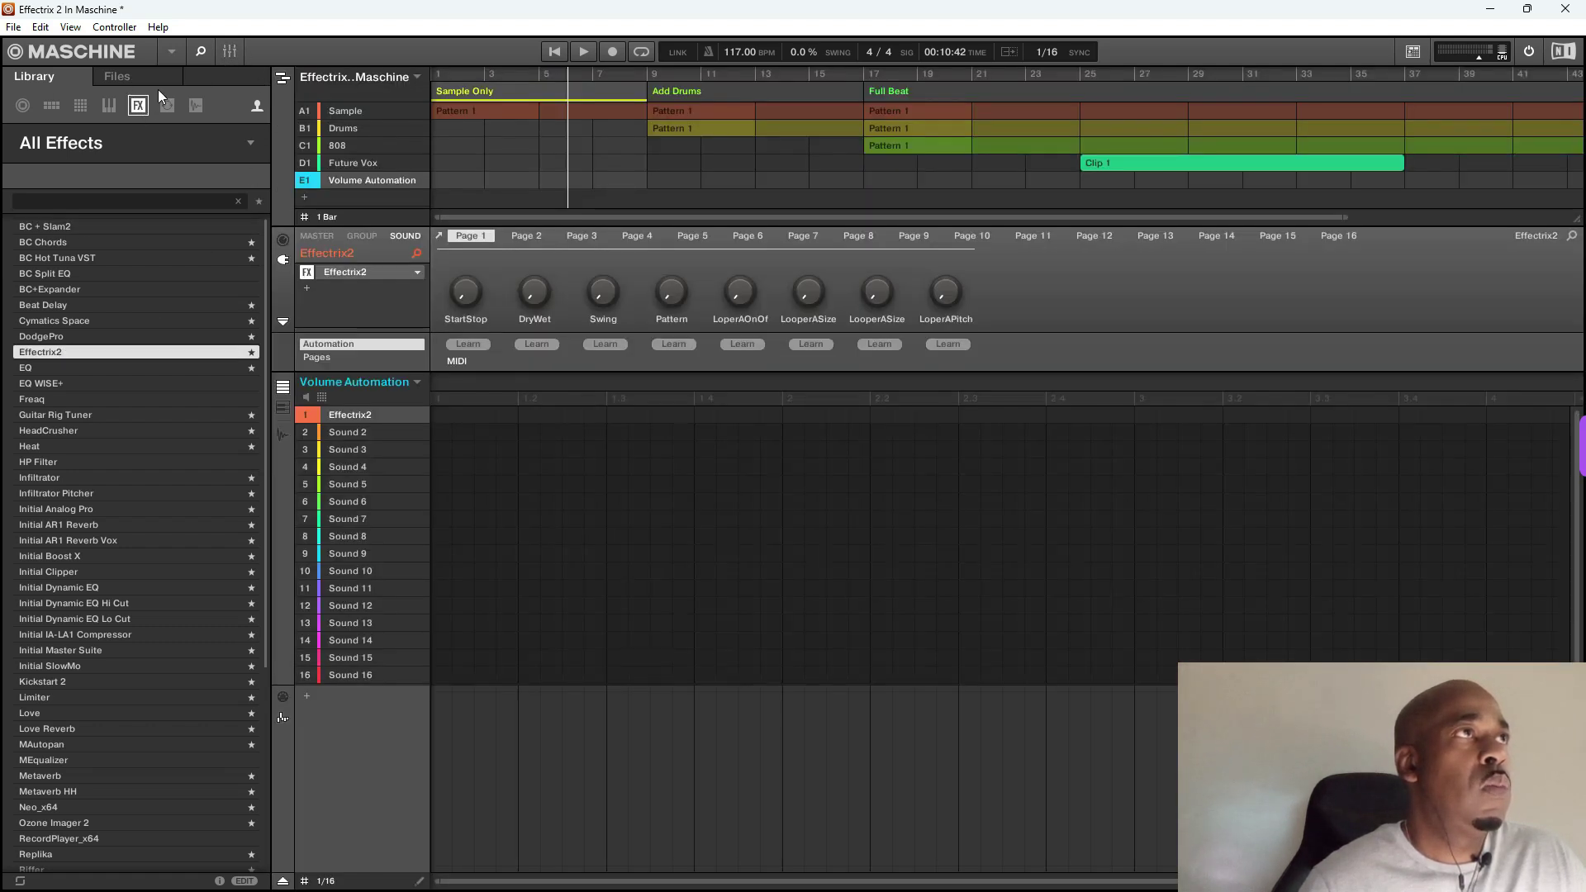
click(201, 56)
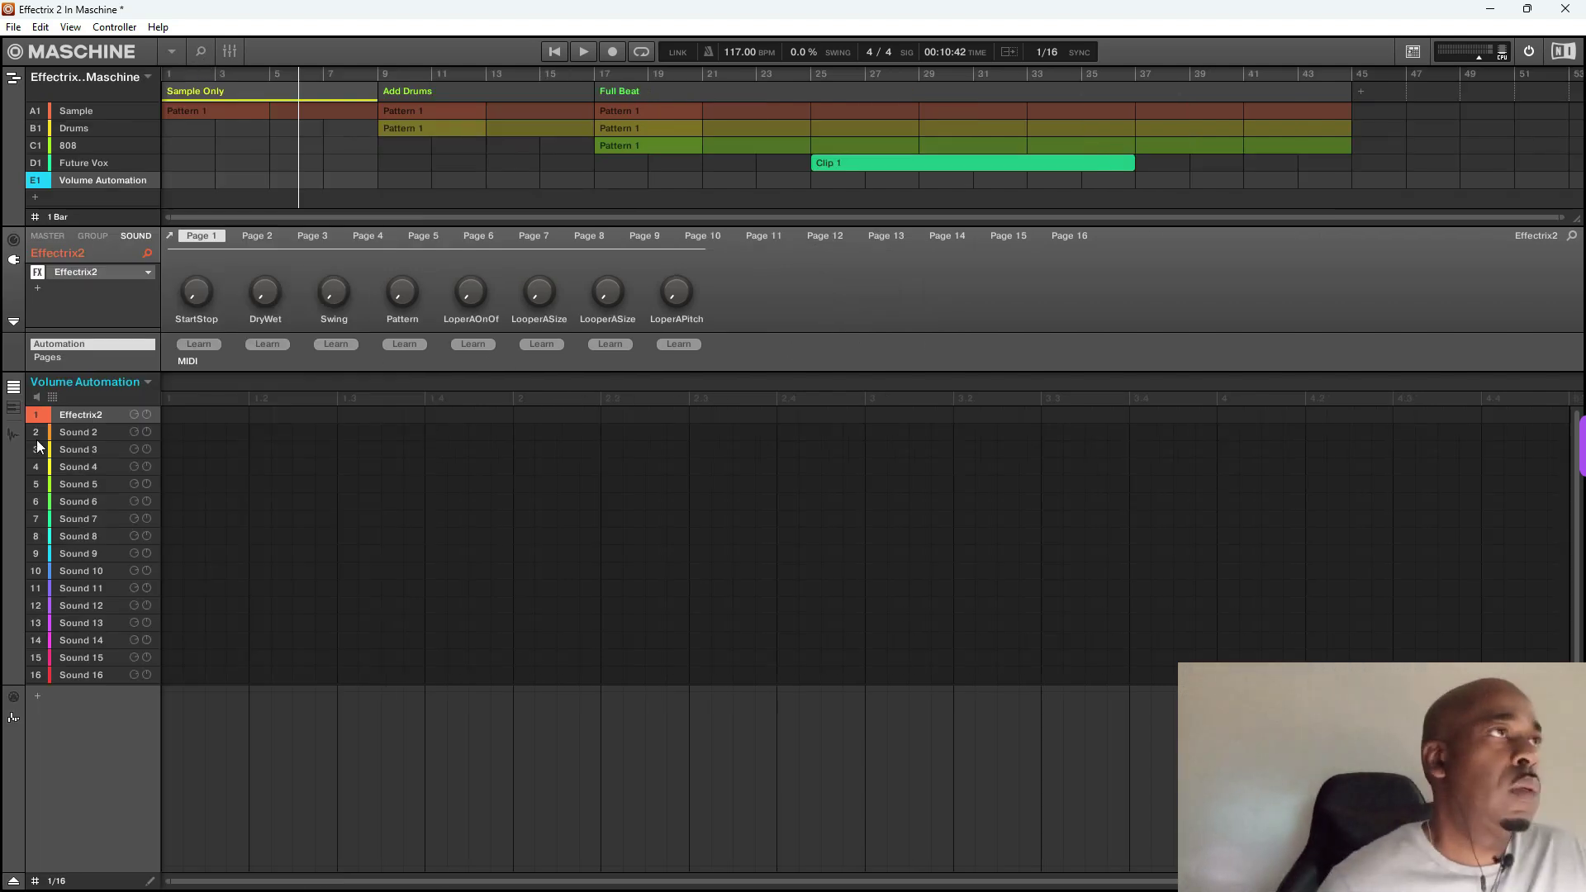
- Open the Effectrix2 plug-in window and place it over the middle of the workspace
click(169, 236)
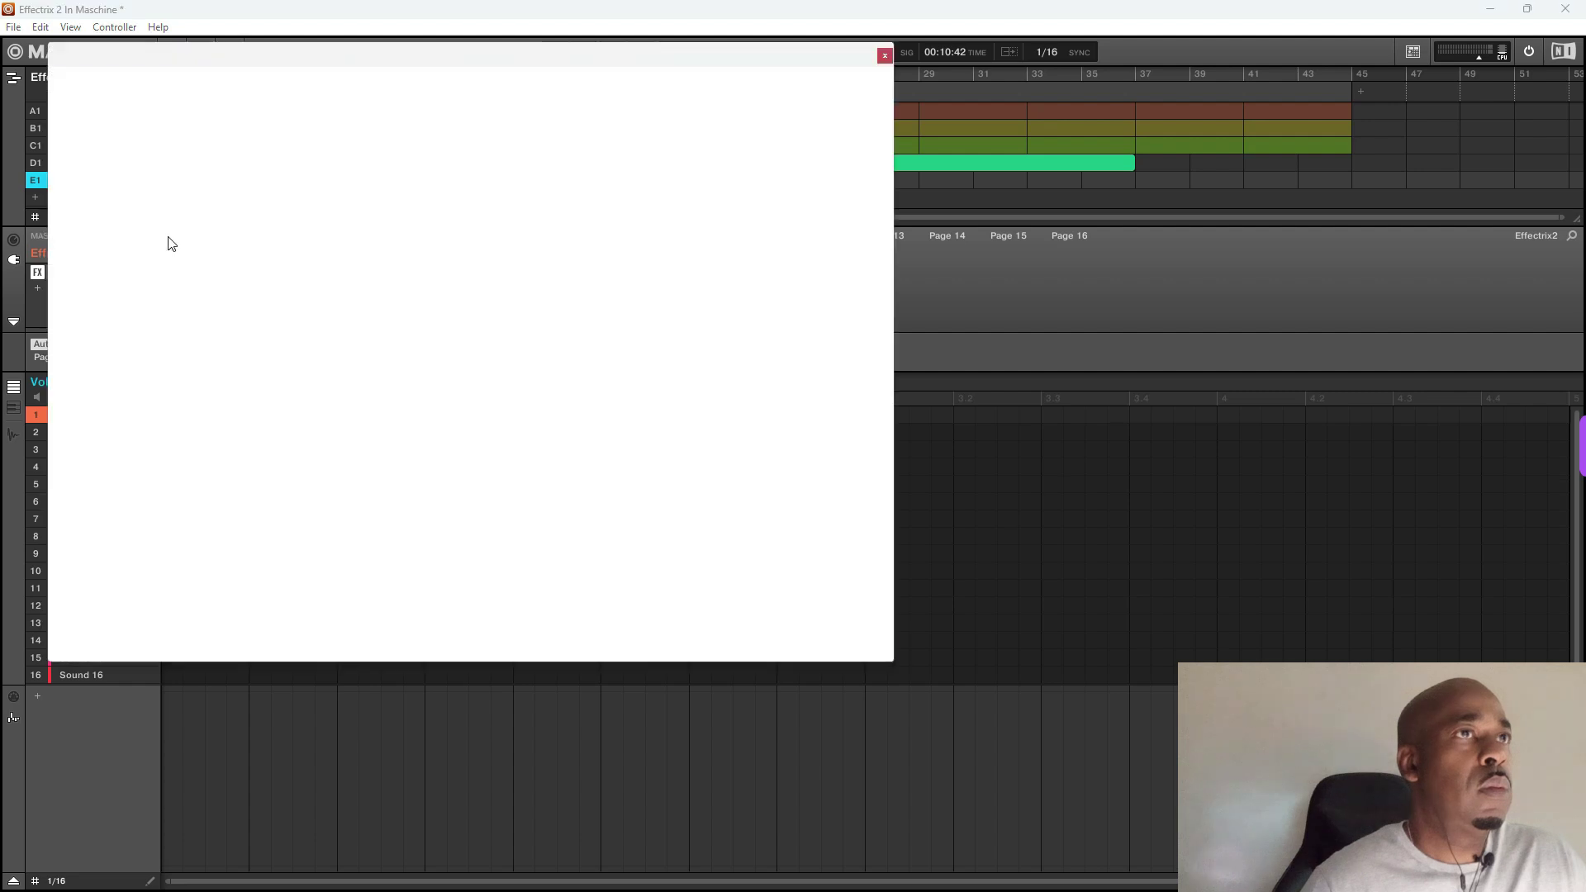
drag(446, 66, 816, 221)
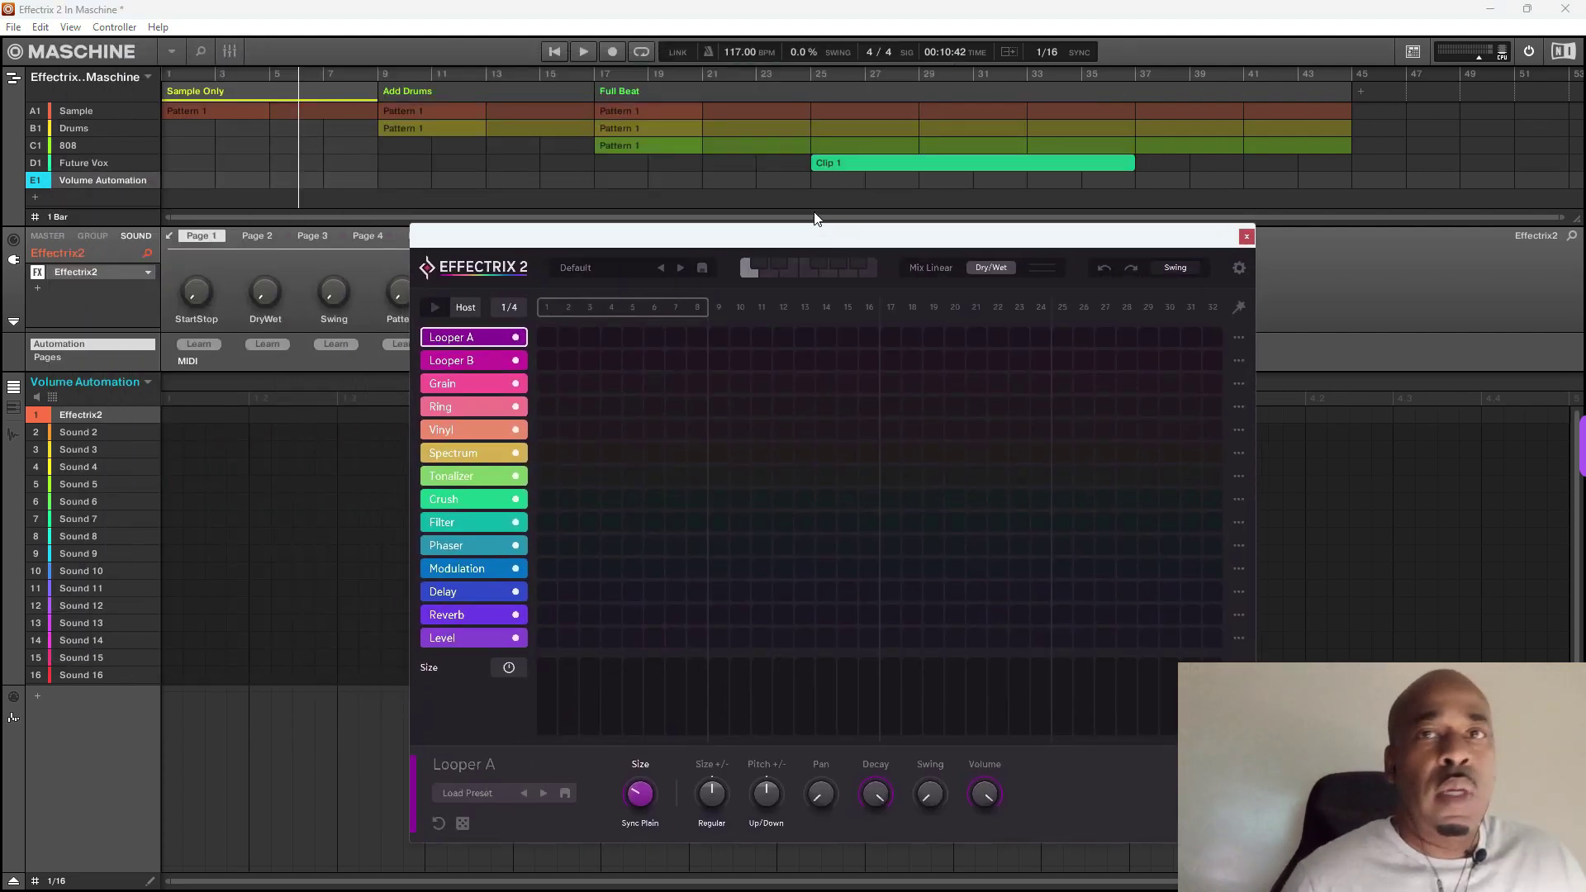
drag(612, 234, 618, 229)
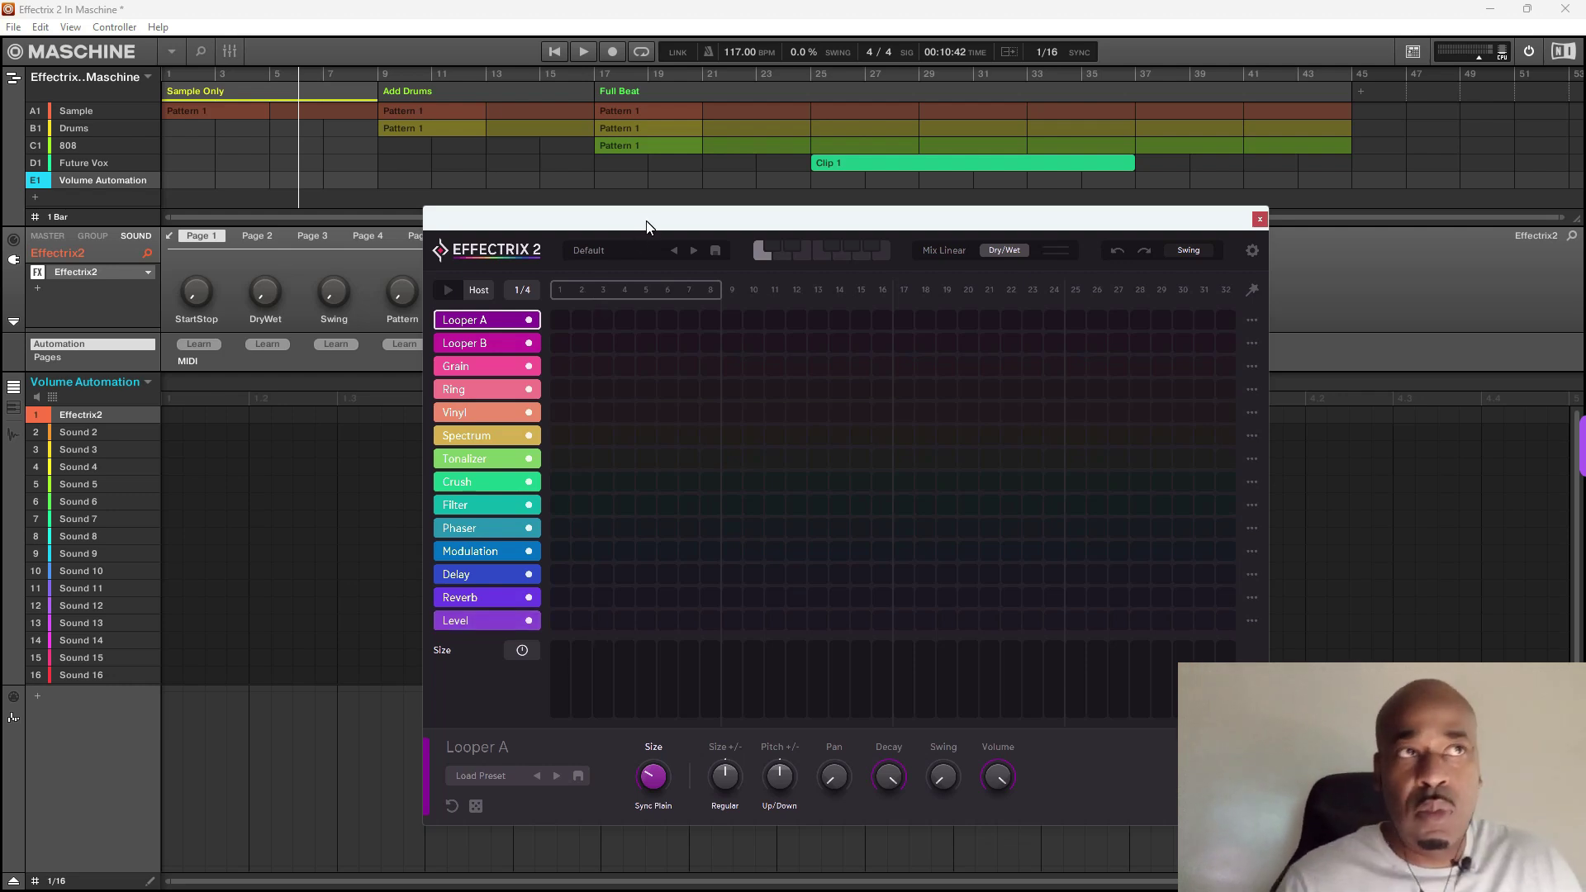
drag(651, 227, 612, 201)
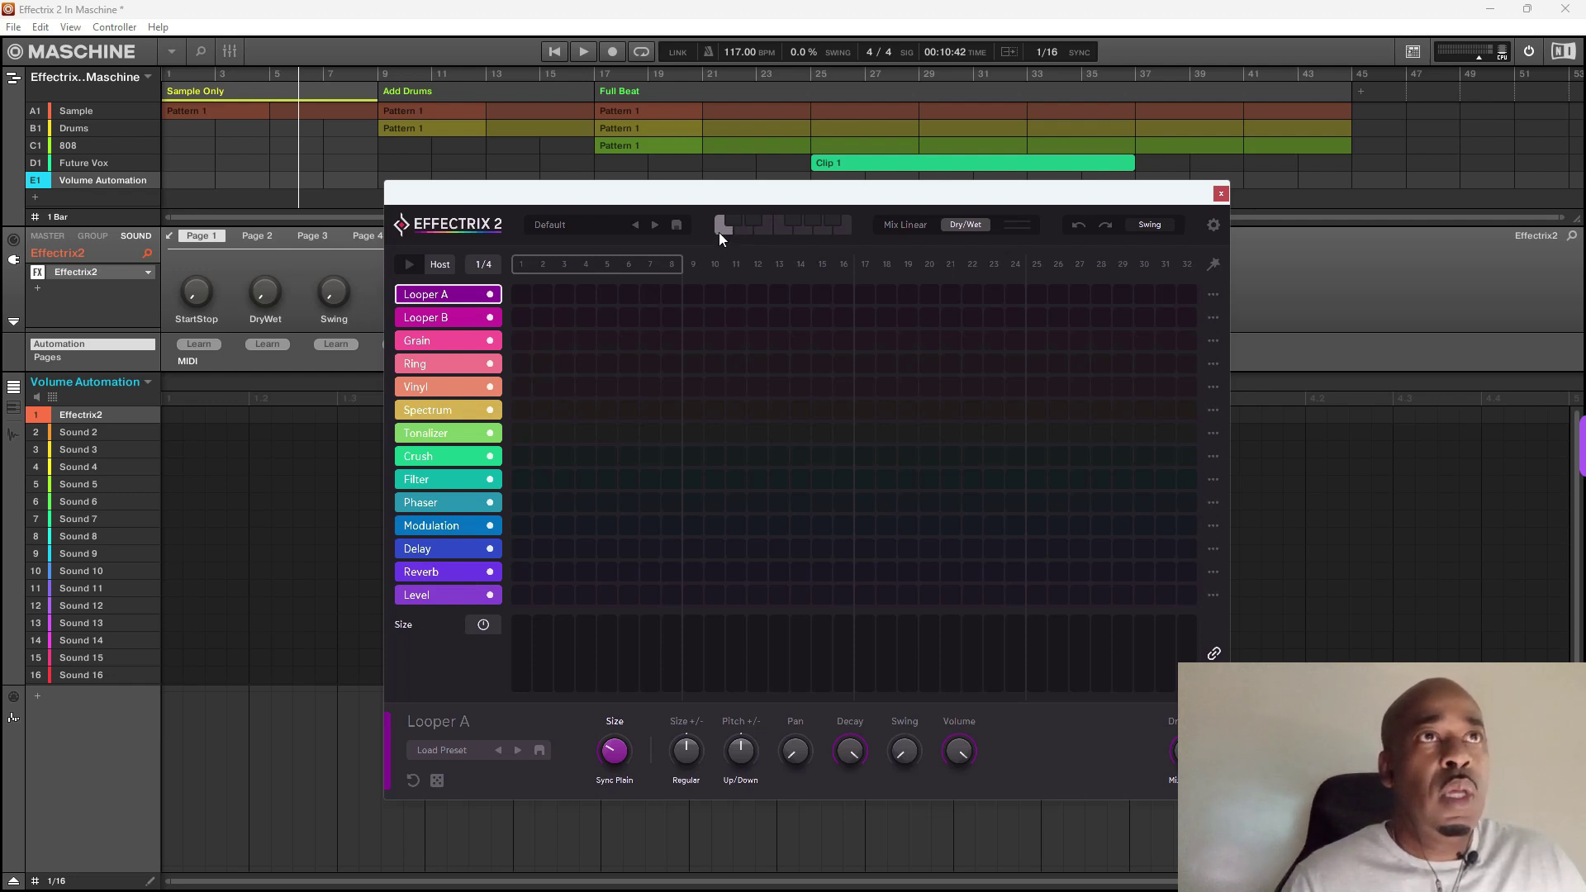
- Set Effectrix 2's MIDI pattern-switching octave to C0 in its settings
click(1214, 226)
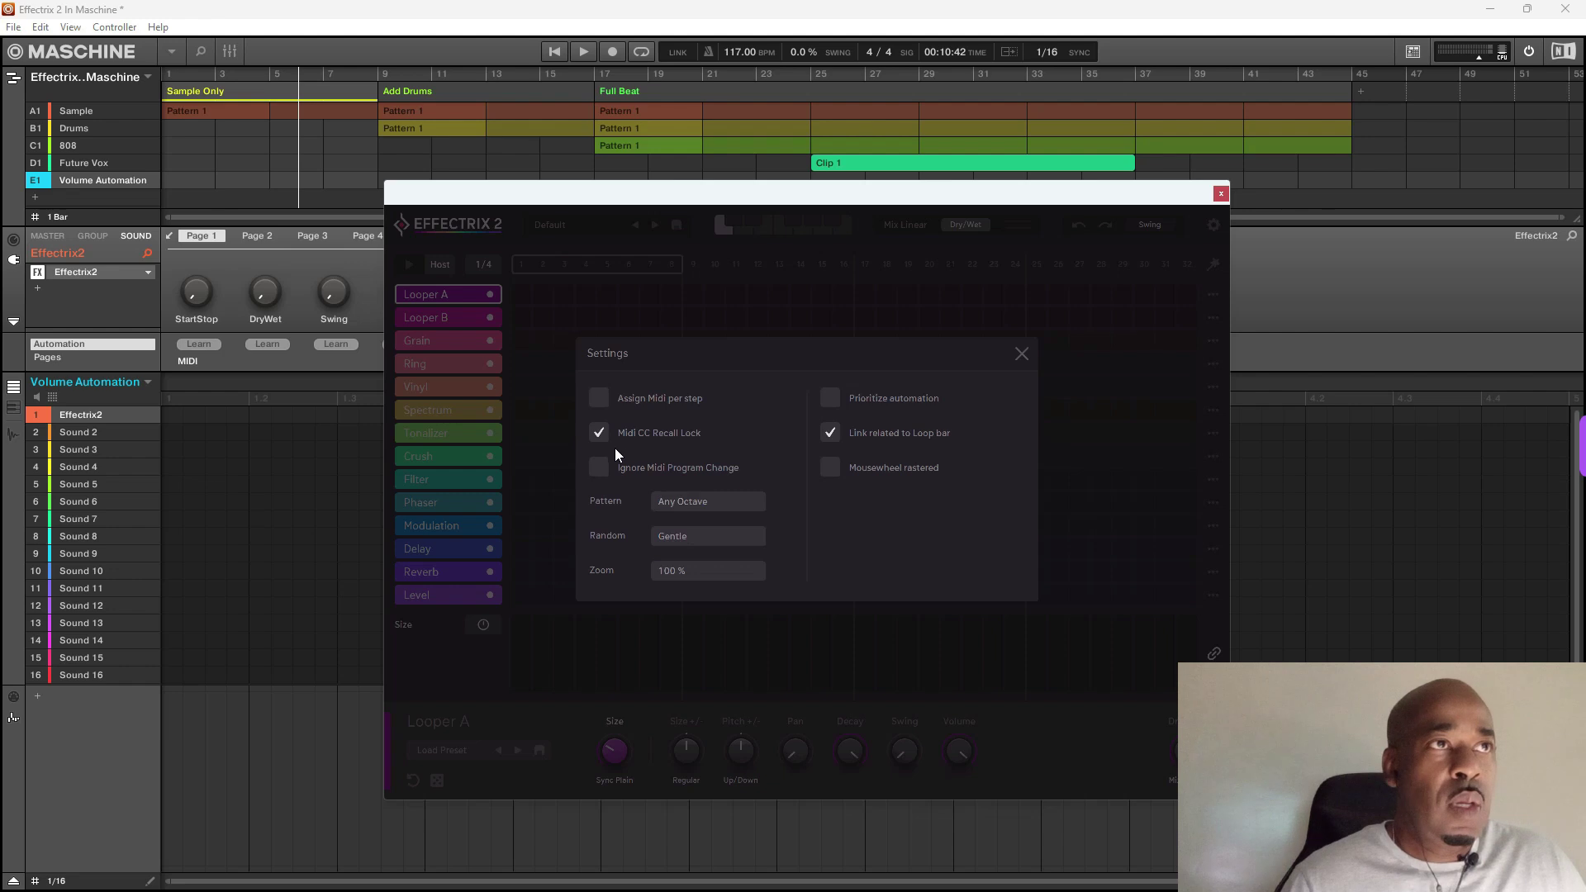
click(681, 505)
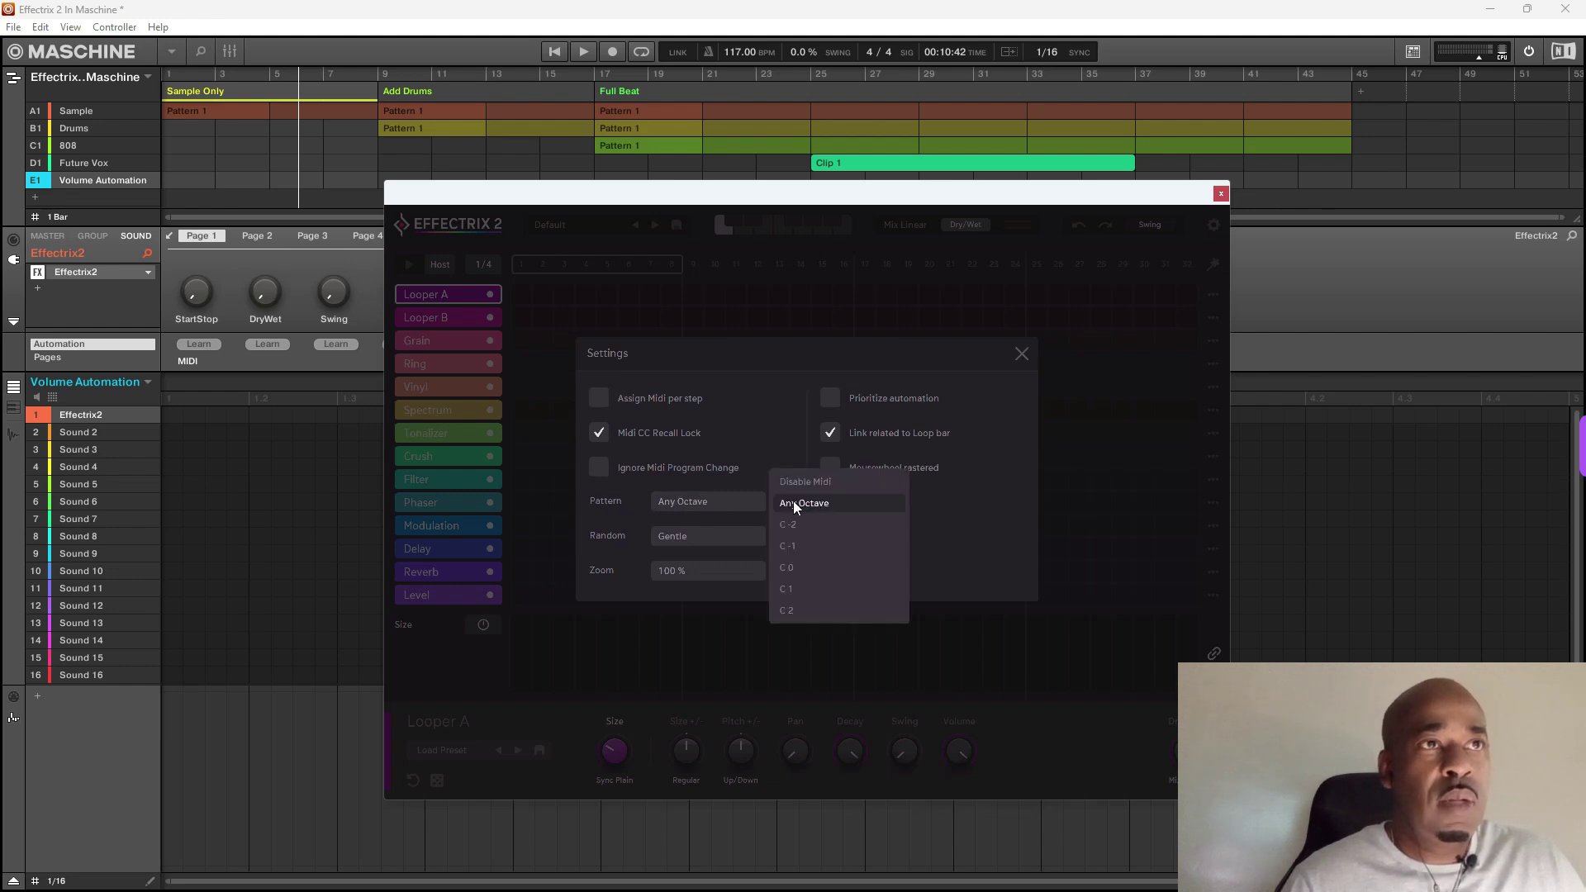
click(807, 567)
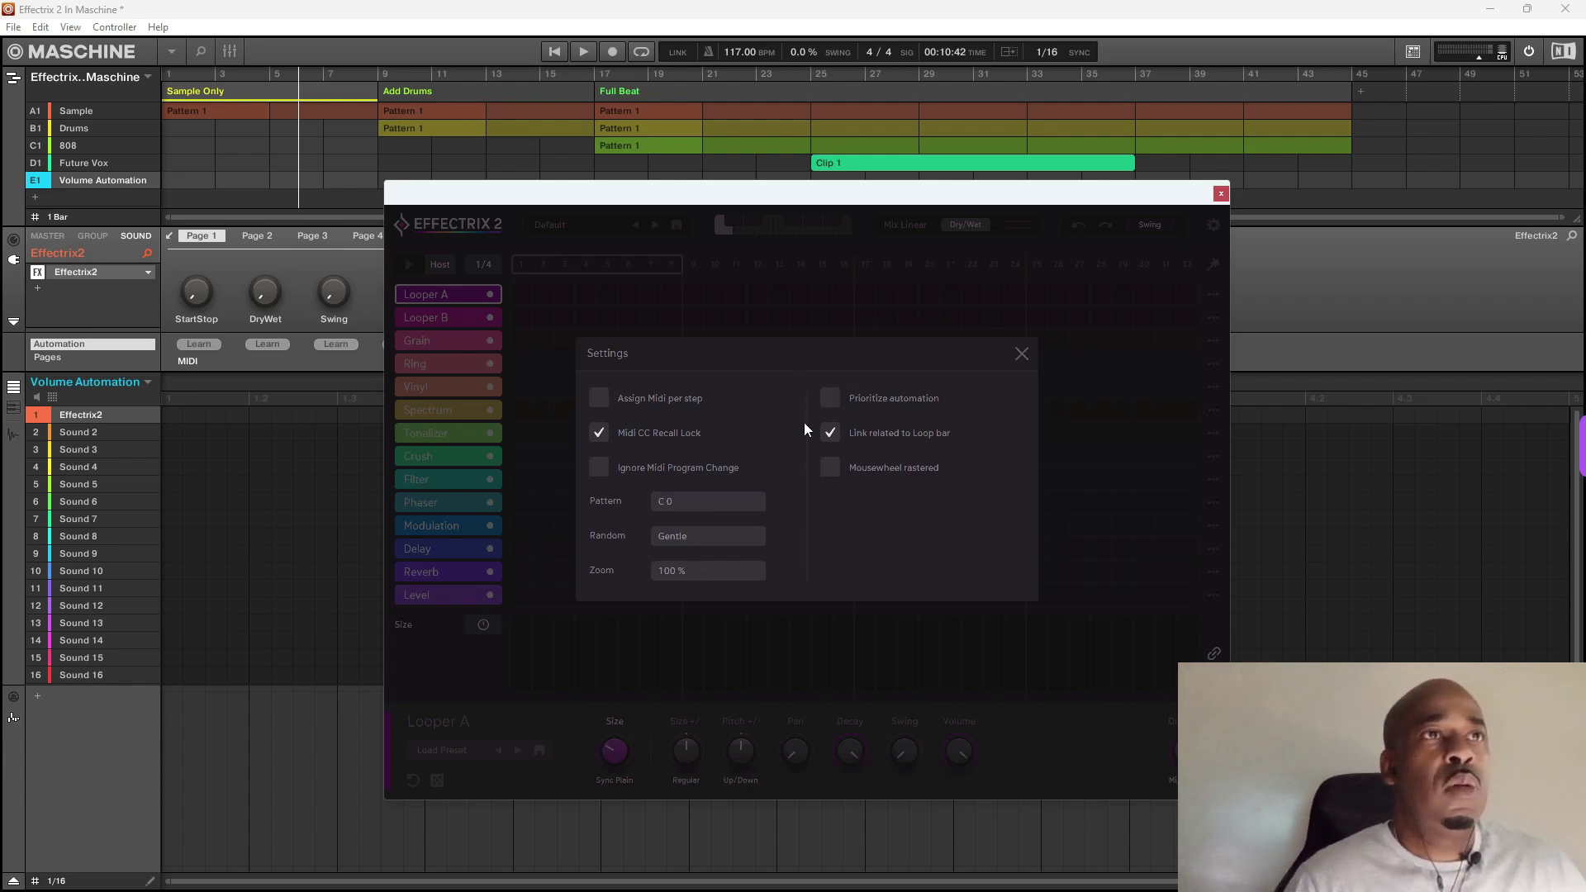
click(1023, 356)
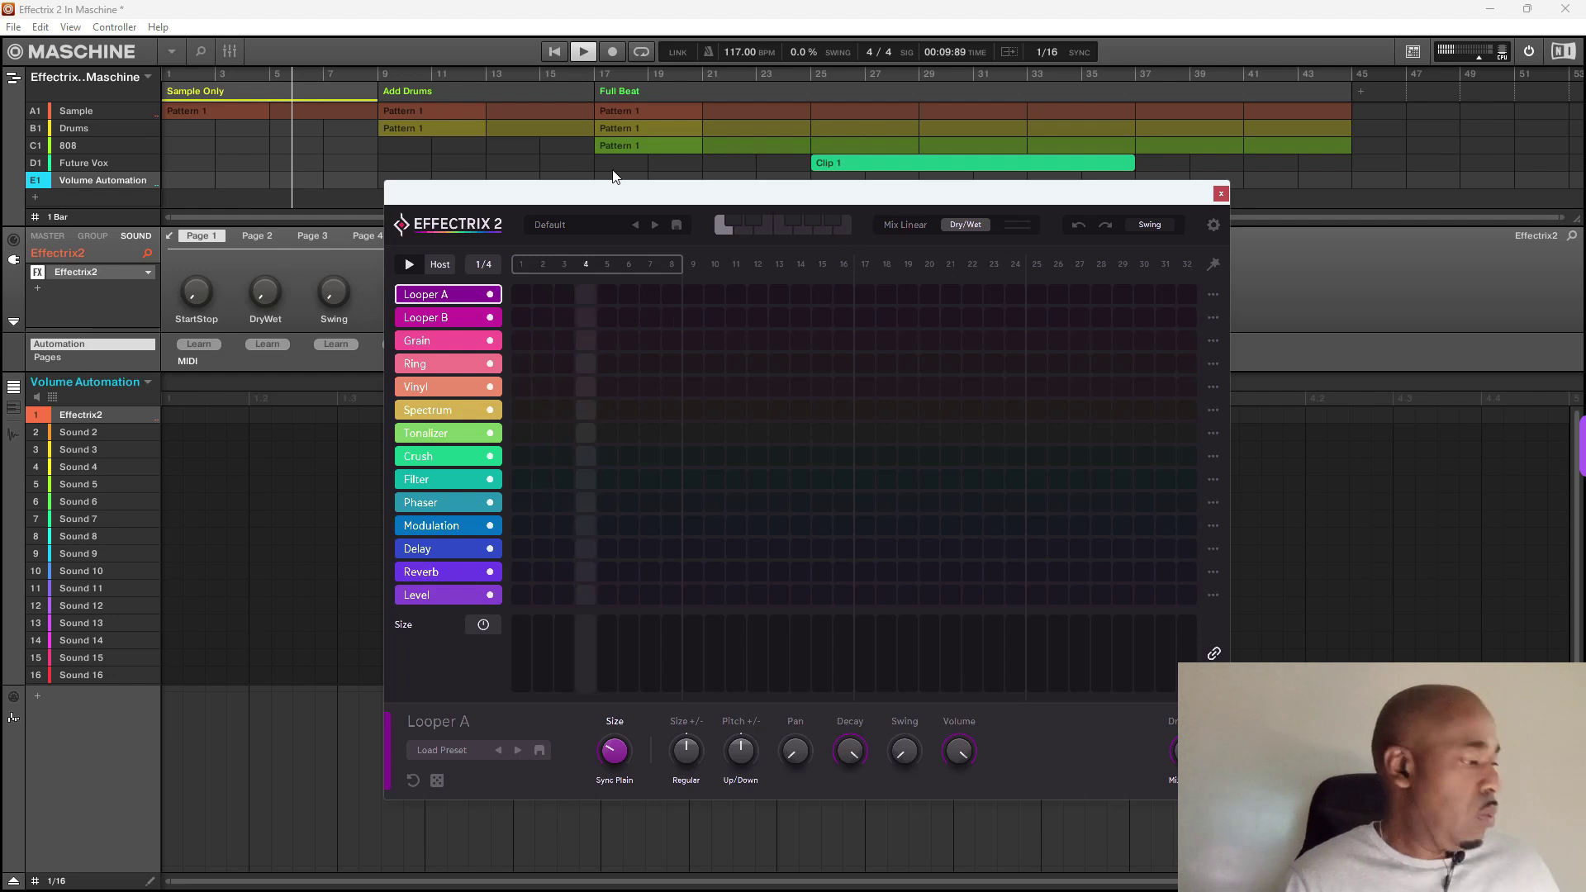
- Extend the first pattern's loop to 16 steps and fill steps 1 to 16 of Level with From To volume modulation
drag(682, 265, 854, 264)
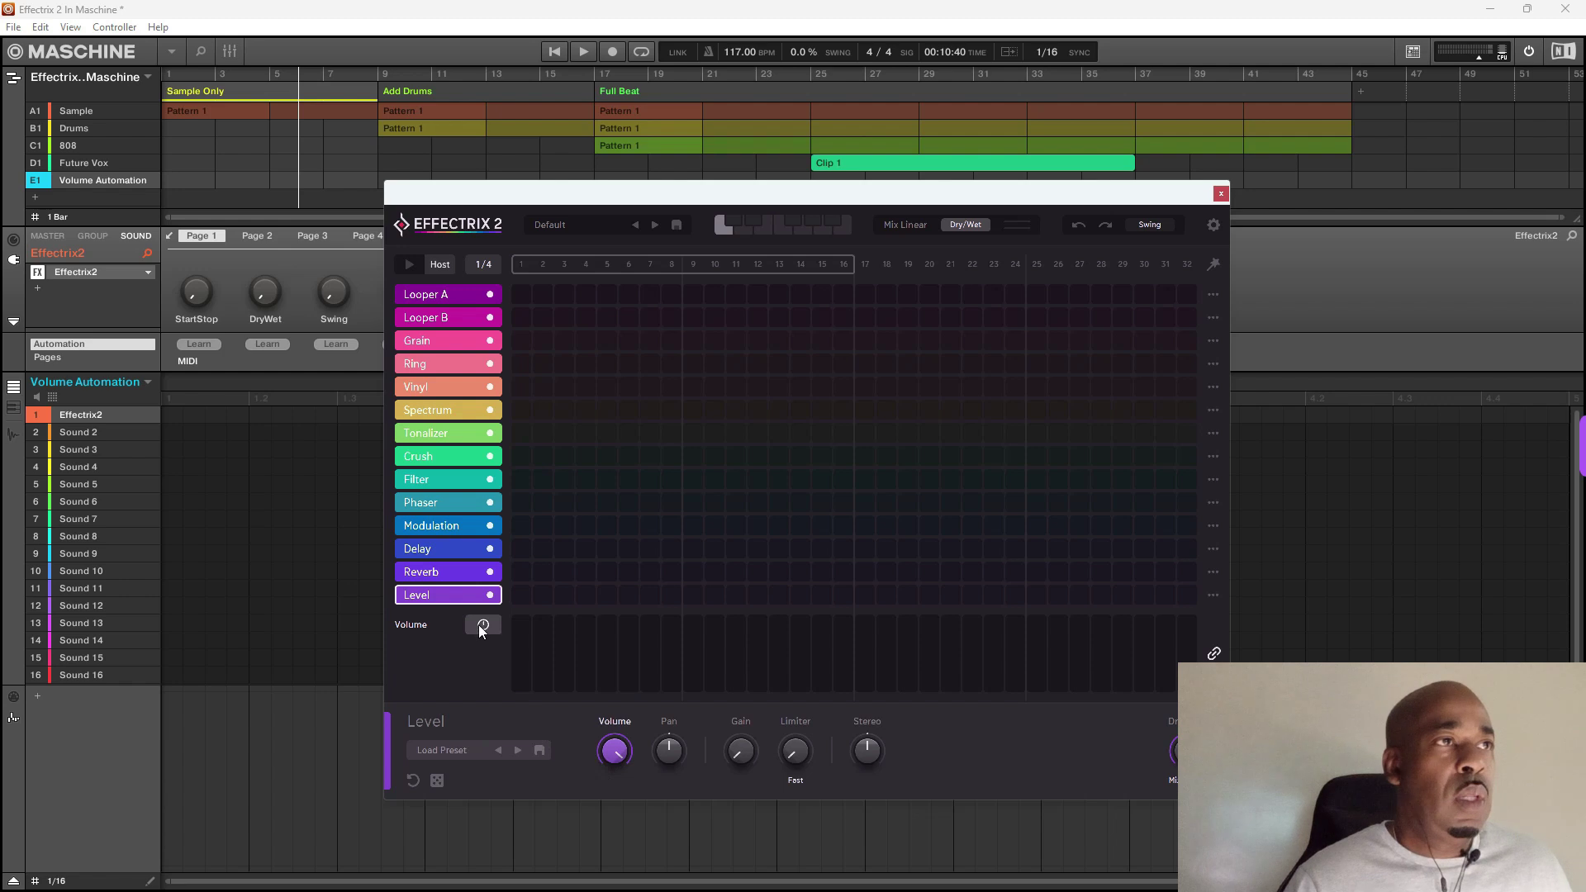
click(483, 625)
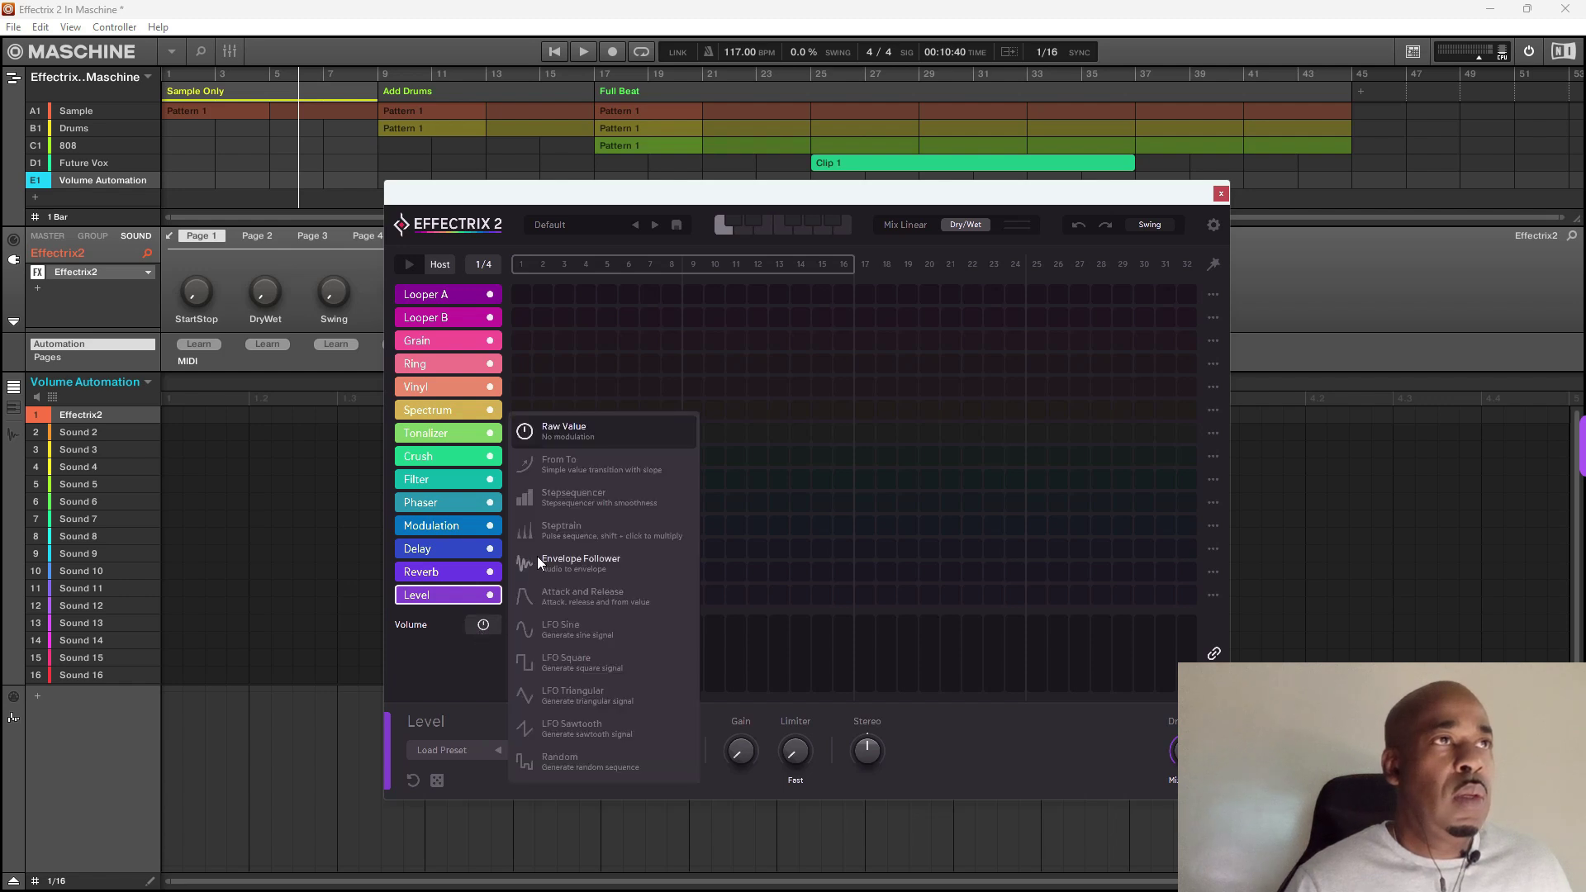
click(573, 471)
mouse_move(614, 752)
drag(517, 594, 850, 611)
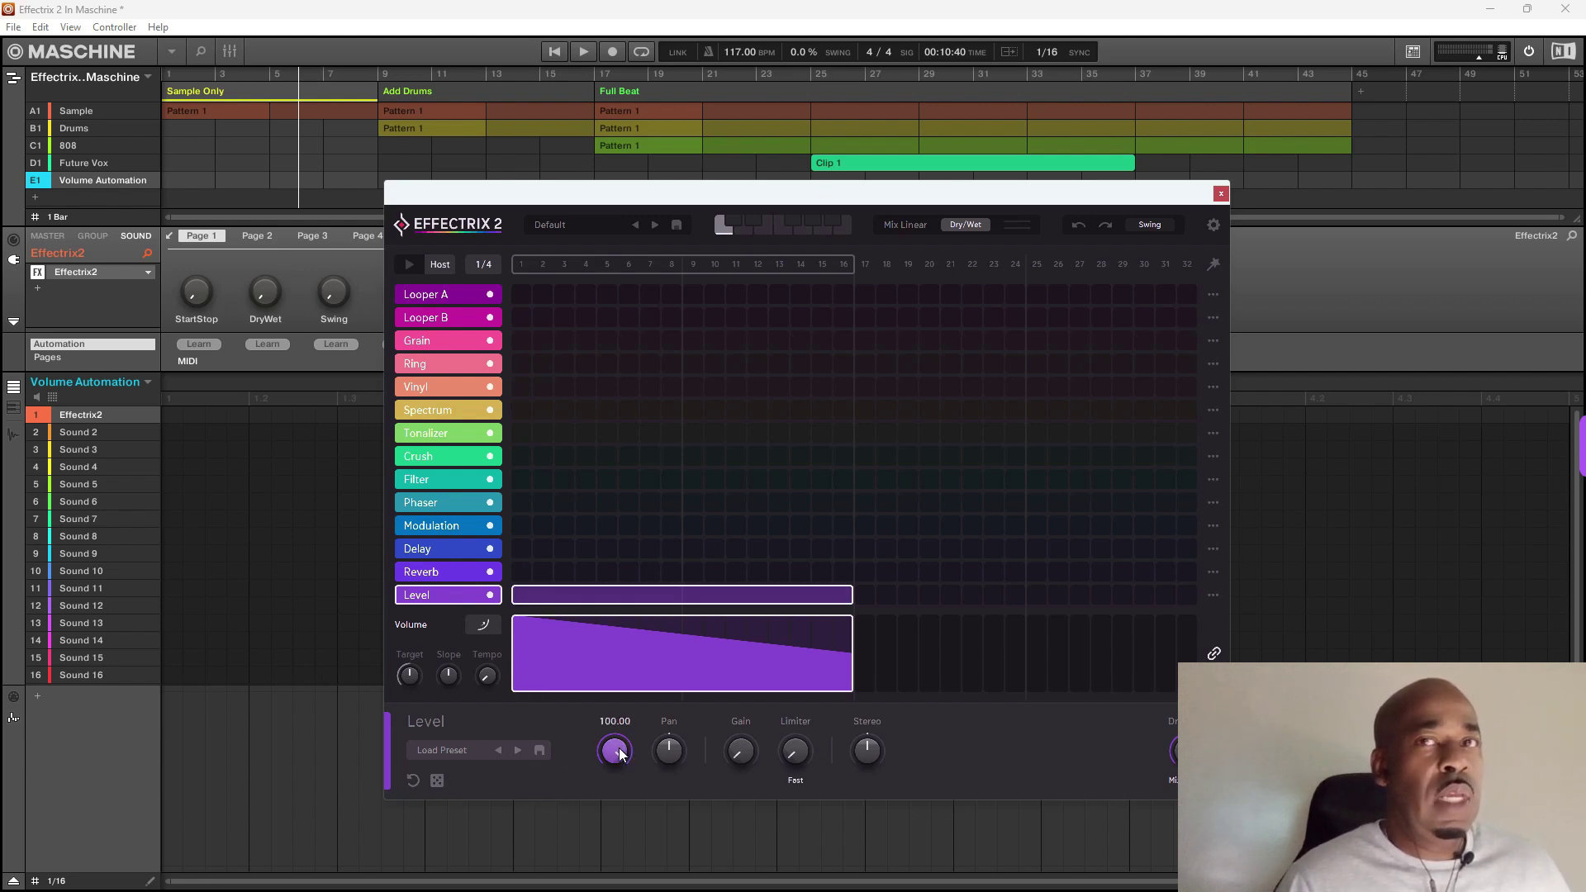
- Shape a fade-in on the first pattern's Level block with volume 0, maximum target and a slope that rises slowly at first
drag(621, 751, 582, 815)
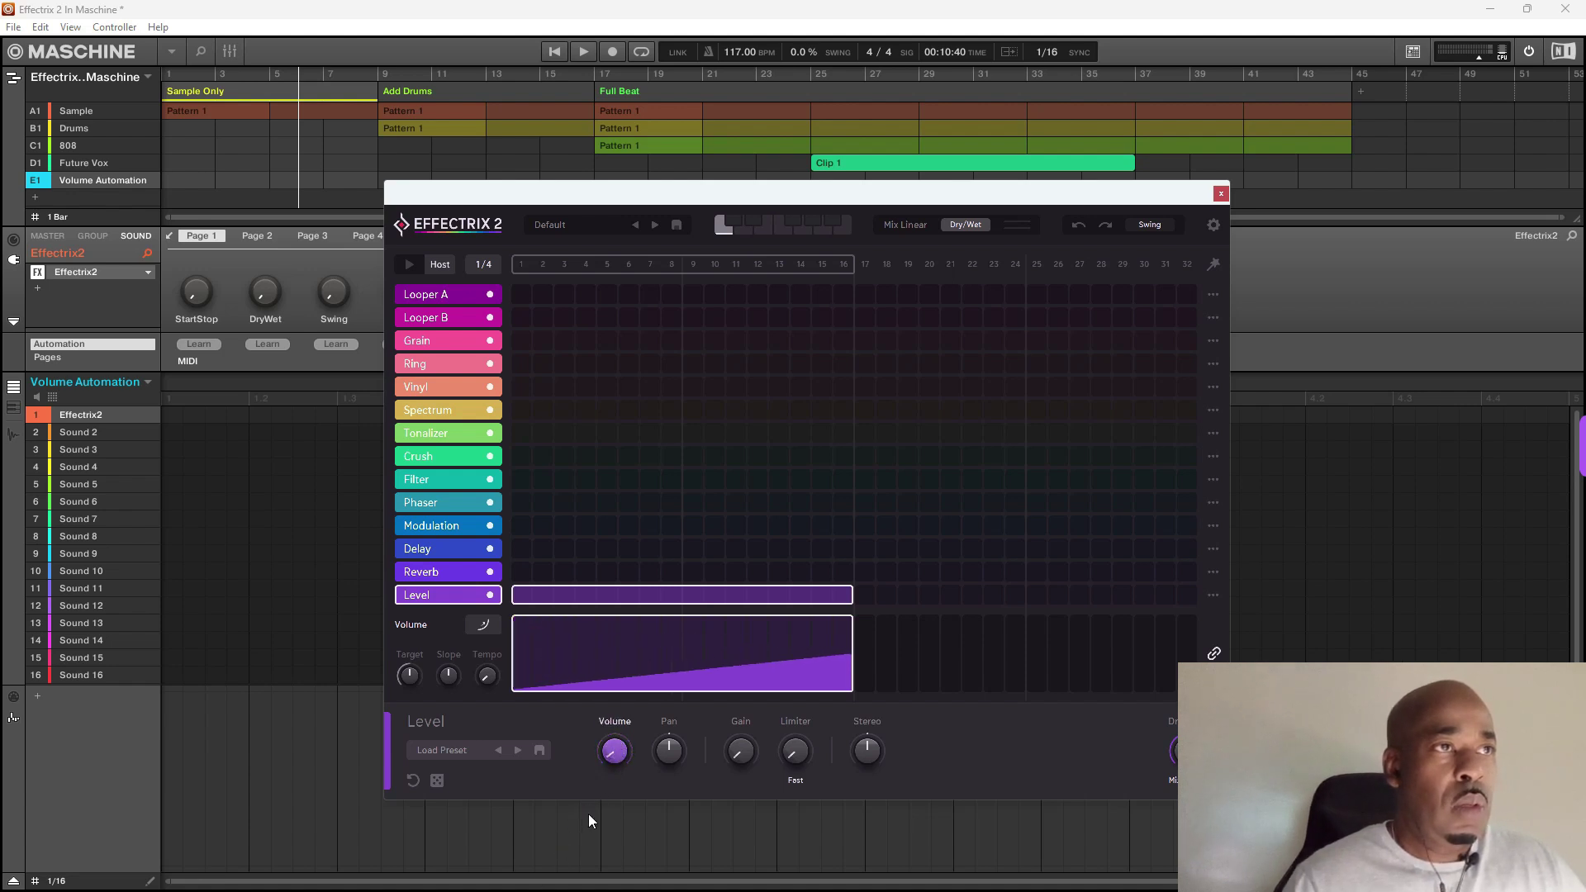
drag(604, 758, 608, 772)
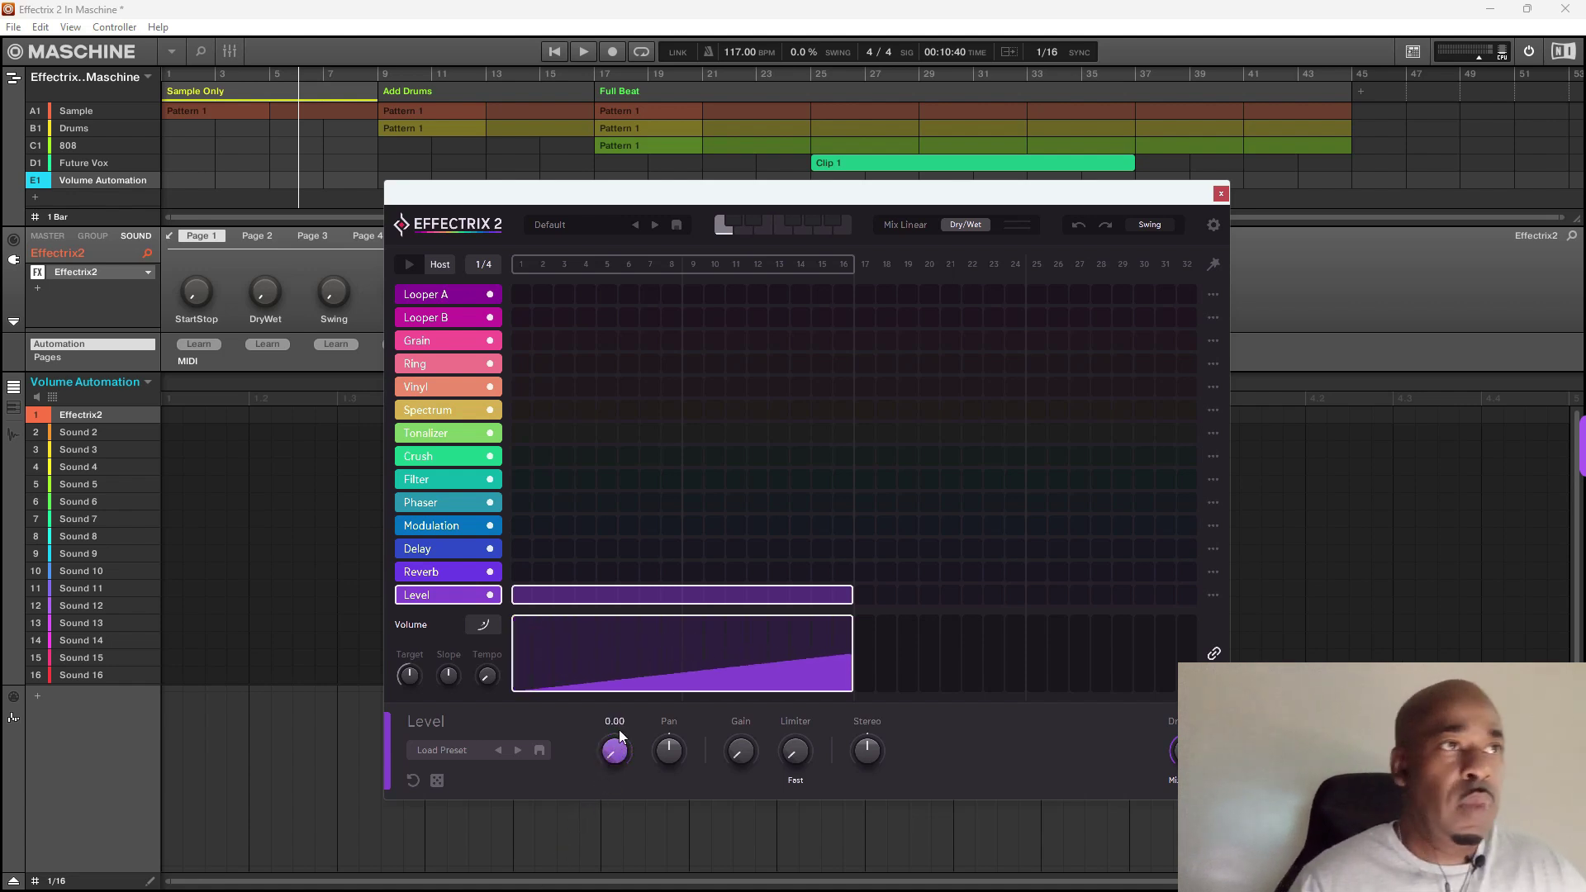
drag(449, 674, 416, 627)
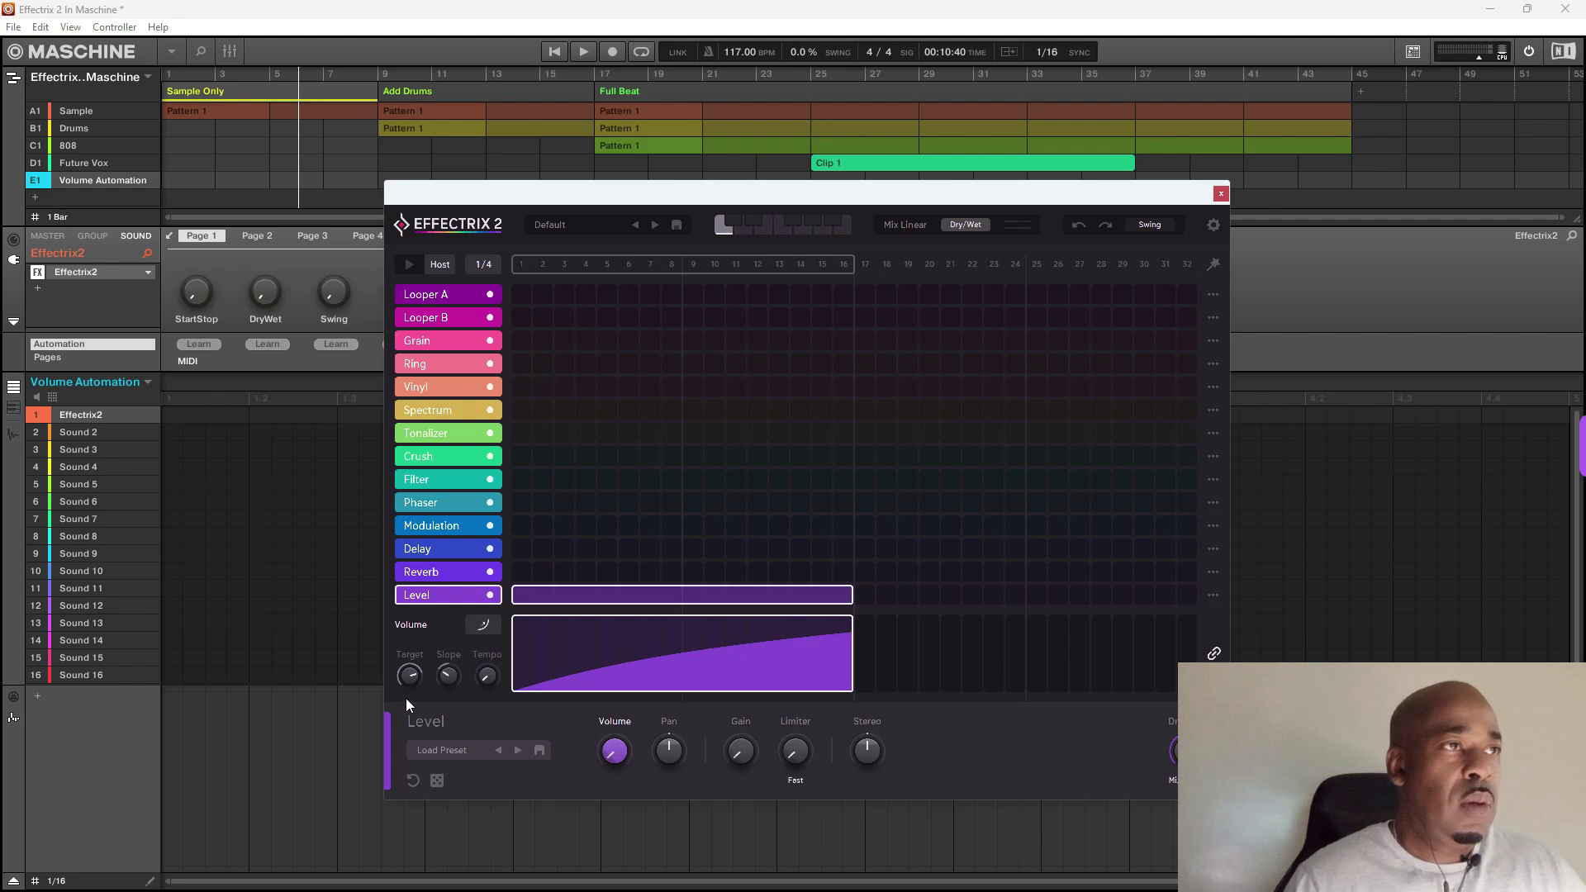
mouse_move(449, 676)
mouse_down()
mouse_move(452, 640)
mouse_move(414, 673)
mouse_move(428, 654)
mouse_up()
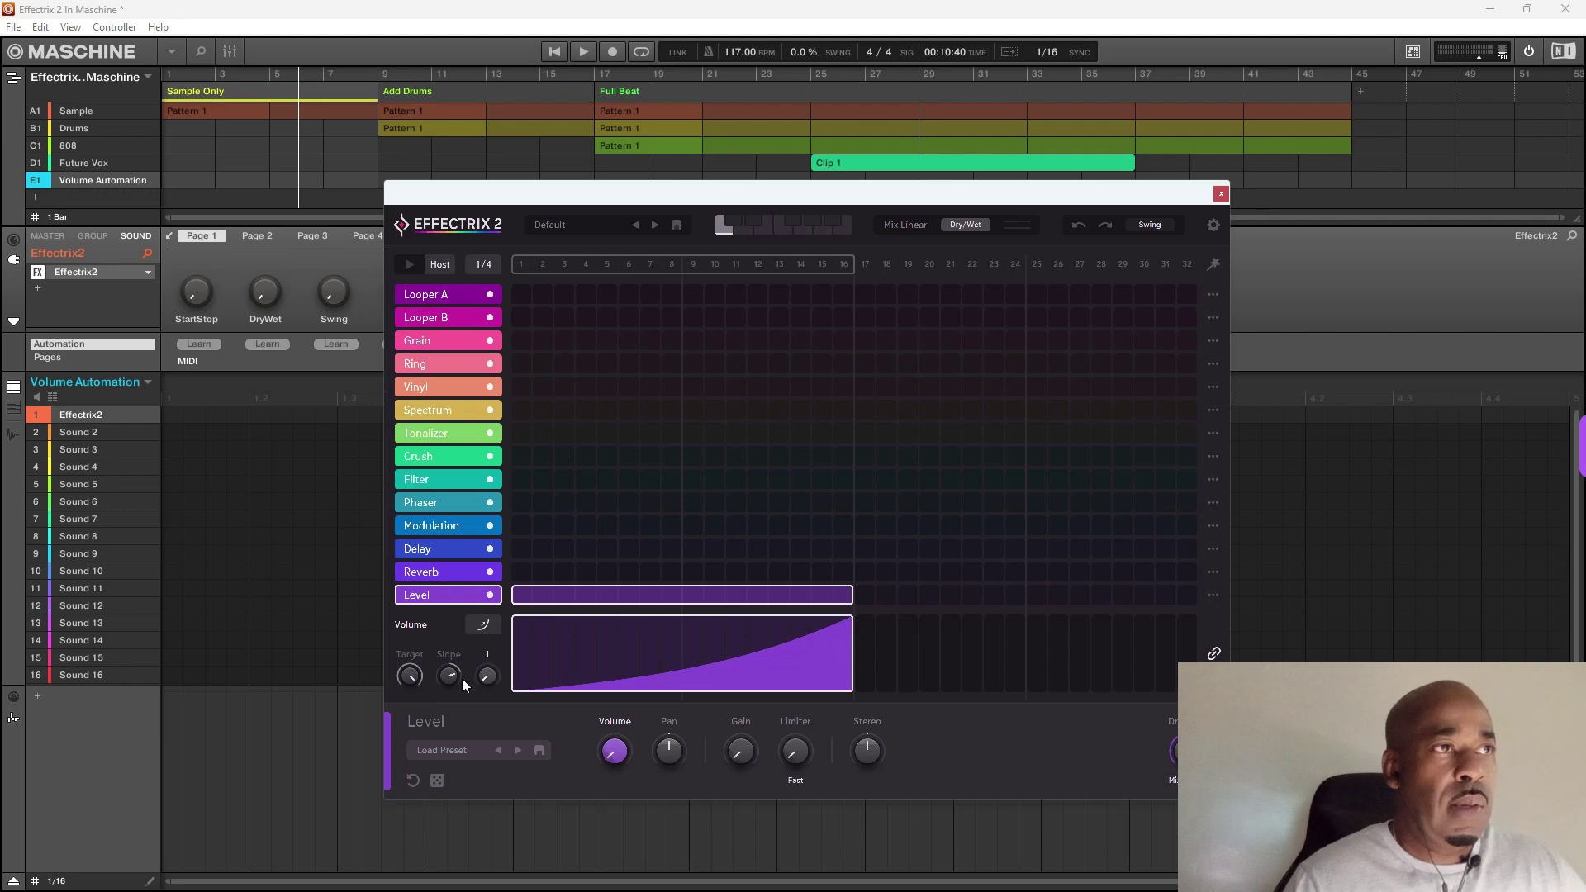
drag(461, 675, 482, 824)
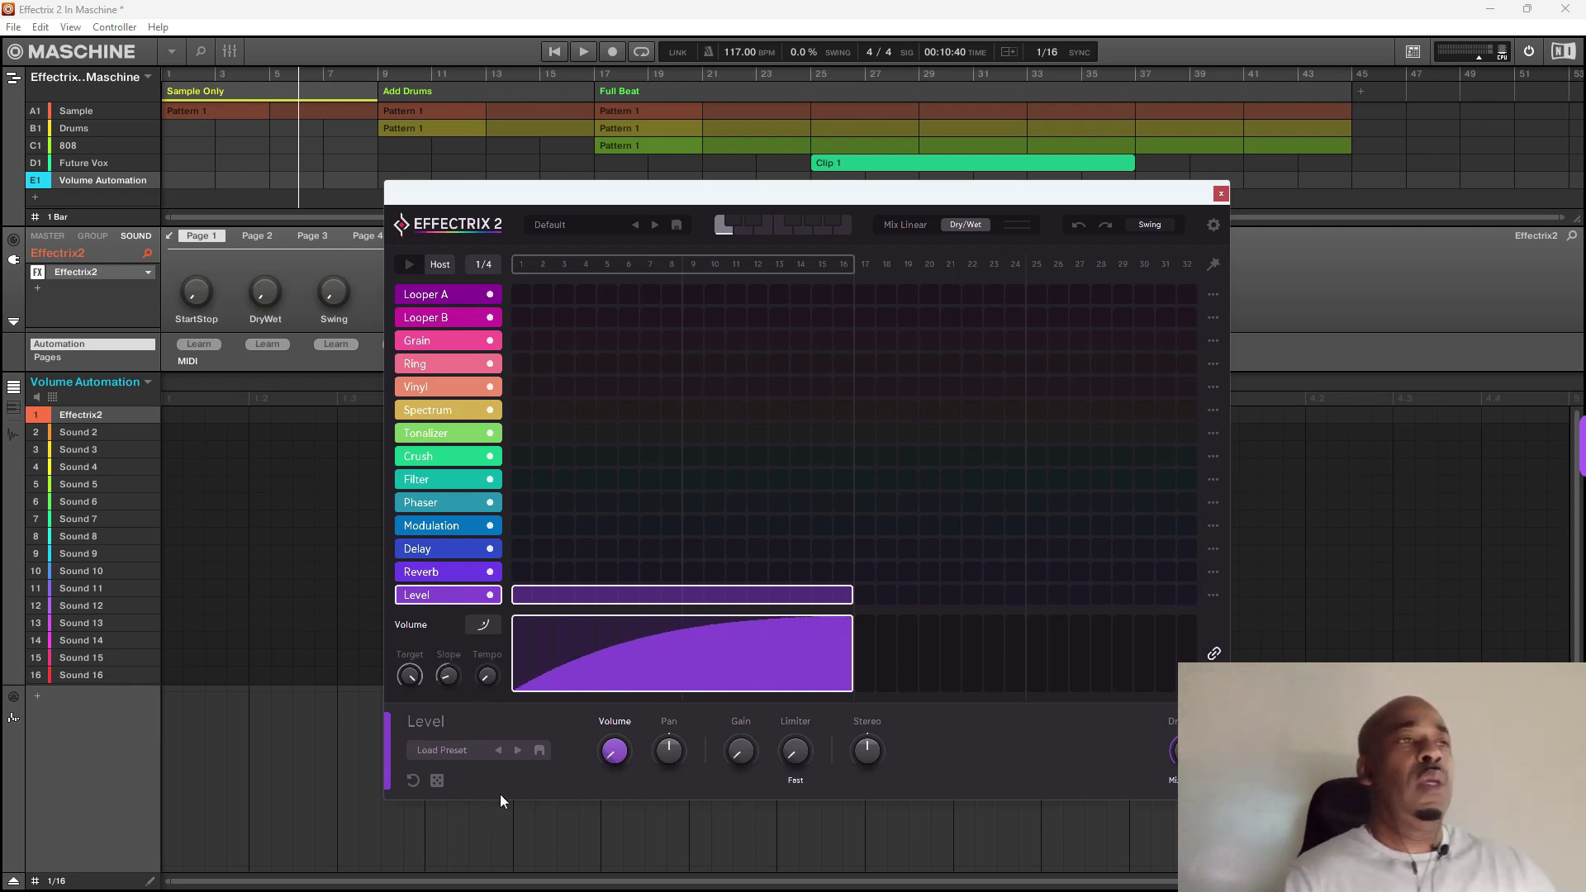
drag(453, 677, 472, 566)
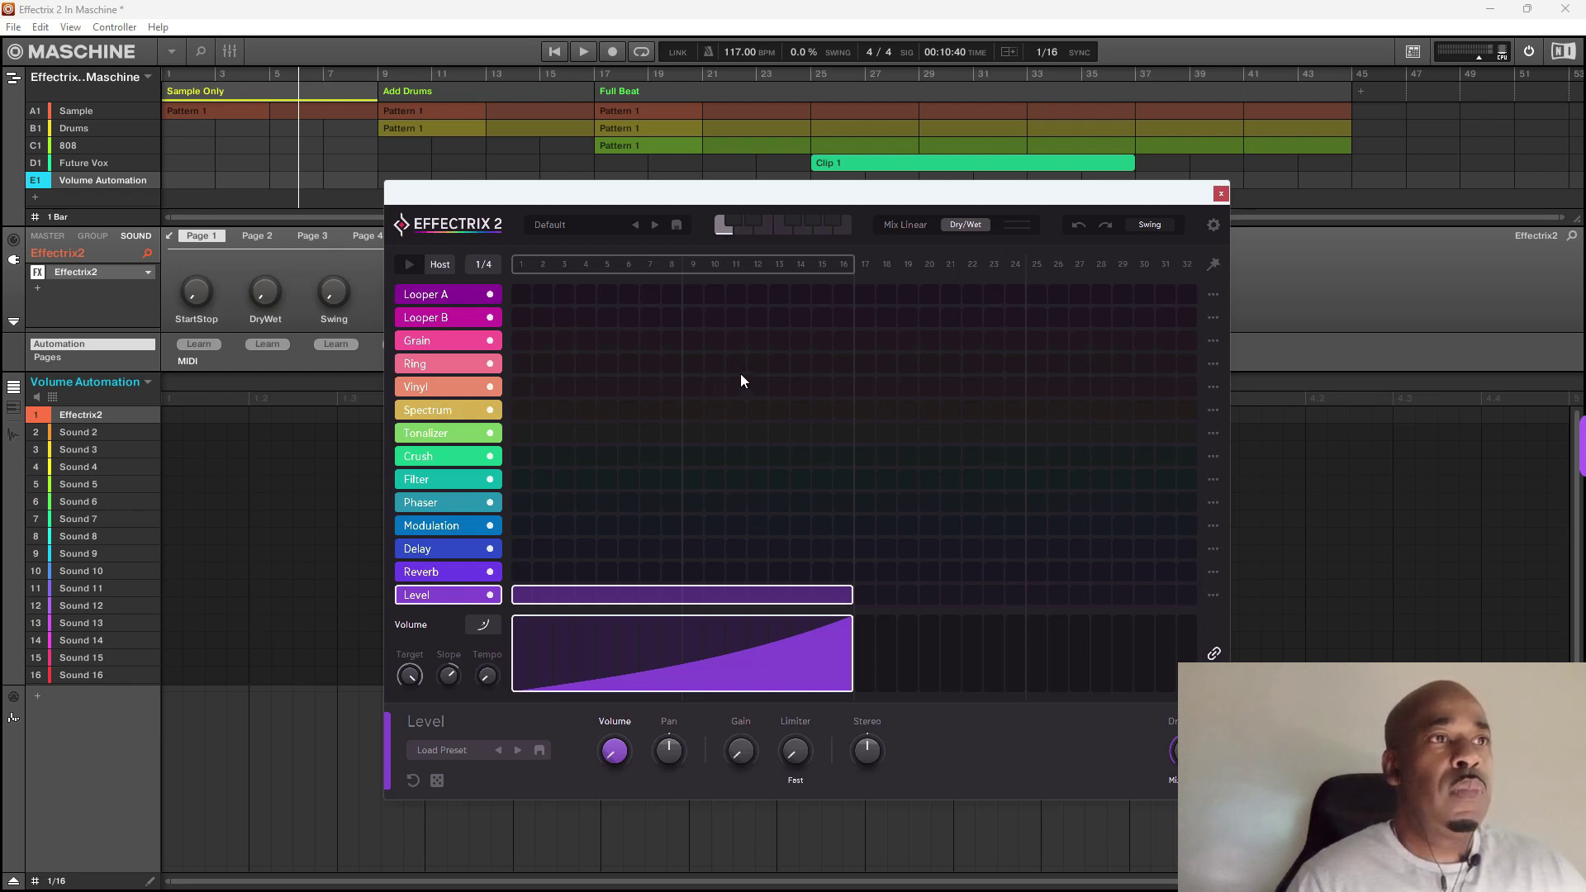
- In the second pattern, fill Level steps 1 to 16 at full volume without modulation and extend the loop to 16 steps
click(732, 224)
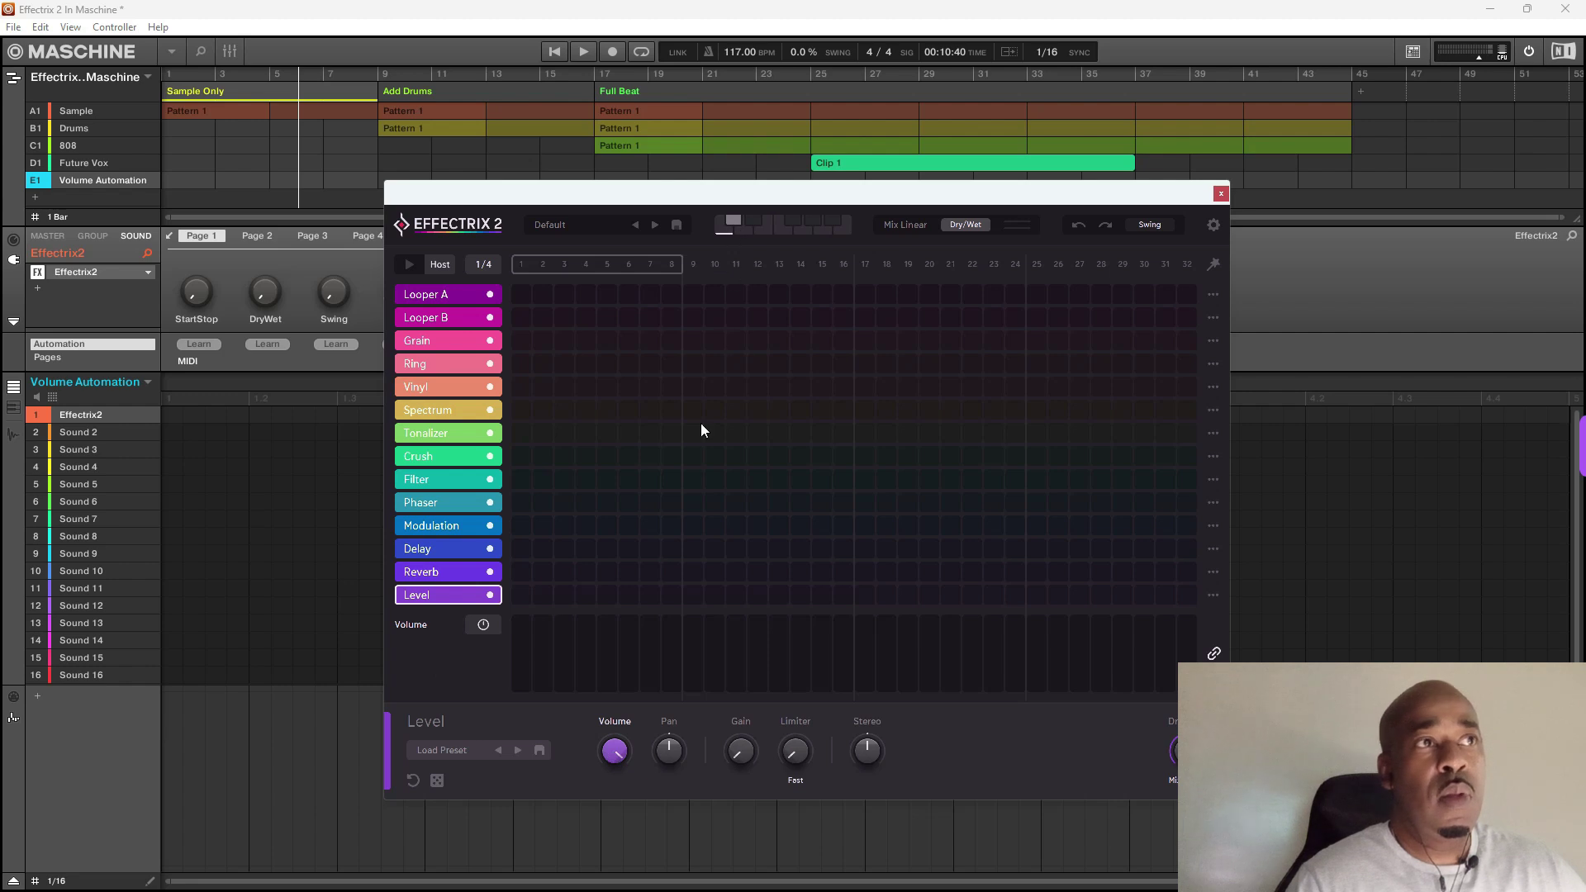
click(523, 596)
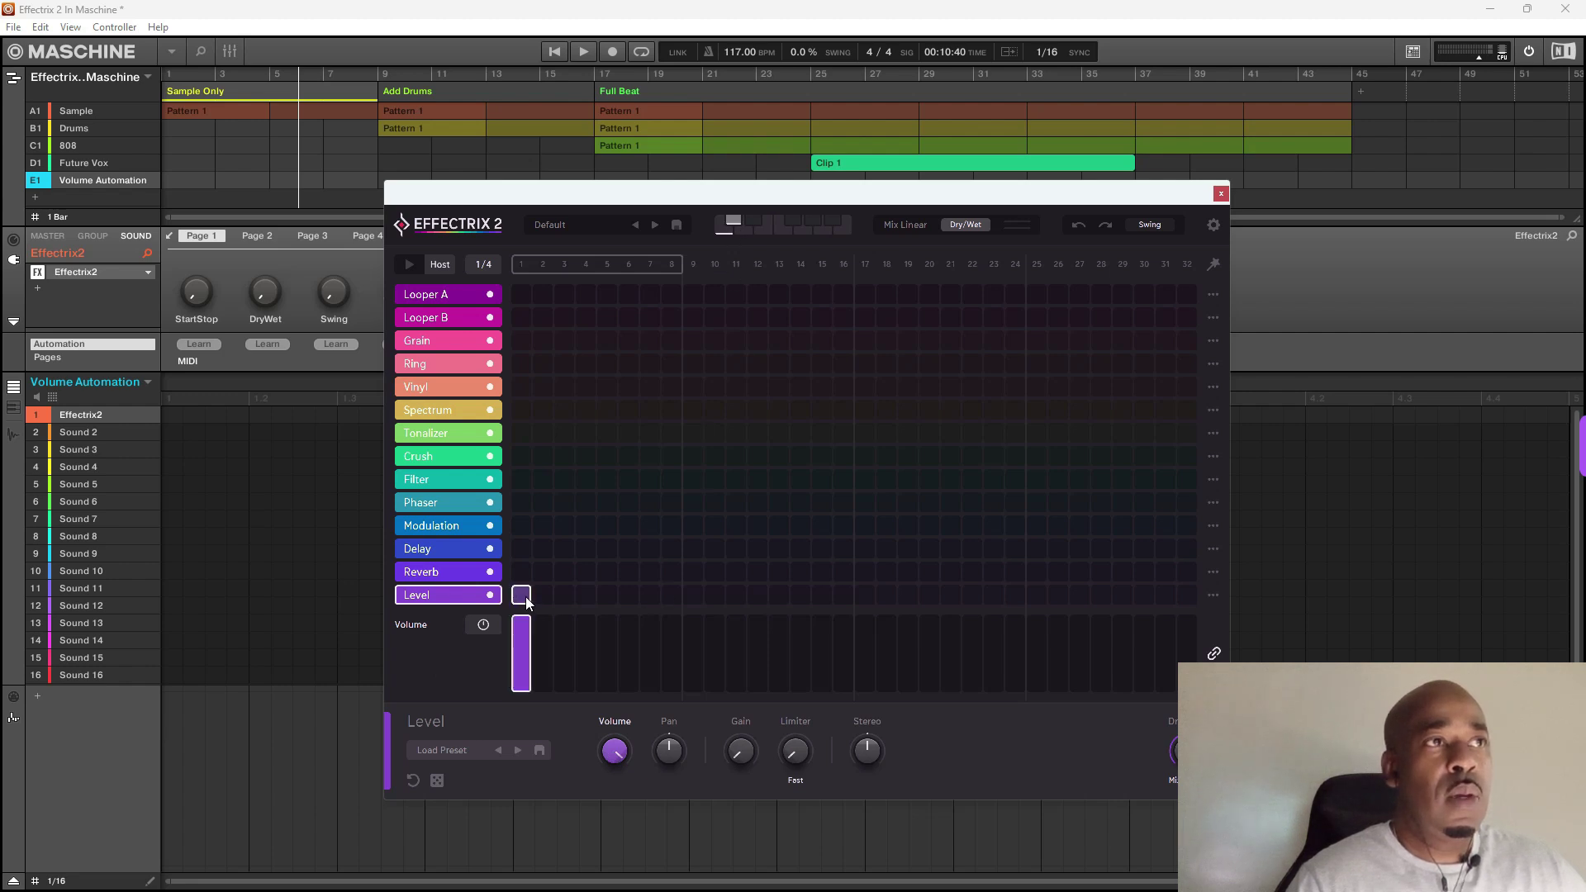
drag(529, 597, 834, 605)
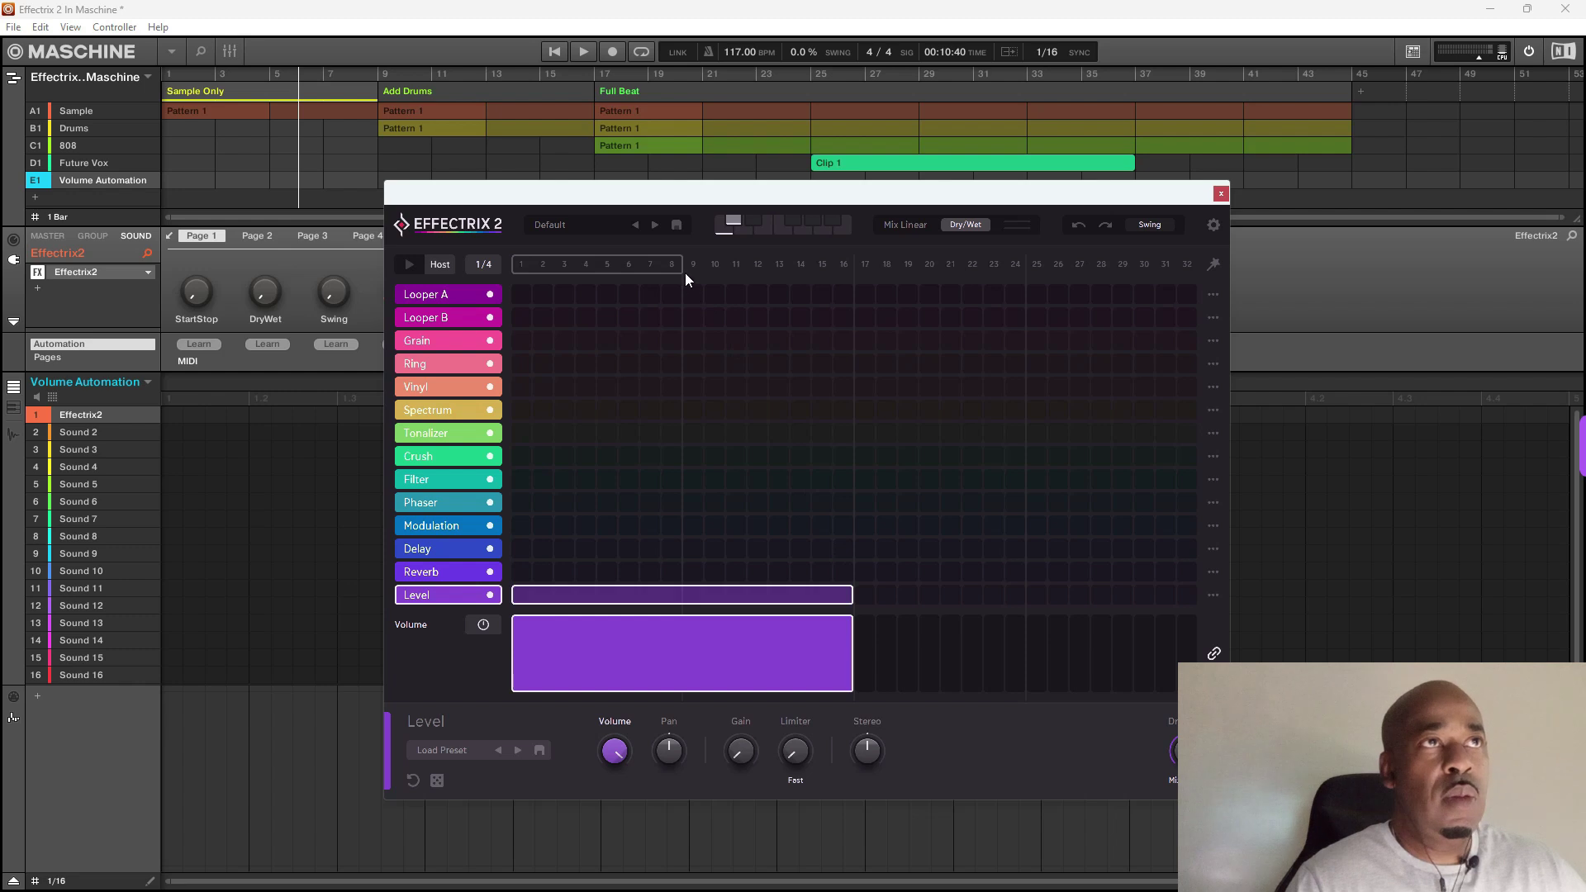
drag(685, 266, 850, 293)
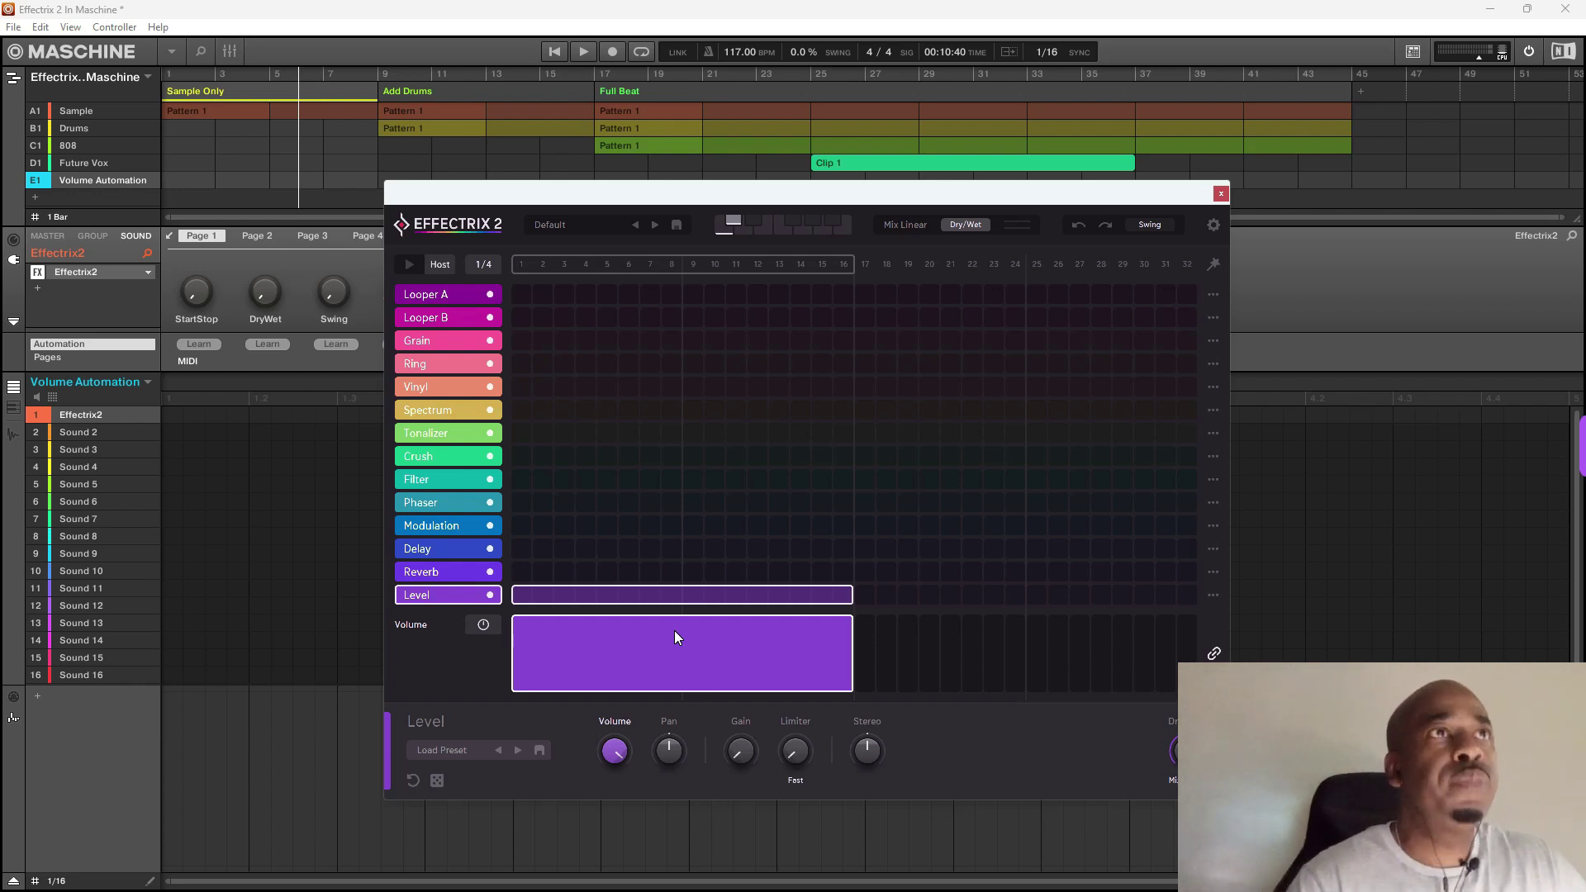
- In the third pattern, set Level volume to From To modulation, extend the loop to 16 steps and fill steps 1 to 16
click(750, 235)
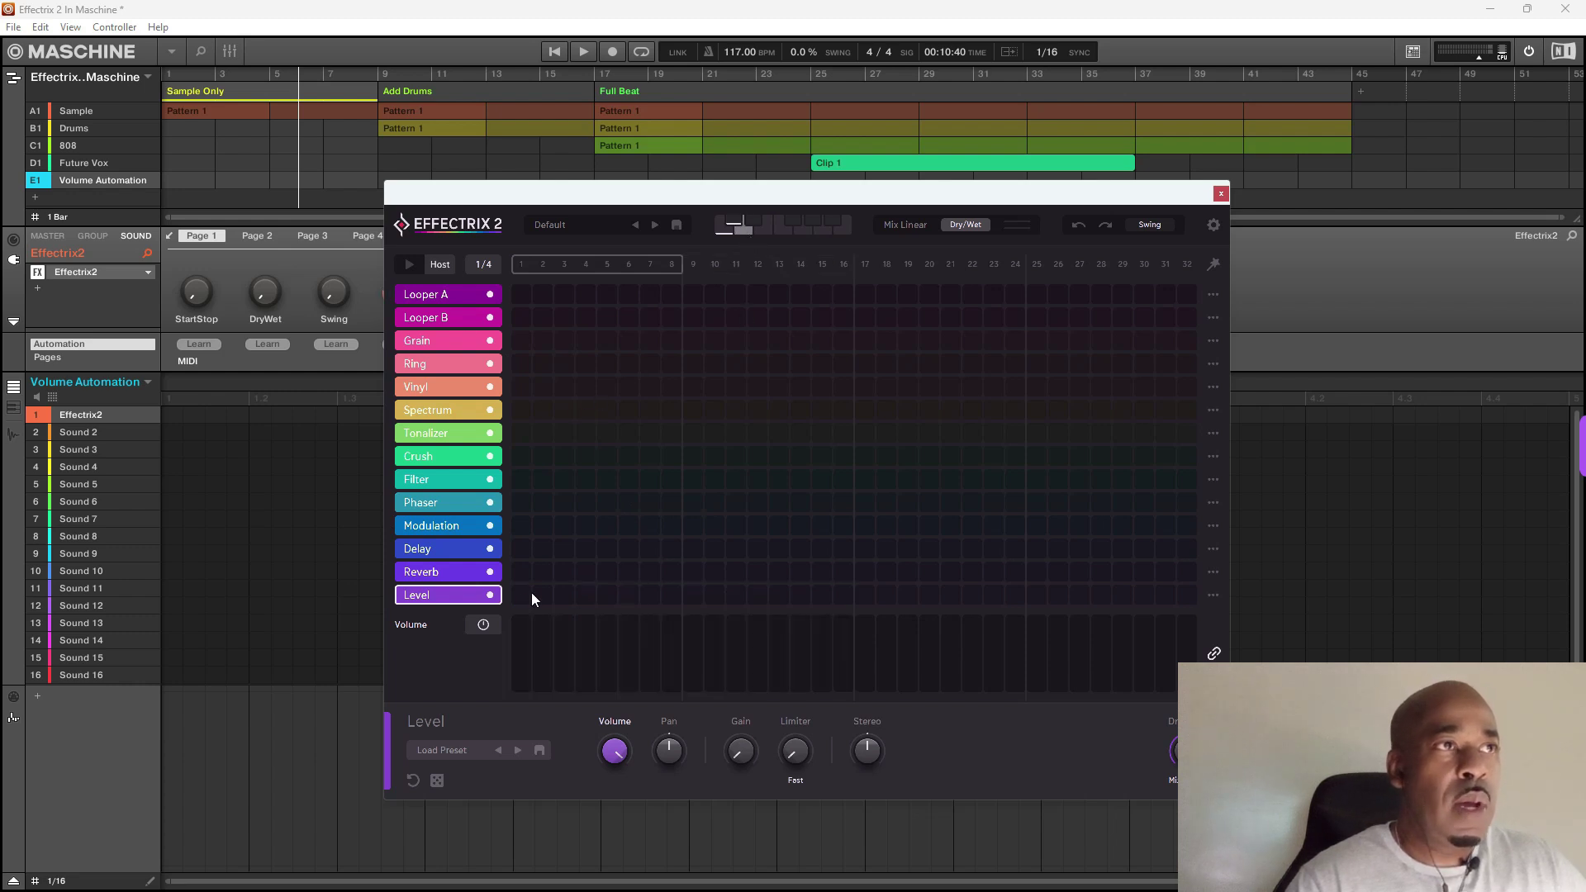
click(485, 626)
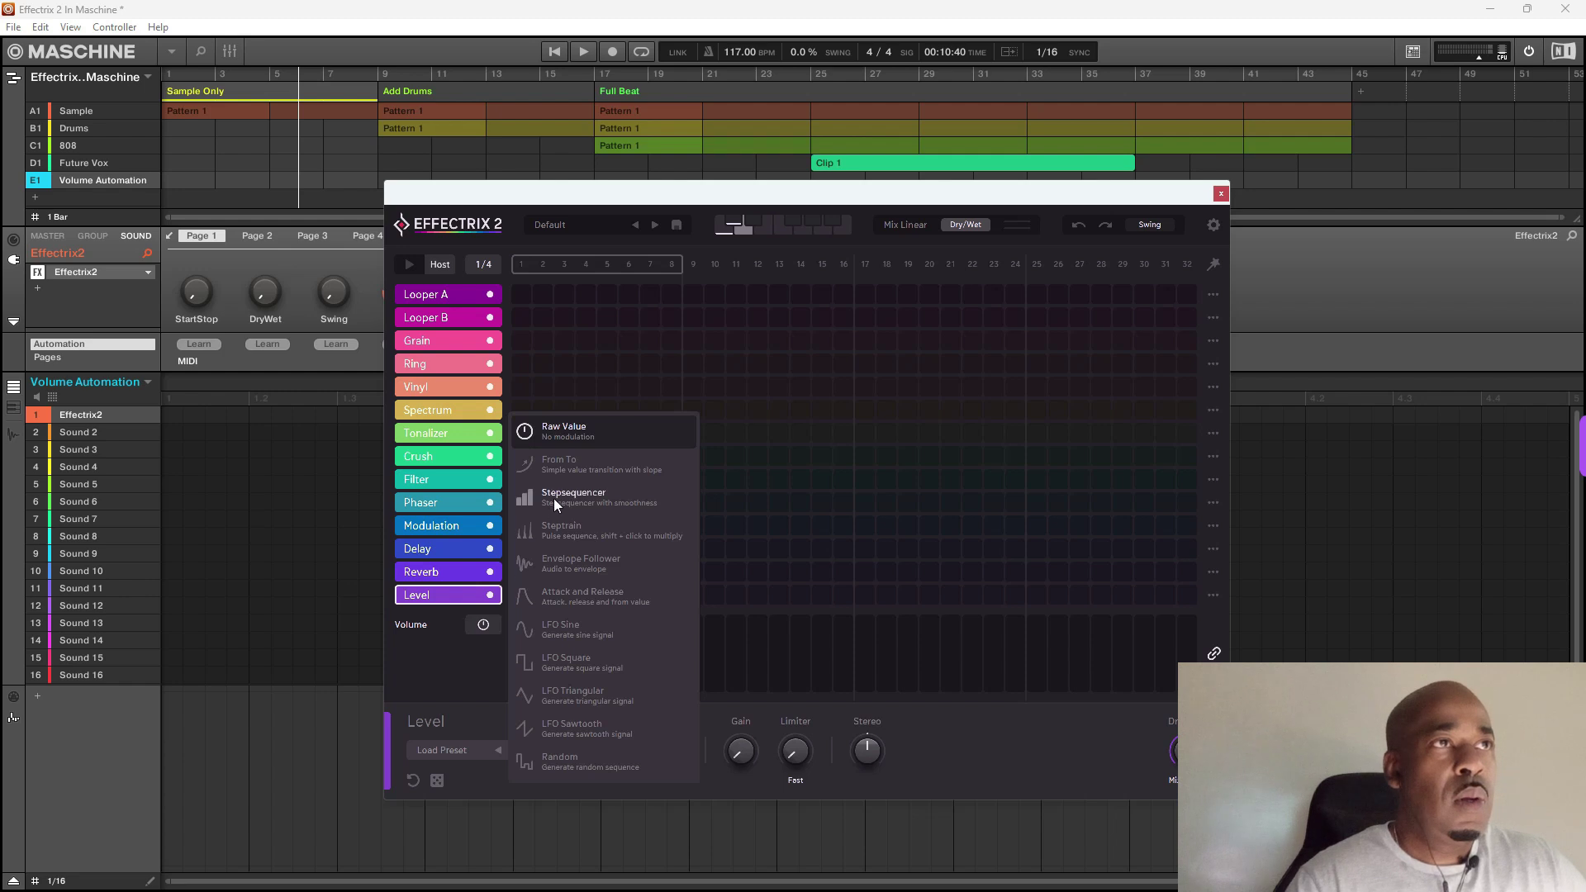
click(573, 465)
drag(682, 268, 841, 290)
drag(514, 616, 836, 625)
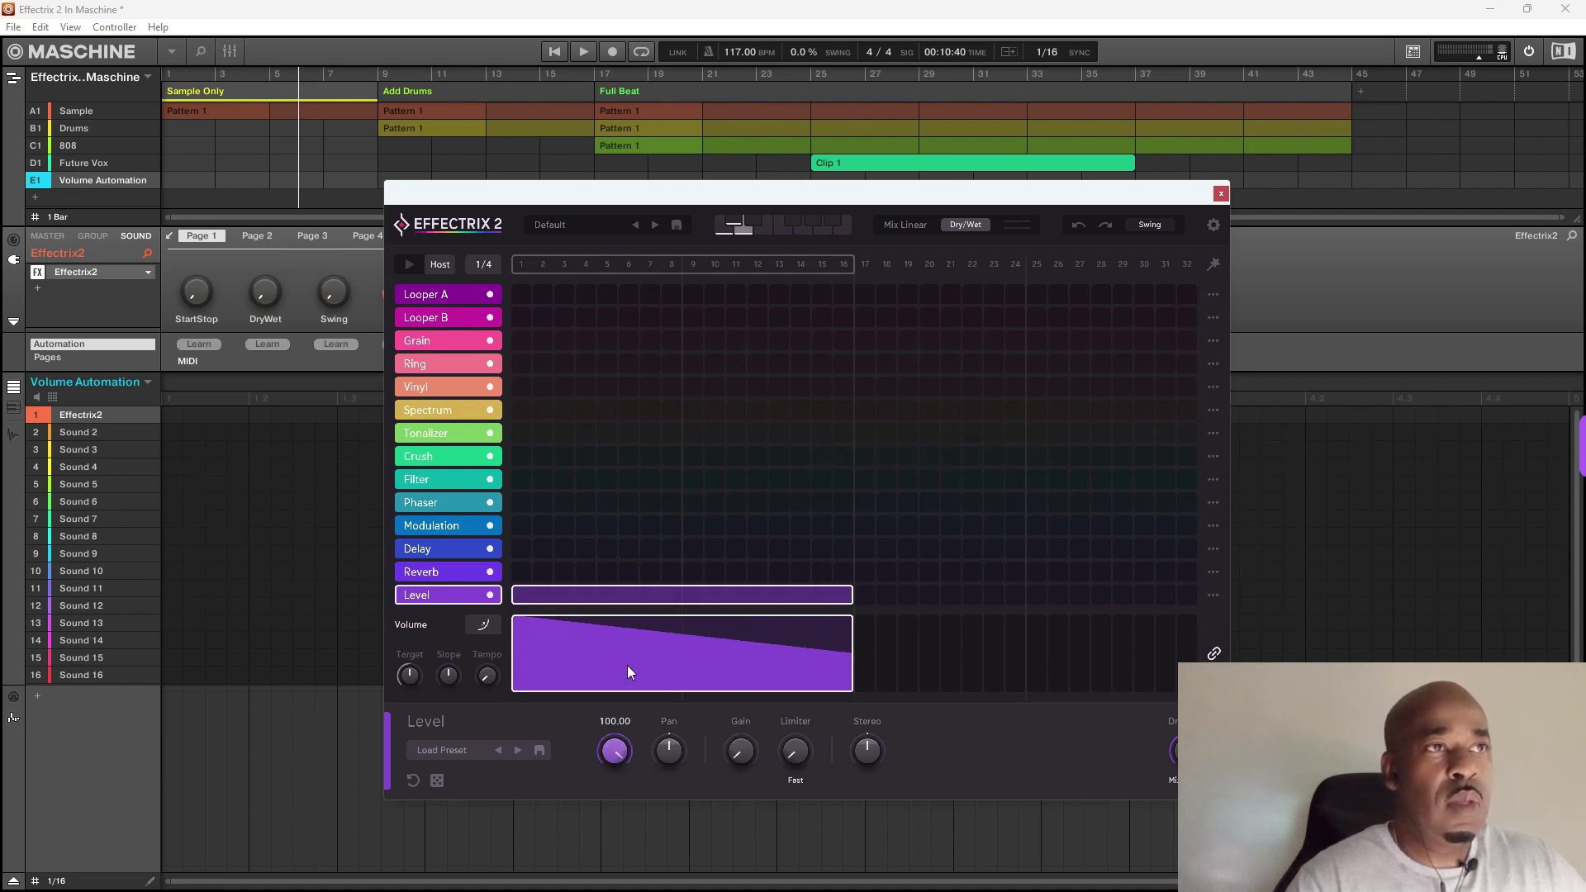
- Shape the third pattern's Level block into a curved fade-out by lowering the target to minimum and adjusting the slope
drag(447, 673, 419, 761)
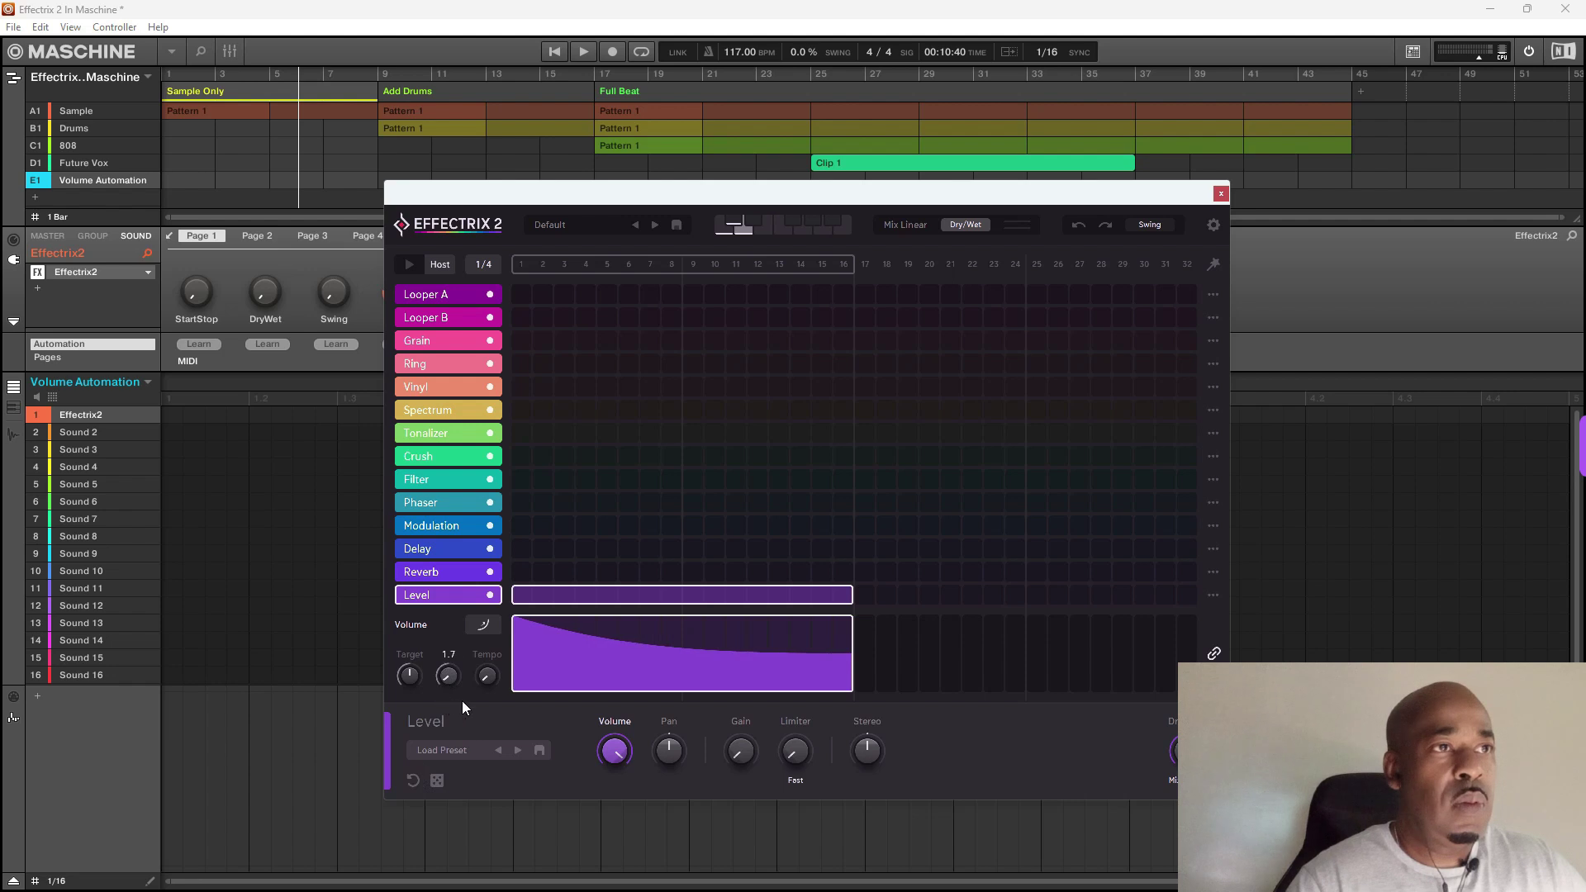
drag(598, 752, 616, 690)
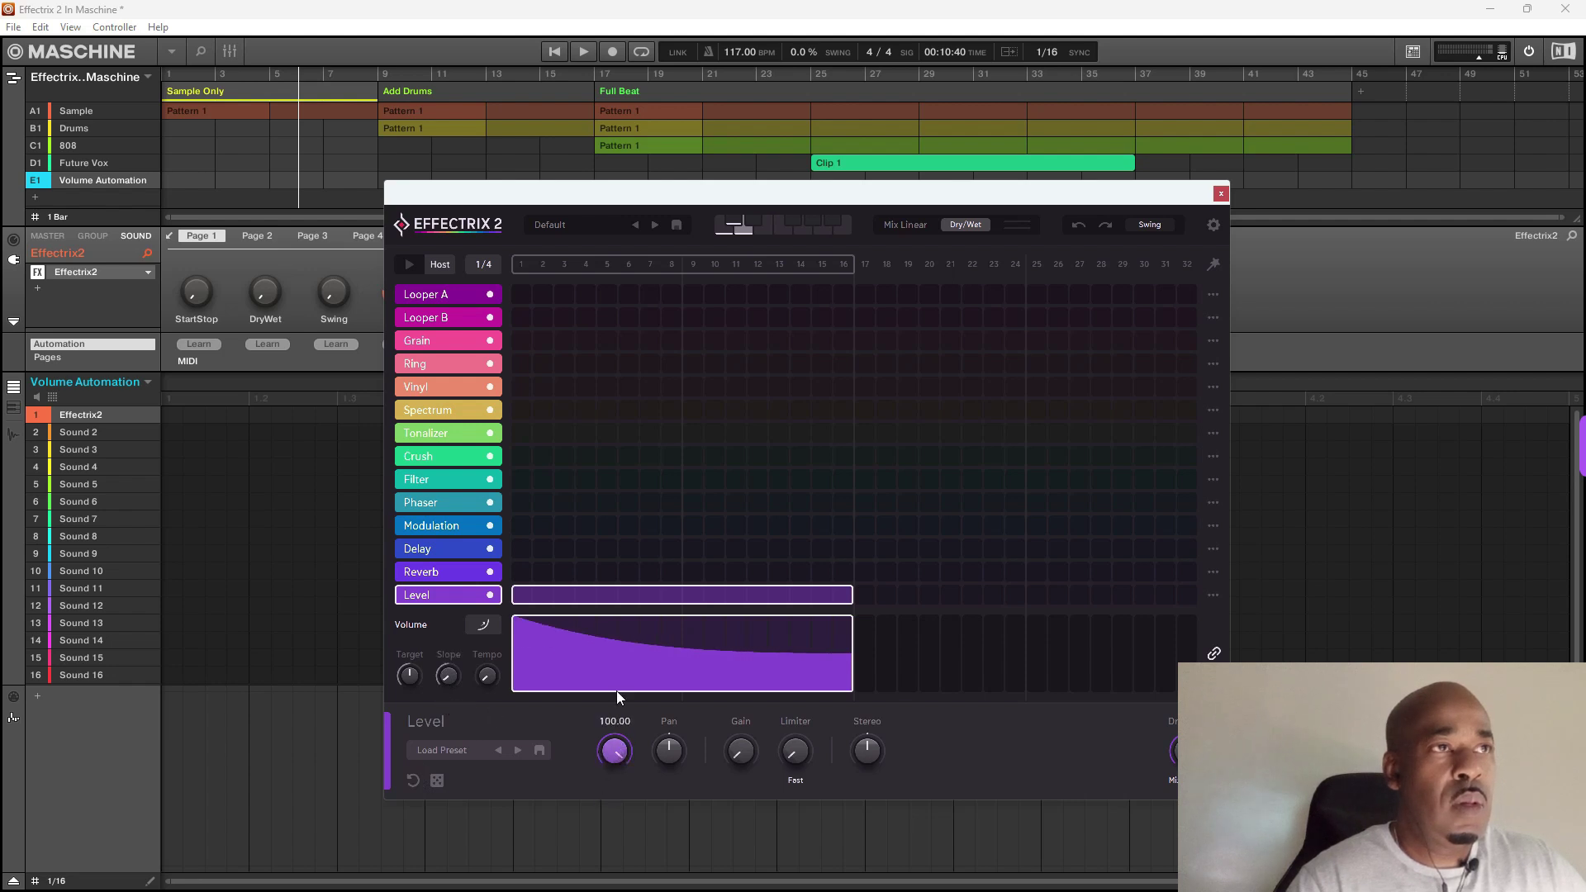
drag(406, 677, 375, 770)
drag(452, 653, 459, 609)
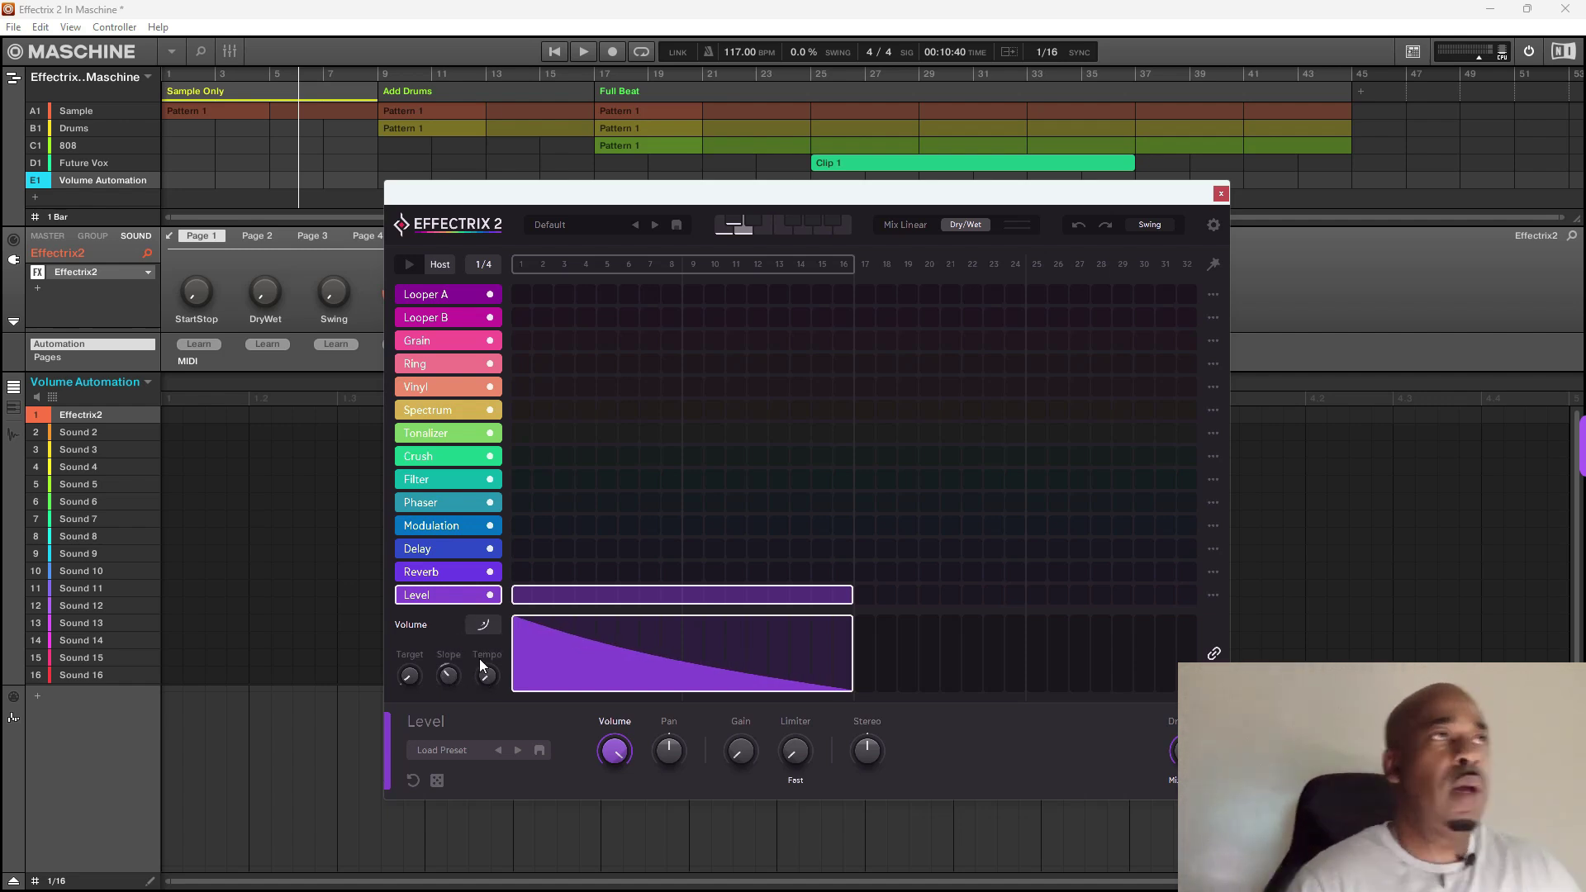
- Add a pattern to the Volume Automation group in the Sample Only section and move the Effectrix 2 window out of the way
drag(575, 197, 784, 174)
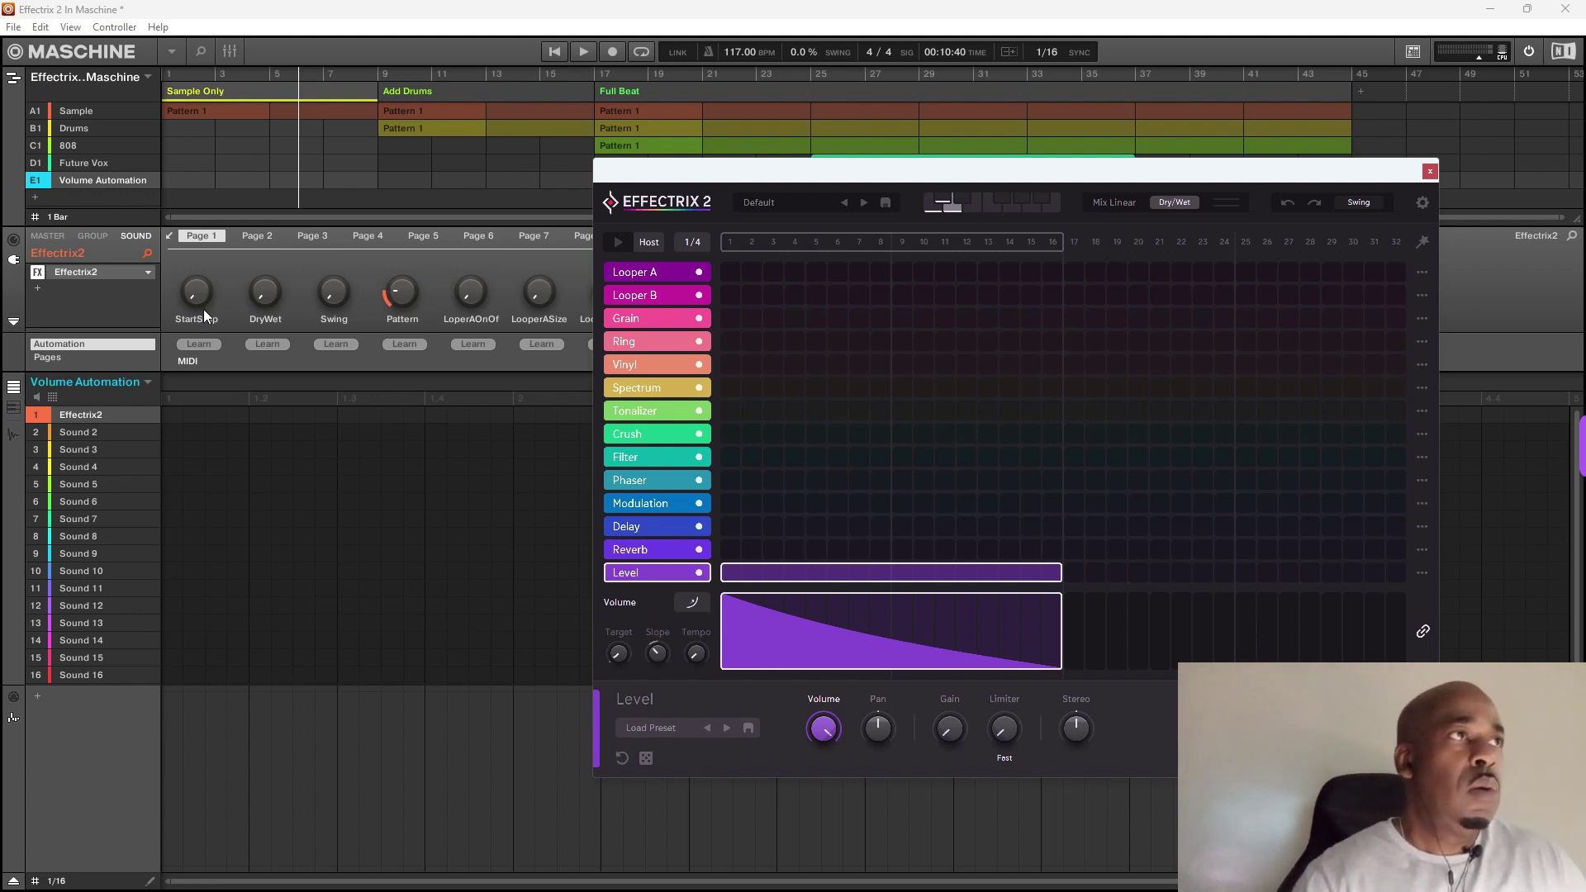
drag(689, 180, 519, 275)
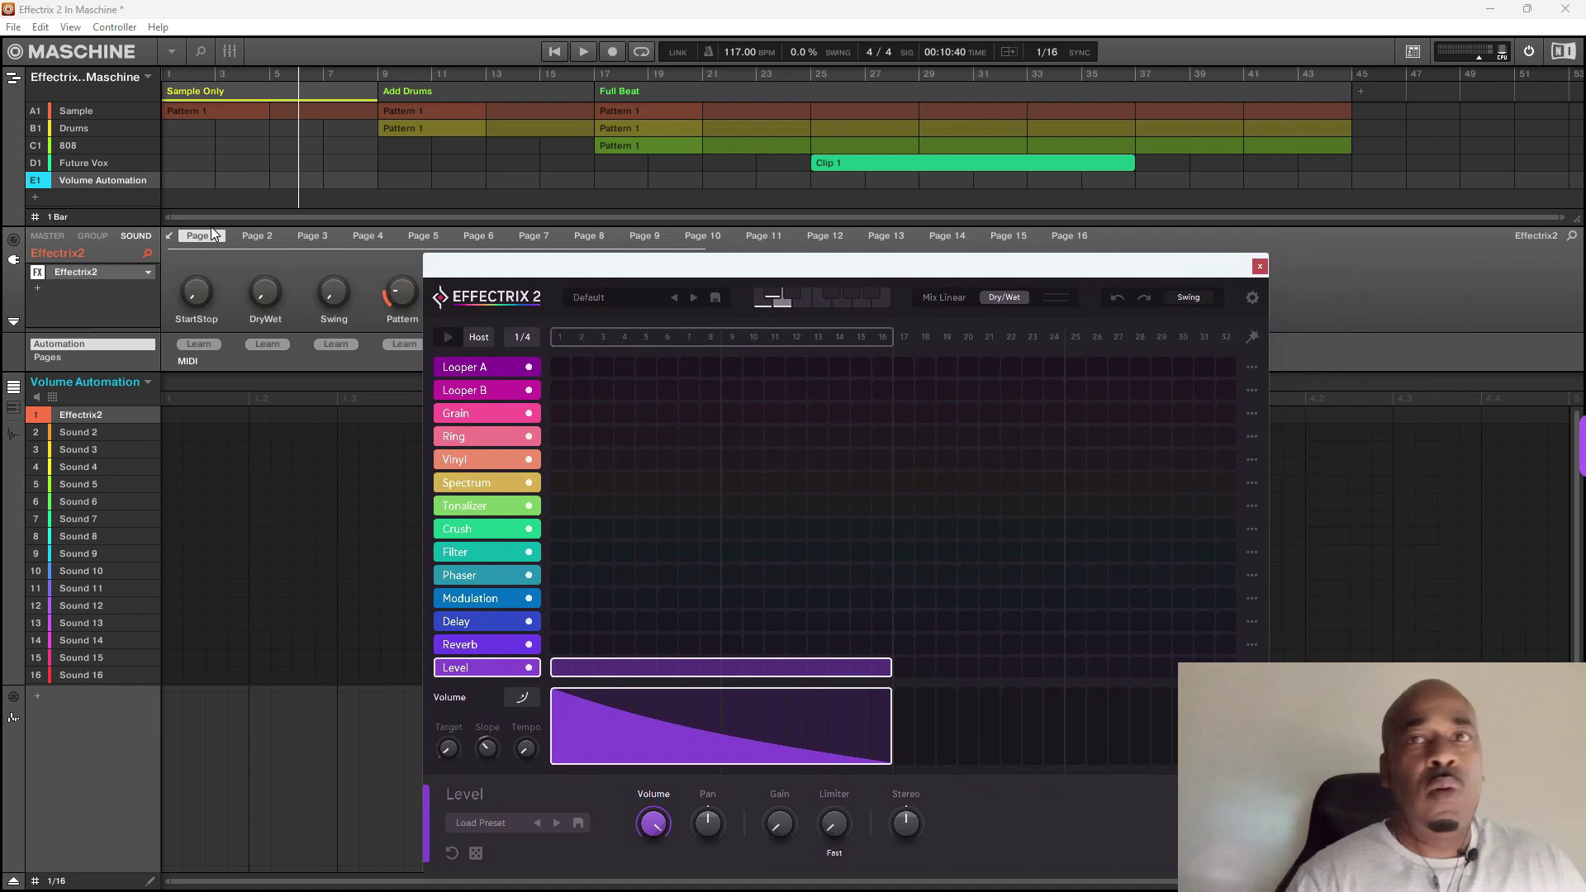
click(171, 180)
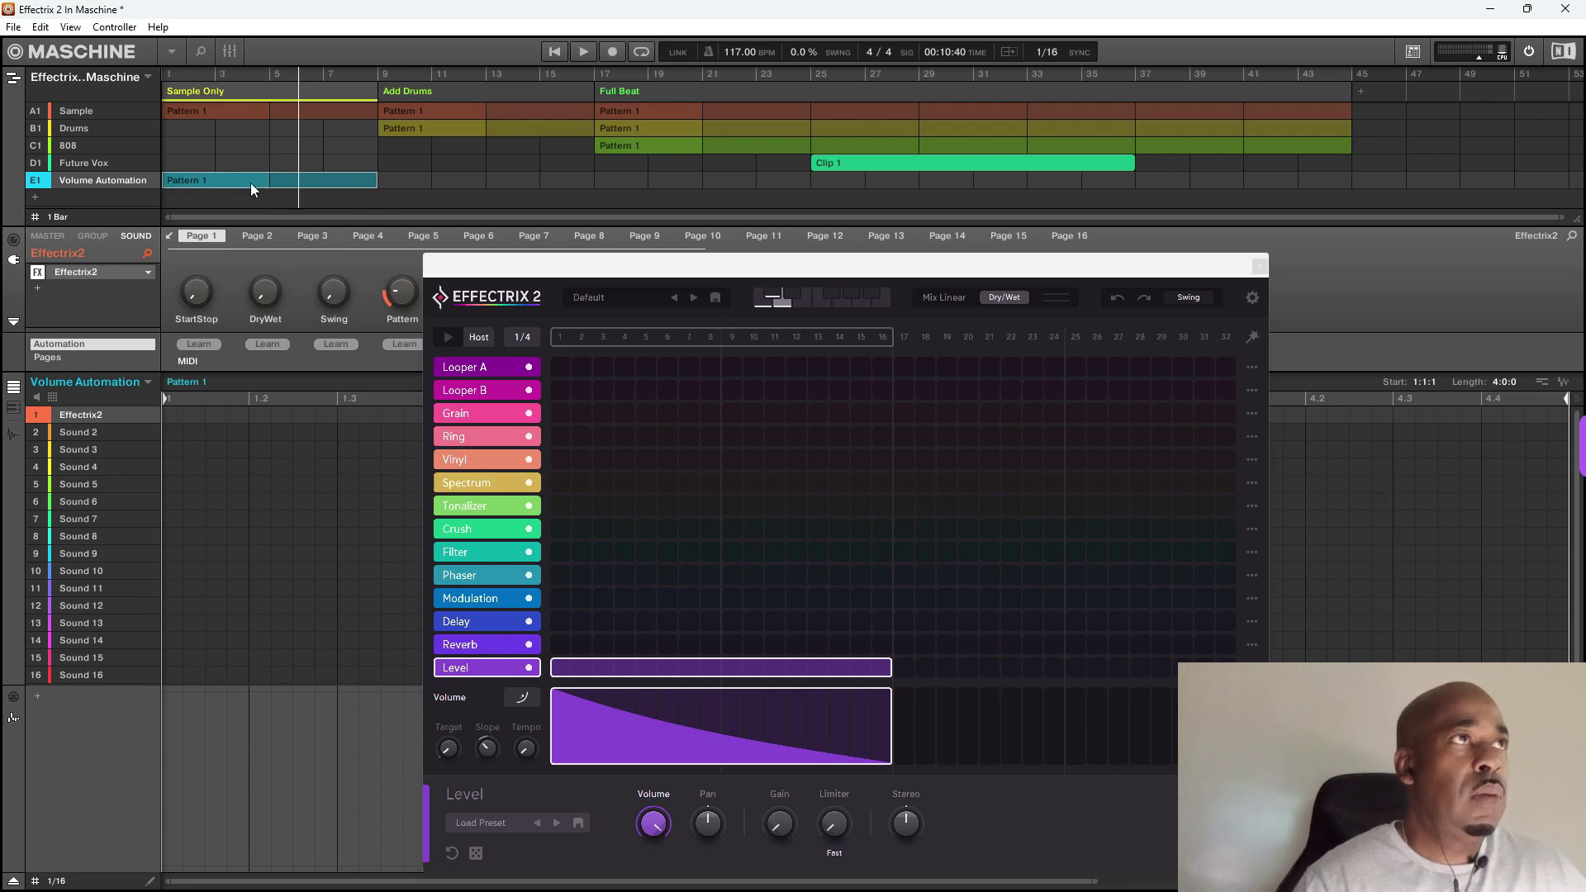
drag(583, 268, 453, 888)
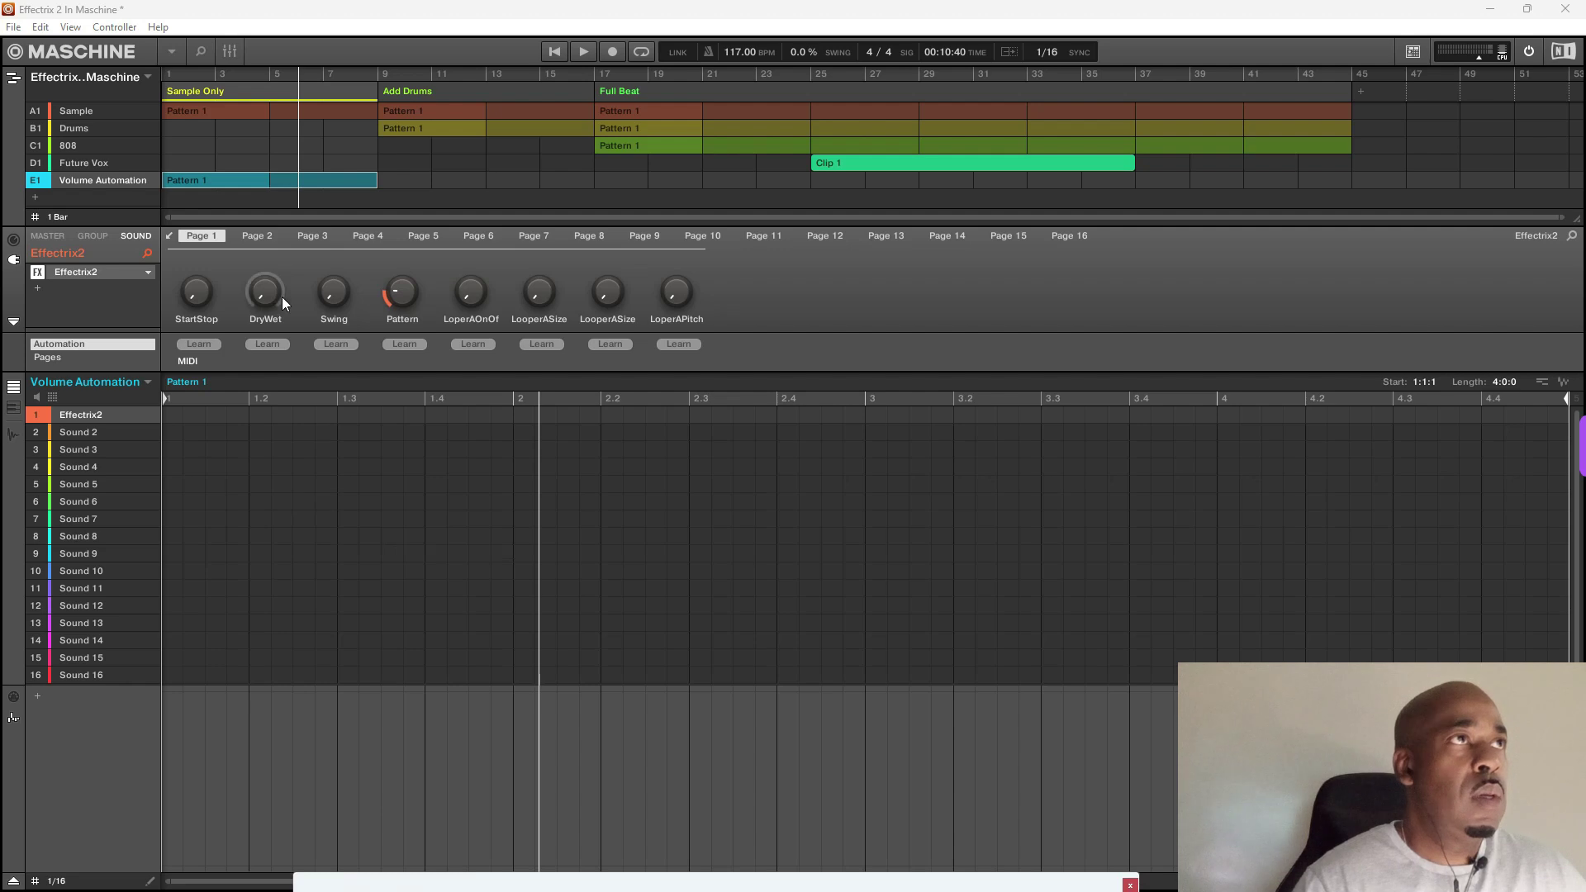
- Remove the Volume Automation group's pattern from the Sample Only section
right_click(257, 177)
mouse_move(327, 205)
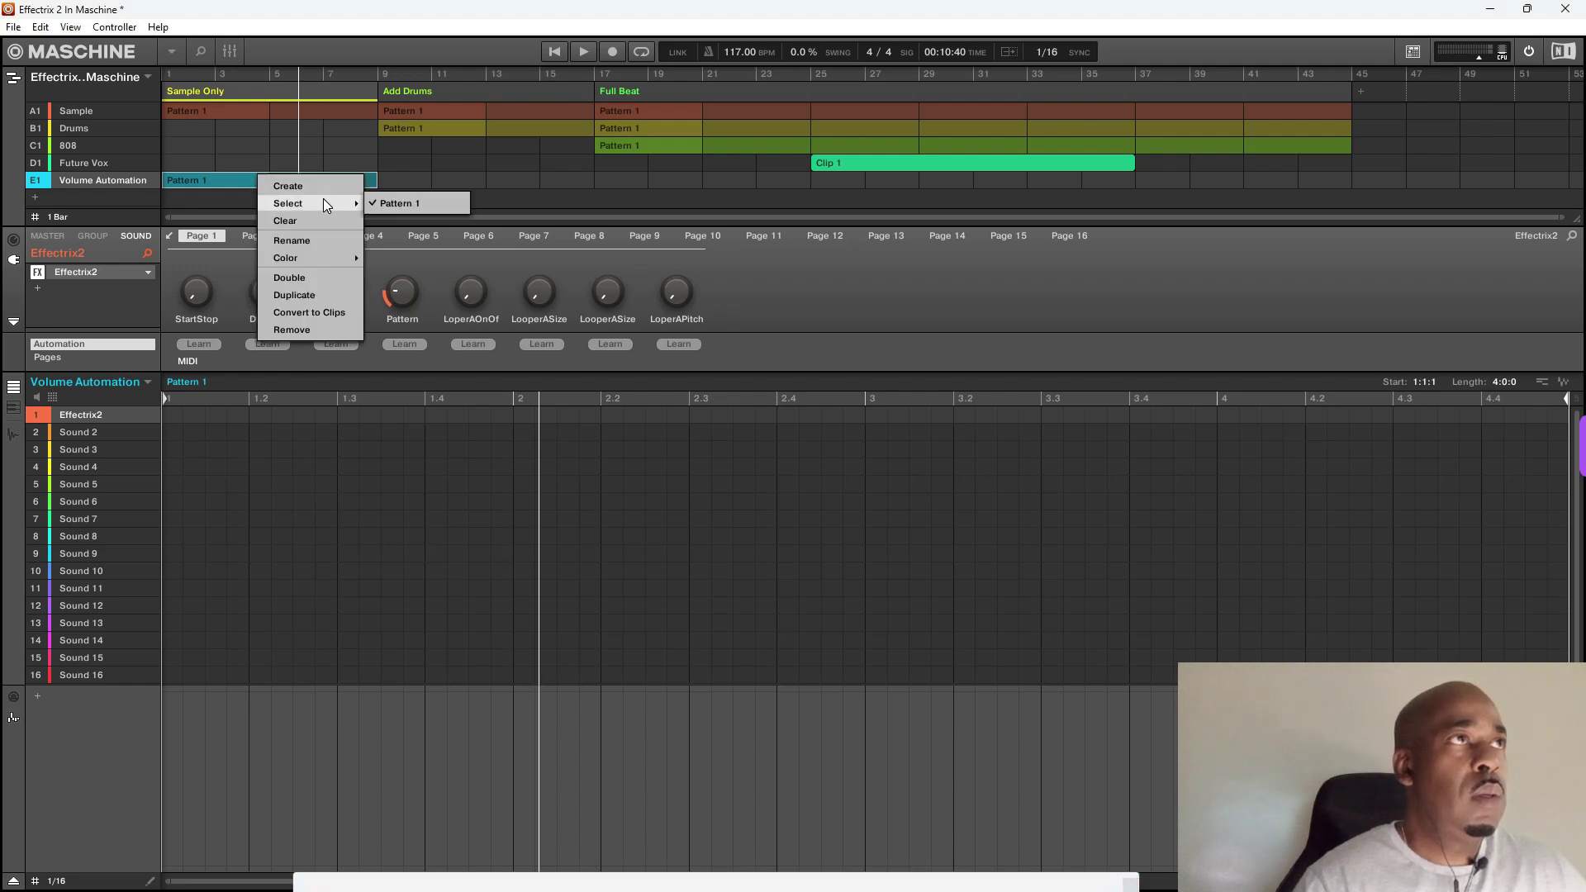
mouse_move(311, 262)
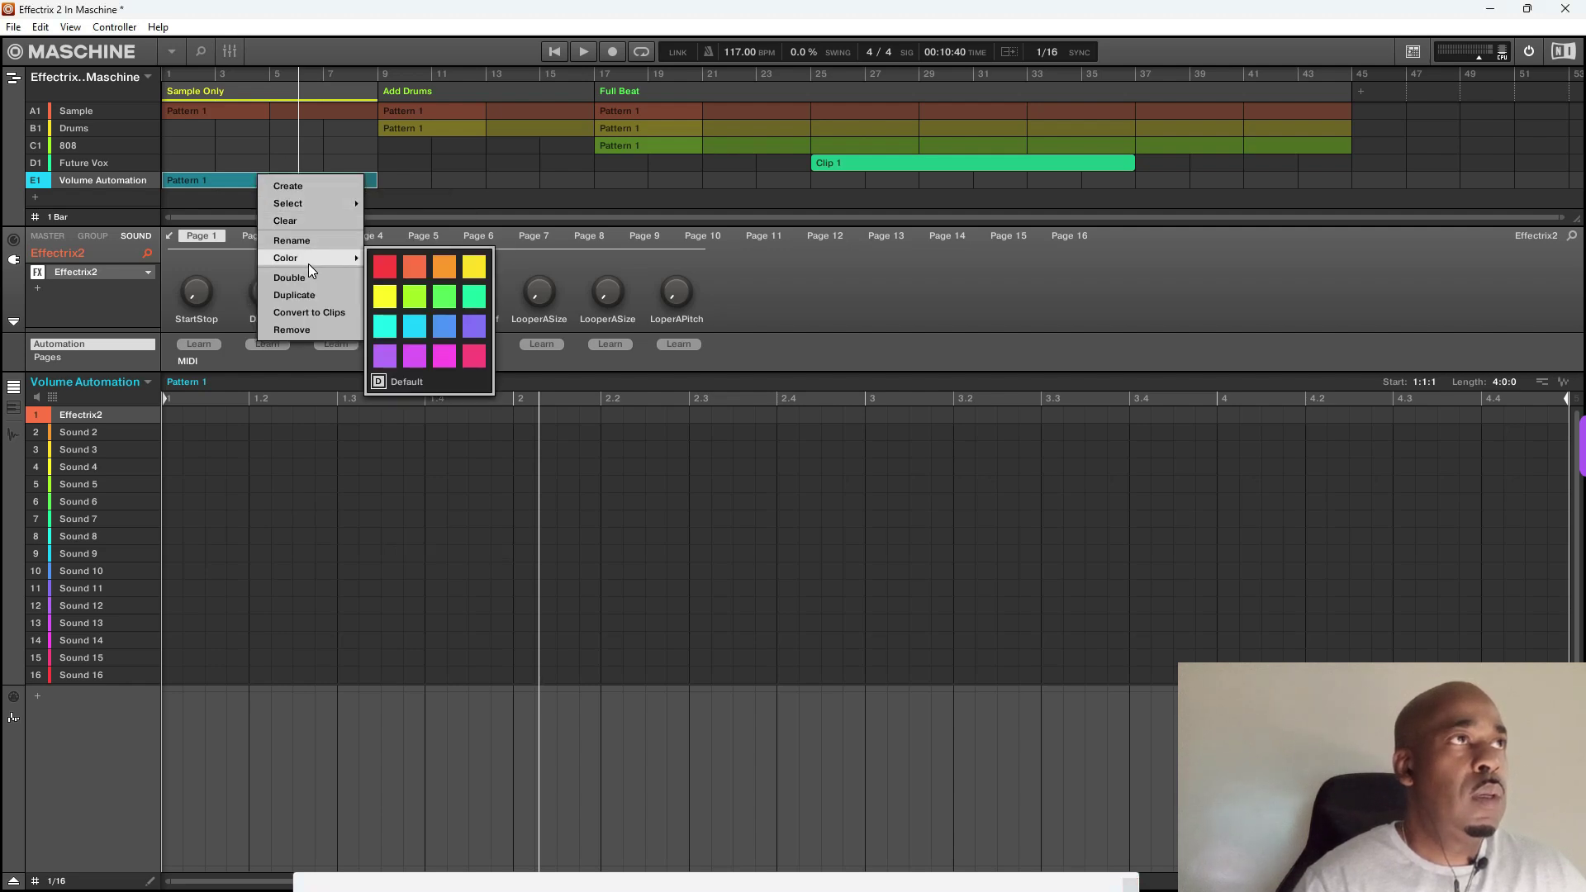
click(309, 332)
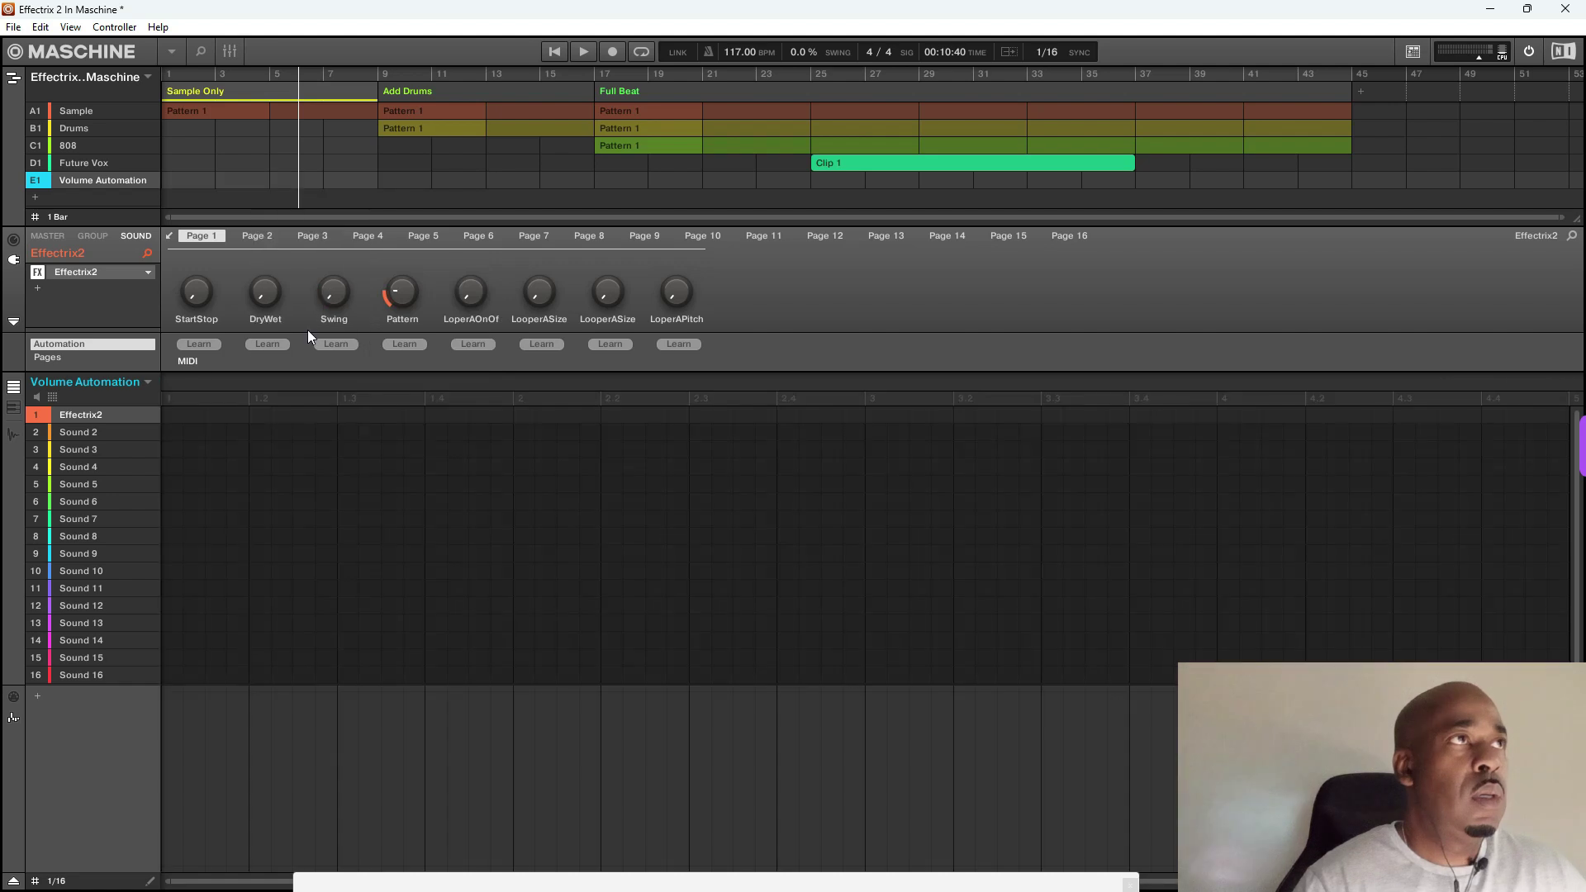
- Create a clip in the Volume Automation group spanning the whole song, from bar 1 to bar 45
click(179, 176)
mouse_move(228, 203)
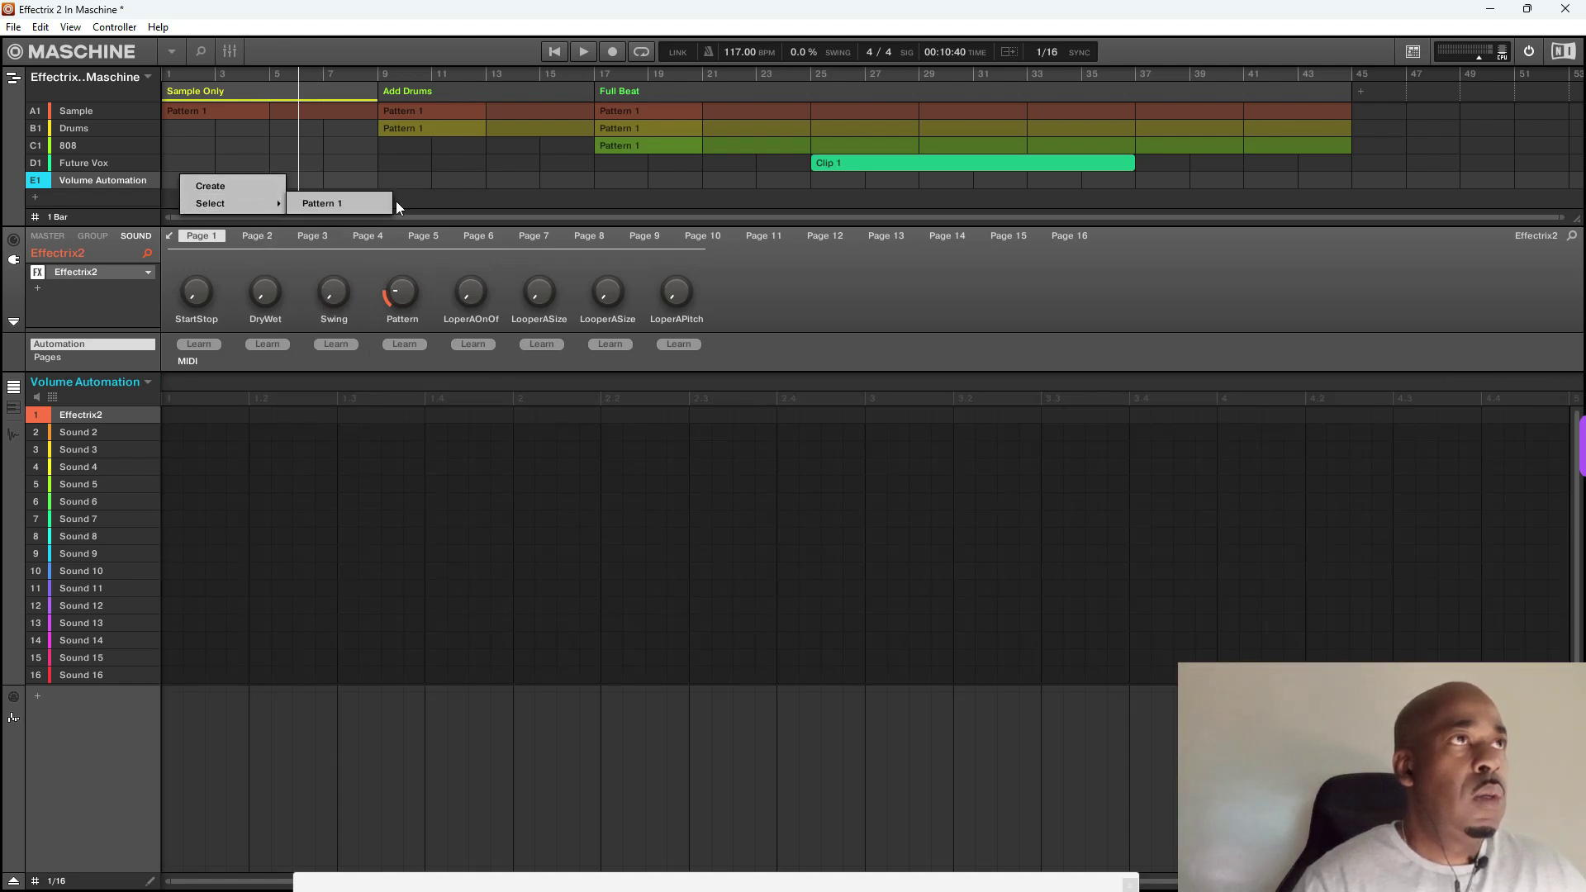
click(440, 189)
drag(389, 180, 567, 181)
drag(378, 183, 163, 177)
drag(352, 178, 1377, 180)
drag(1367, 265, 1340, 270)
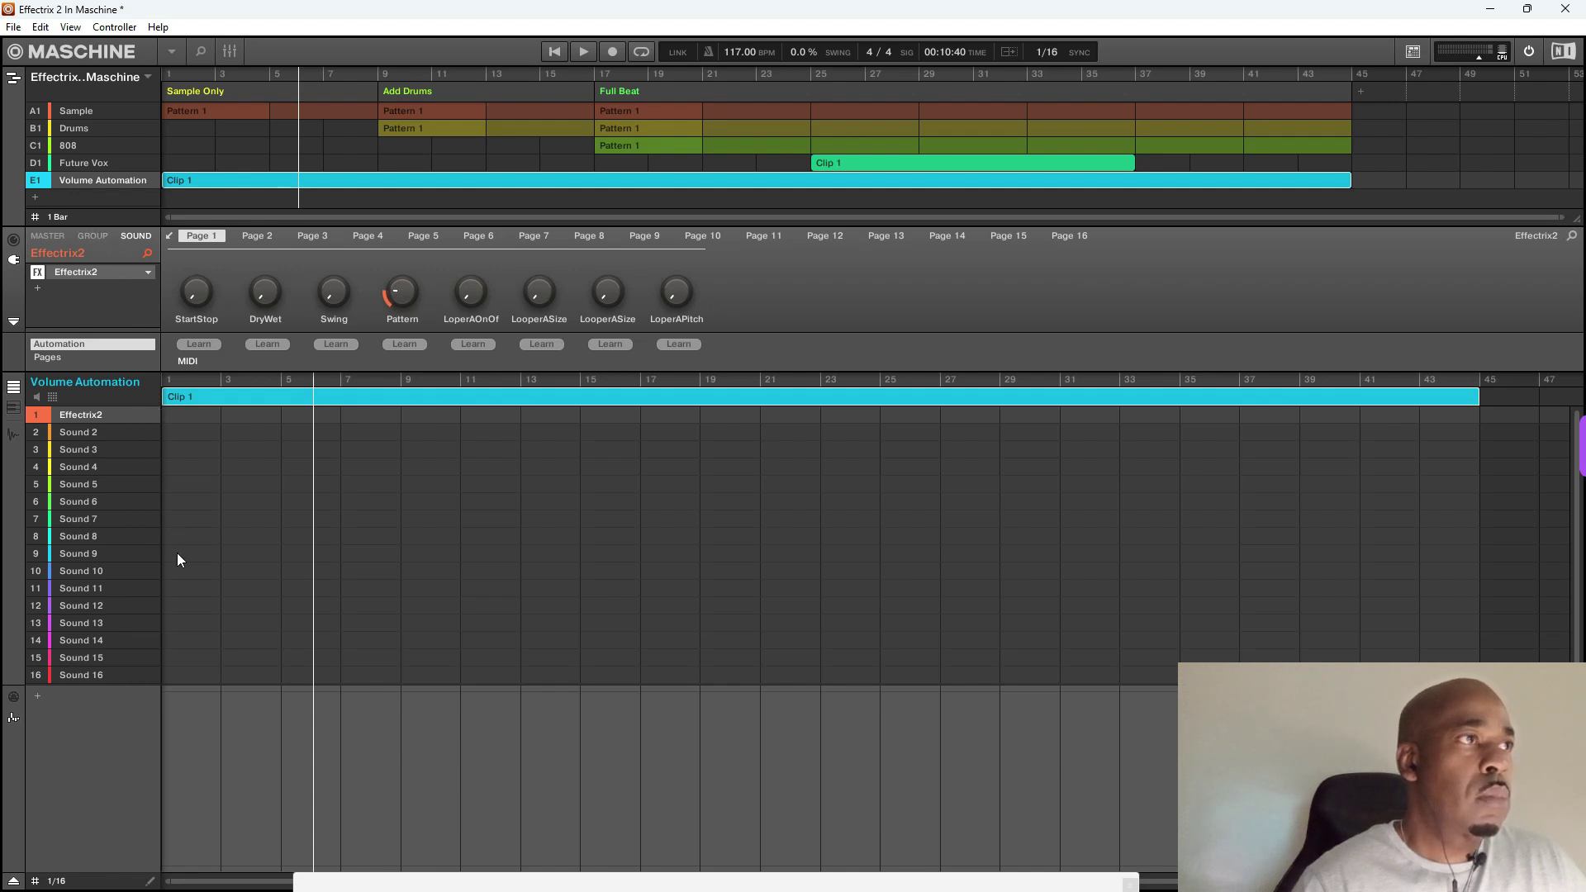
- Add an Effectrix2 StartStop automation lane to the Volume Automation clip and set the editor's step grid to 1 Bar
click(185, 304)
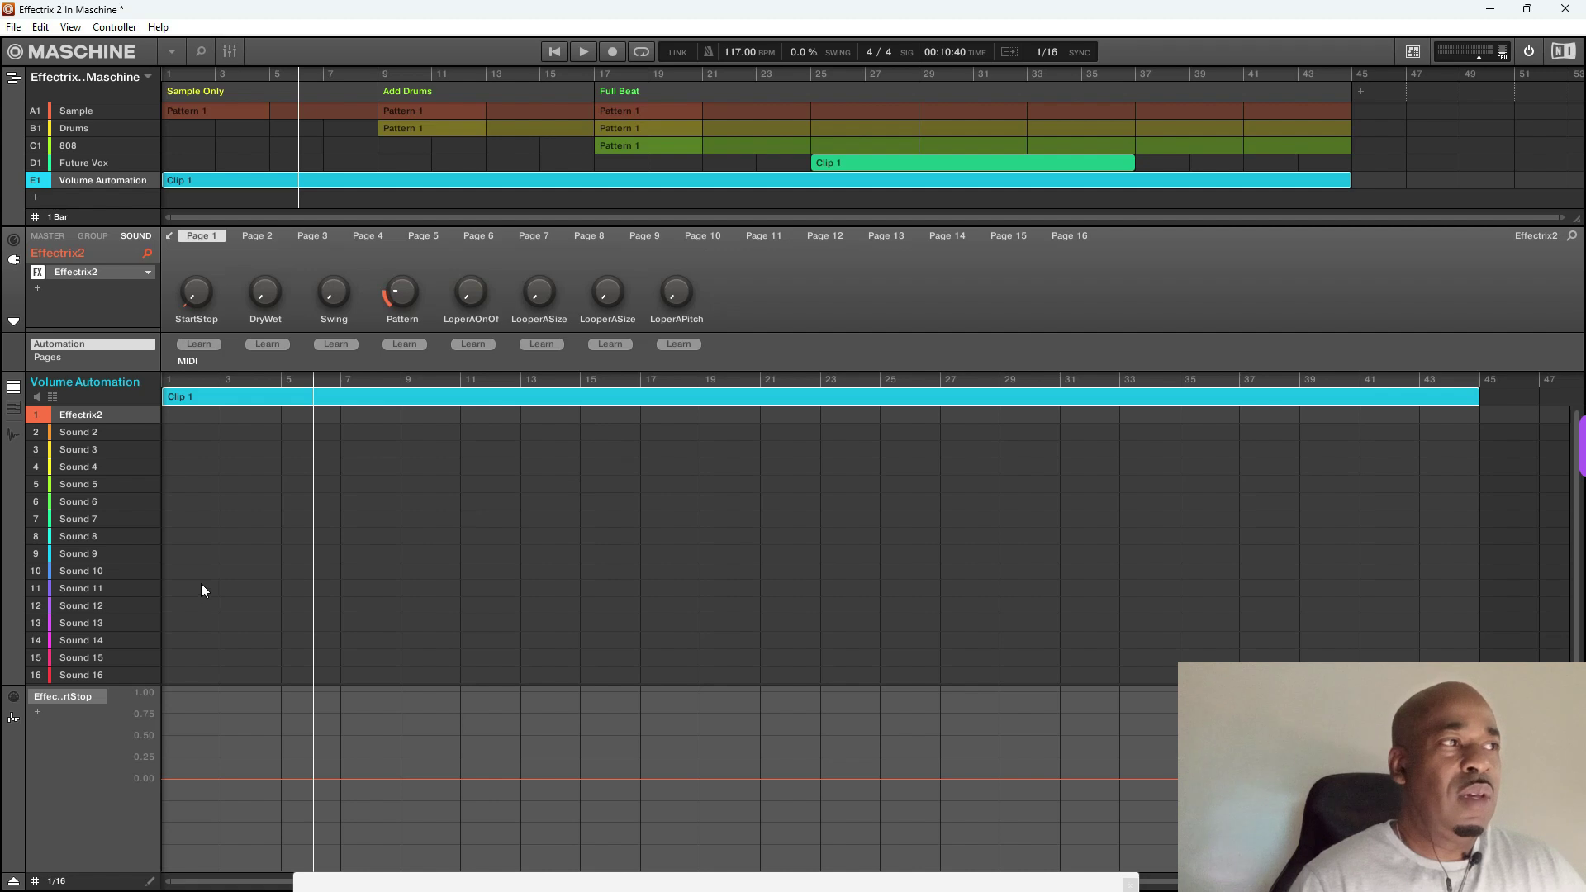
click(59, 881)
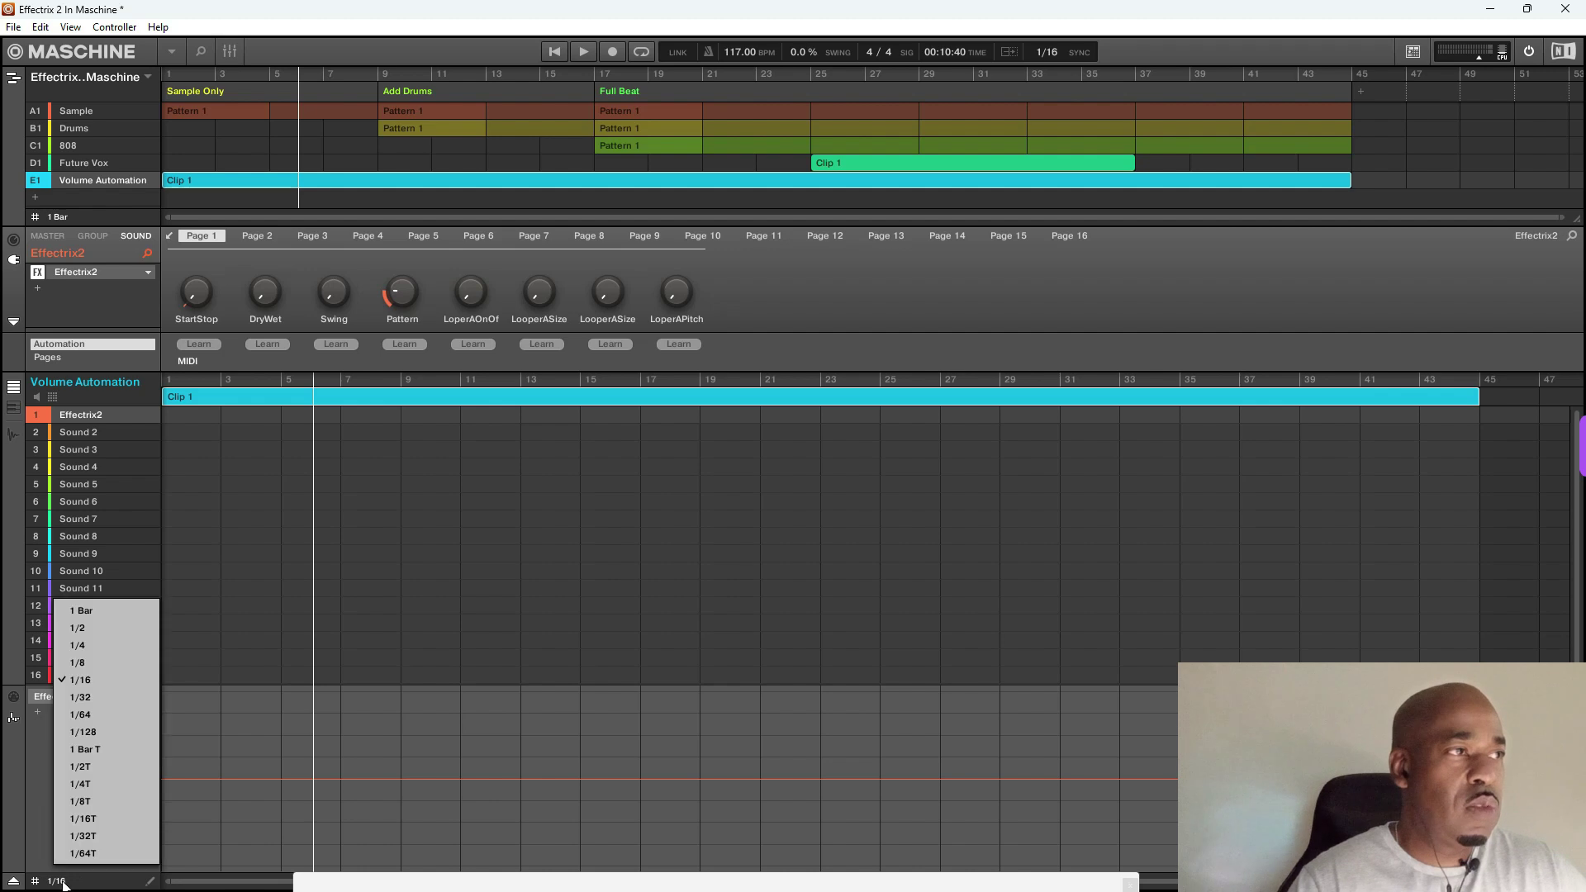
click(110, 615)
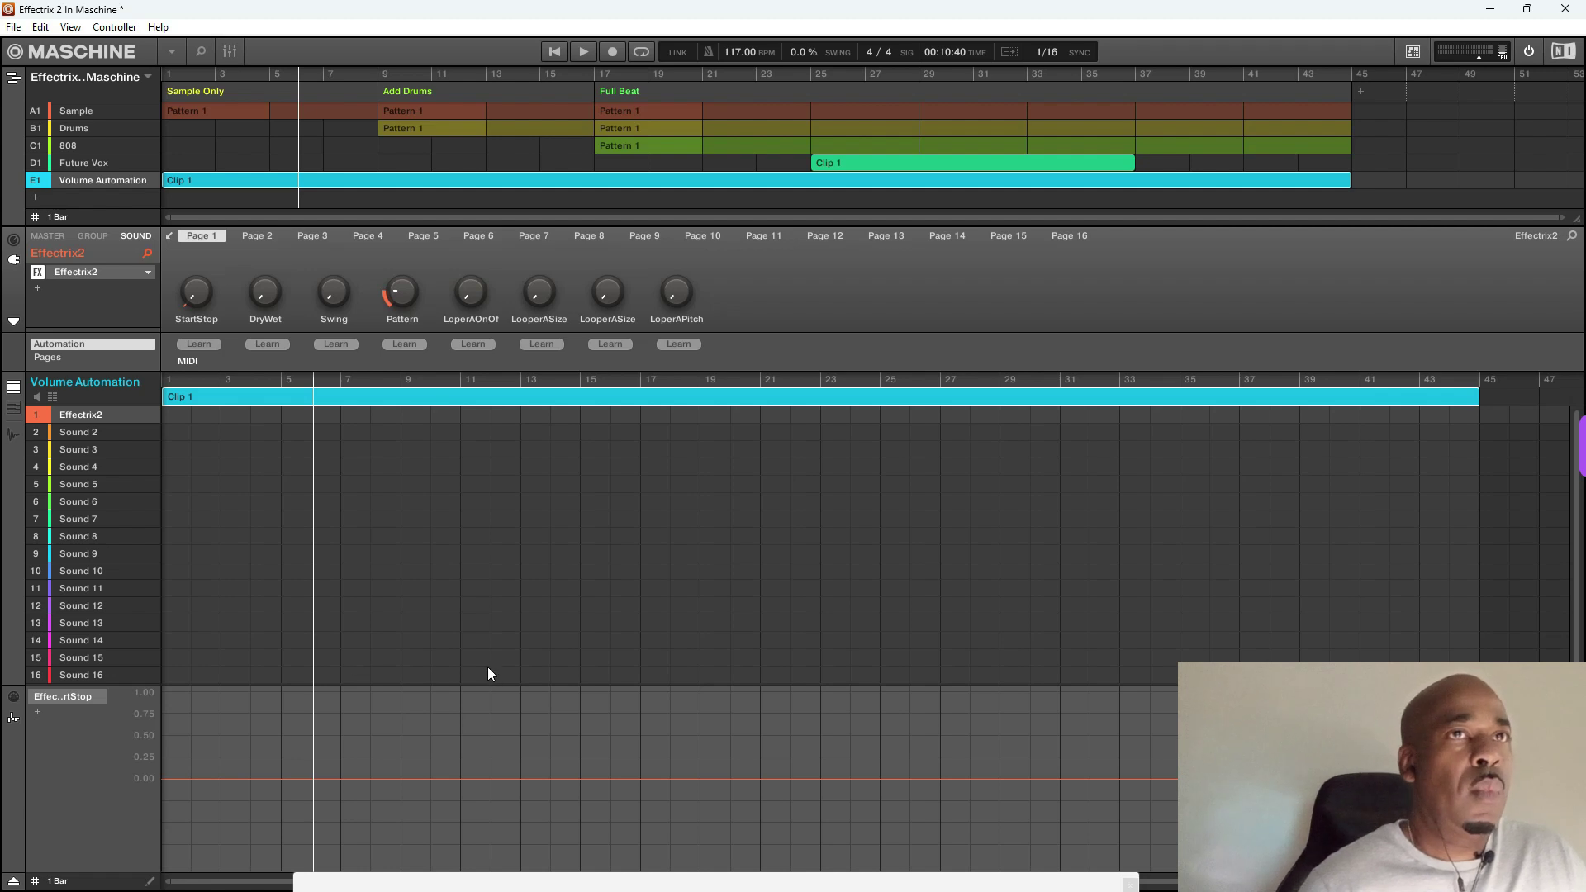
- Set the Effectrix2 StartStop automation to 1.00 across the Volume Automation clip and show the low notes in its piano roll
click(187, 687)
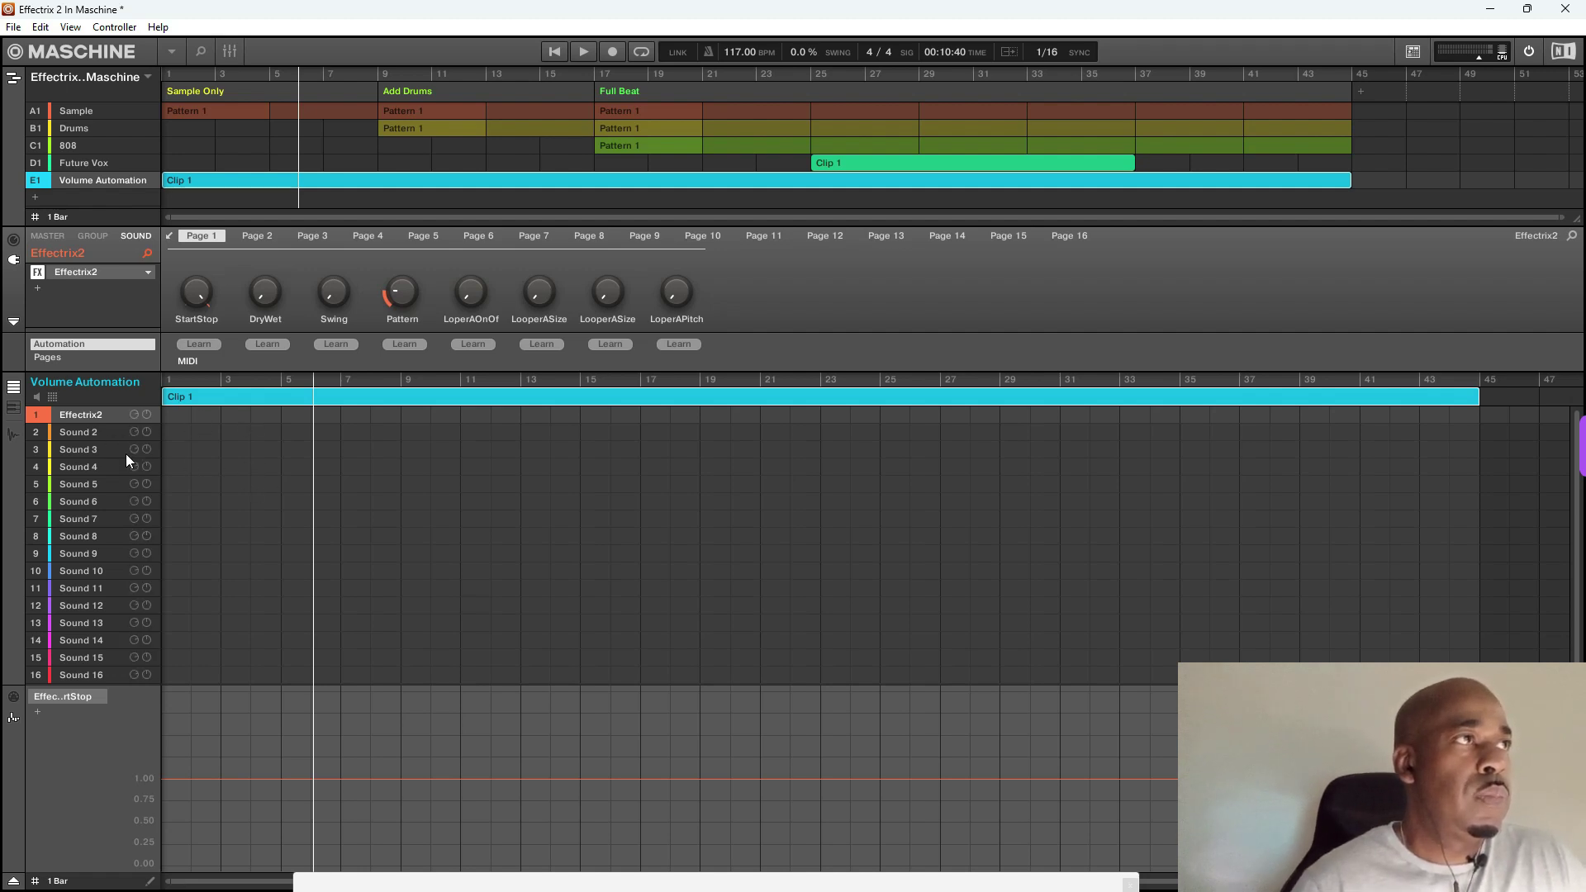
click(14, 408)
scroll(212, 645, down, 6)
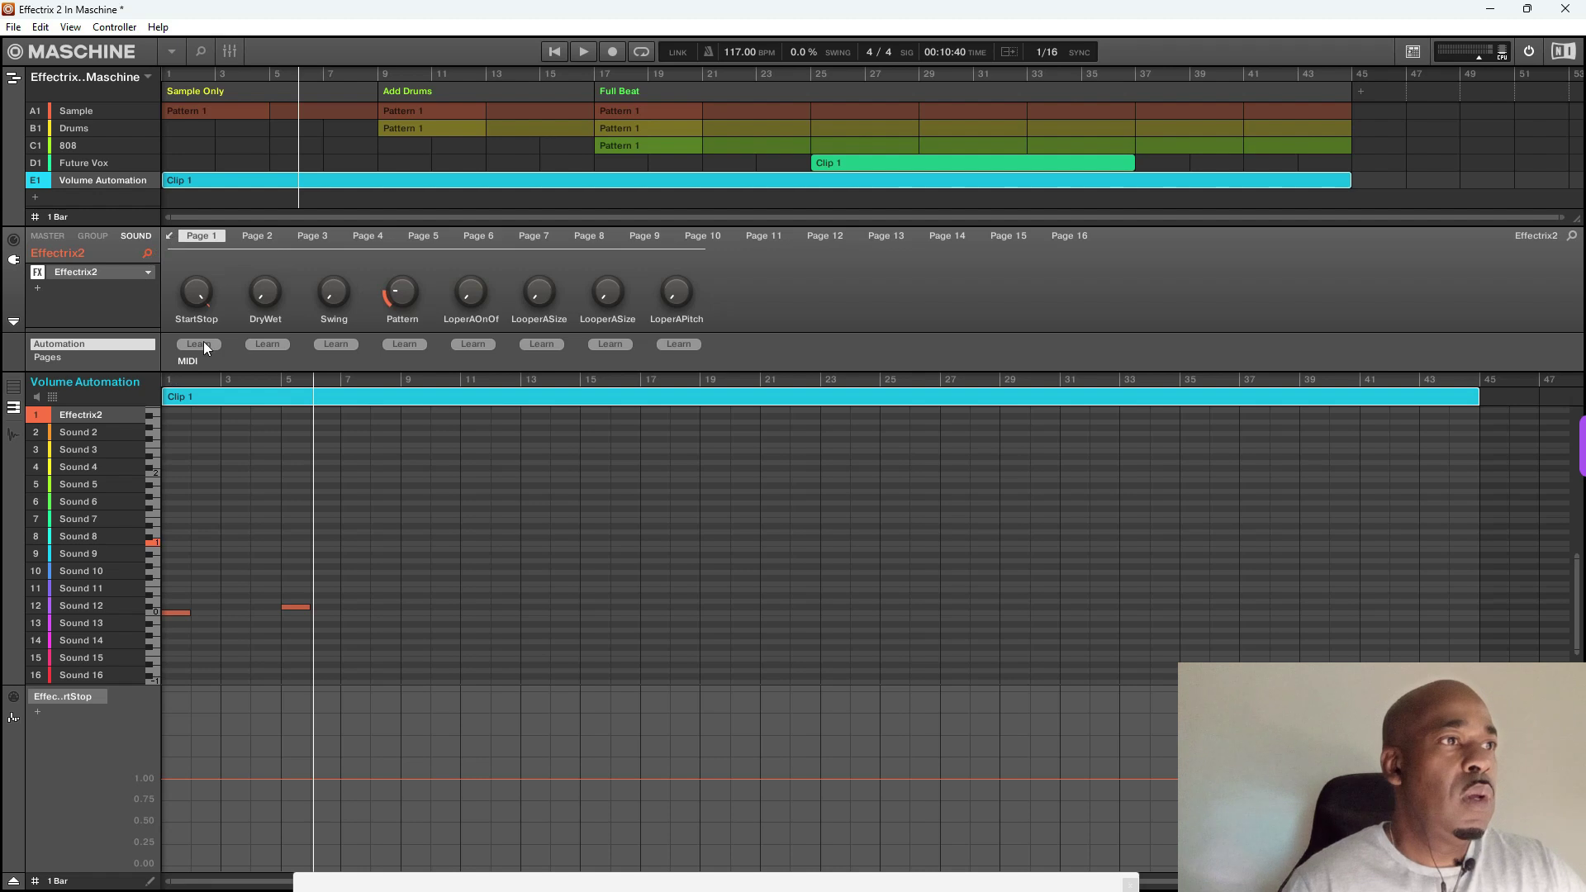
- Lengthen the Effectrix 2 fade-out pattern to 32 steps, extending both its Level block and loop range, and move the window off the piano roll
click(520, 882)
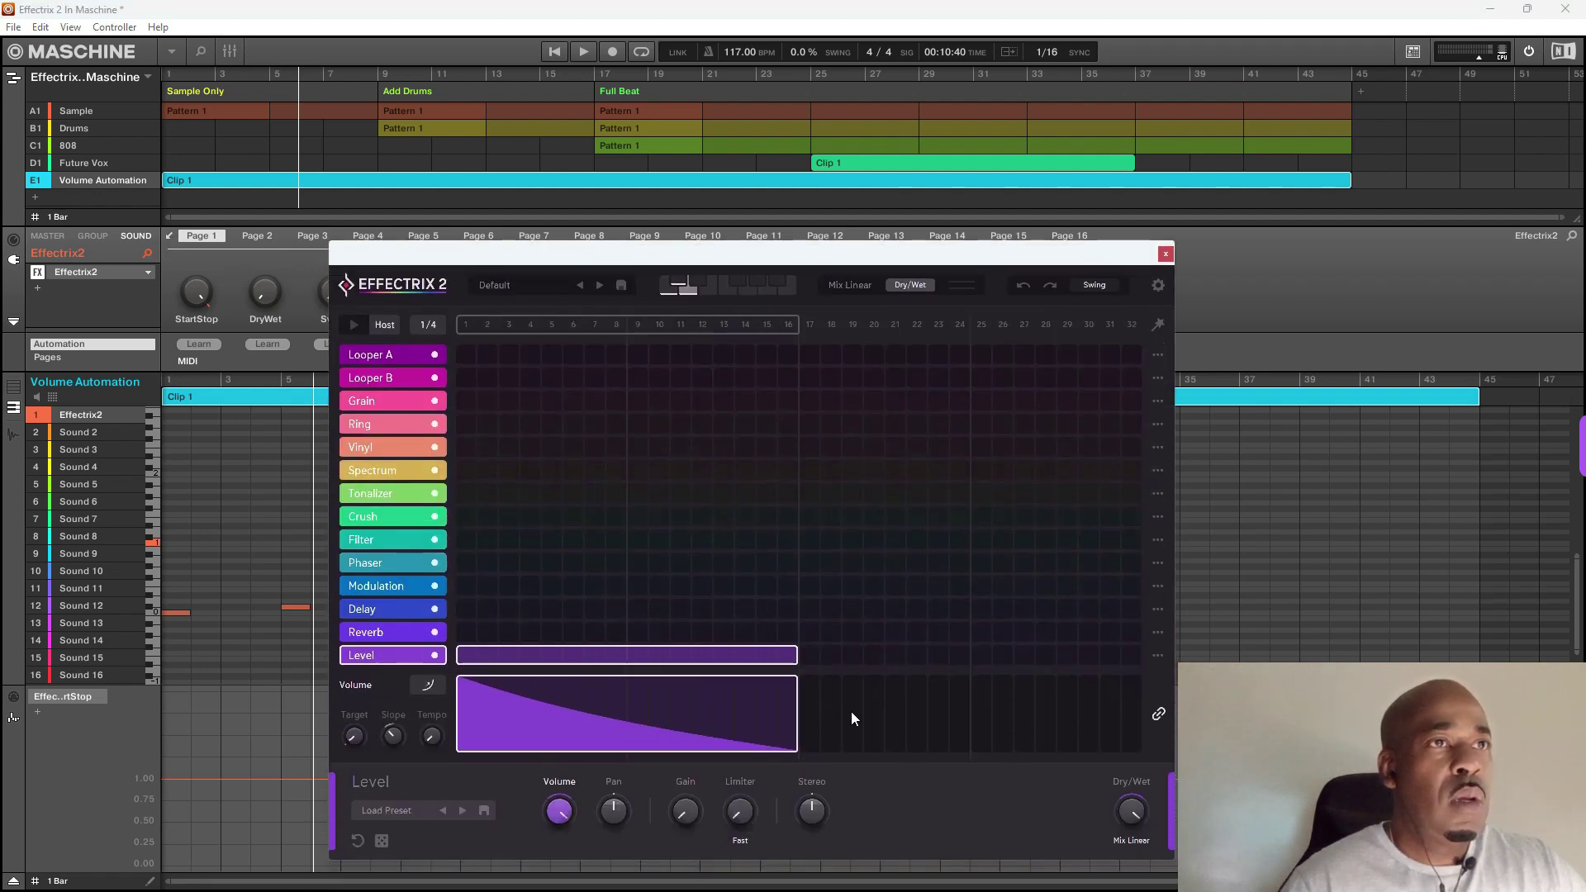
drag(796, 655, 1141, 665)
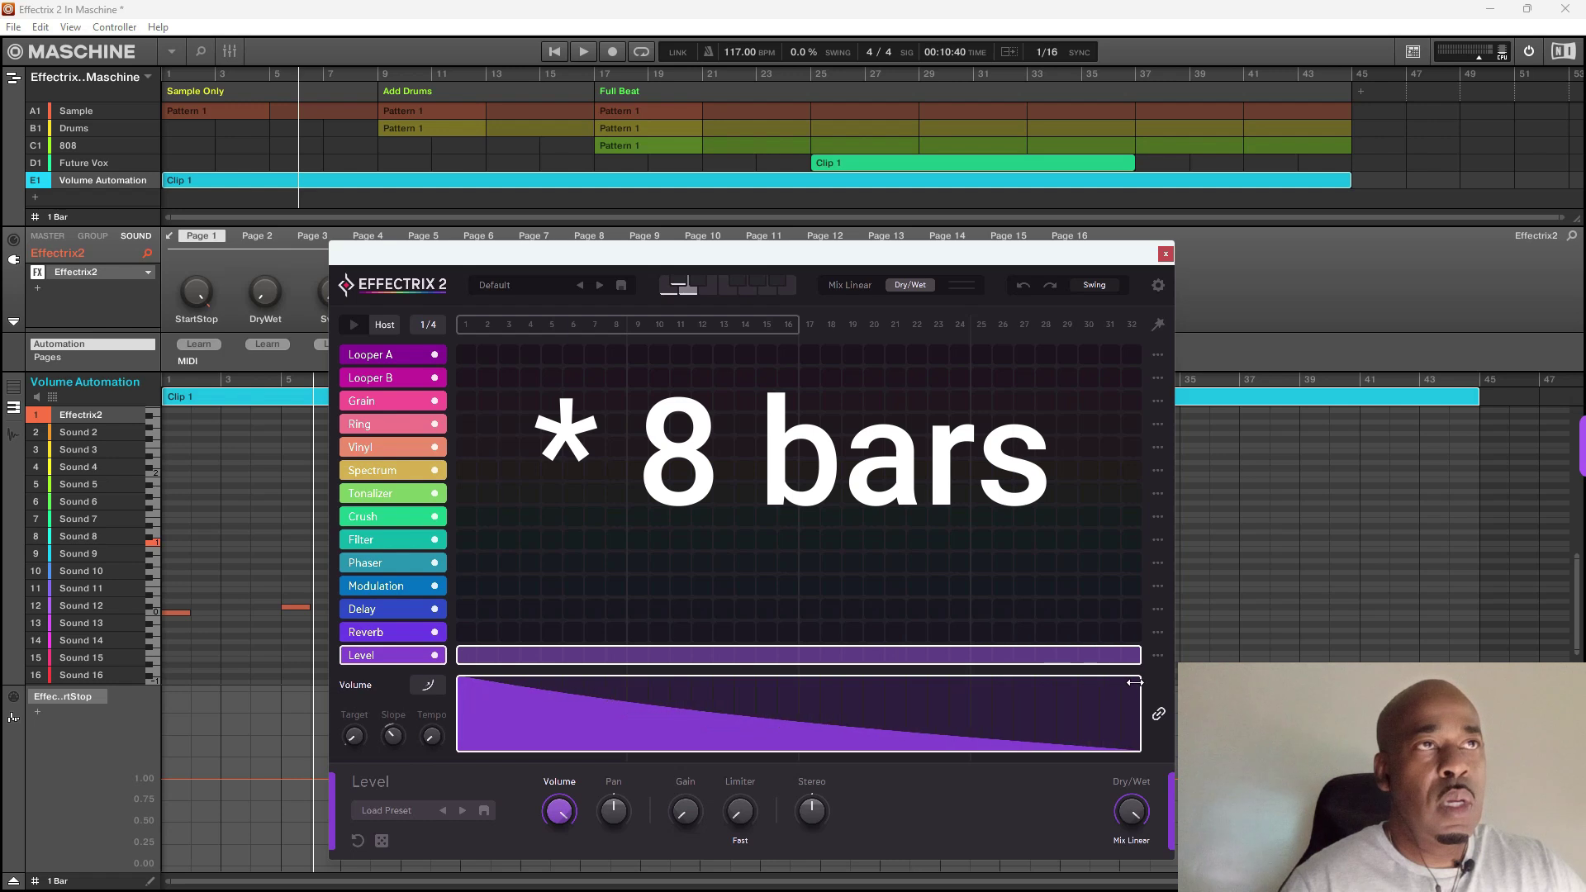
drag(797, 324, 1140, 324)
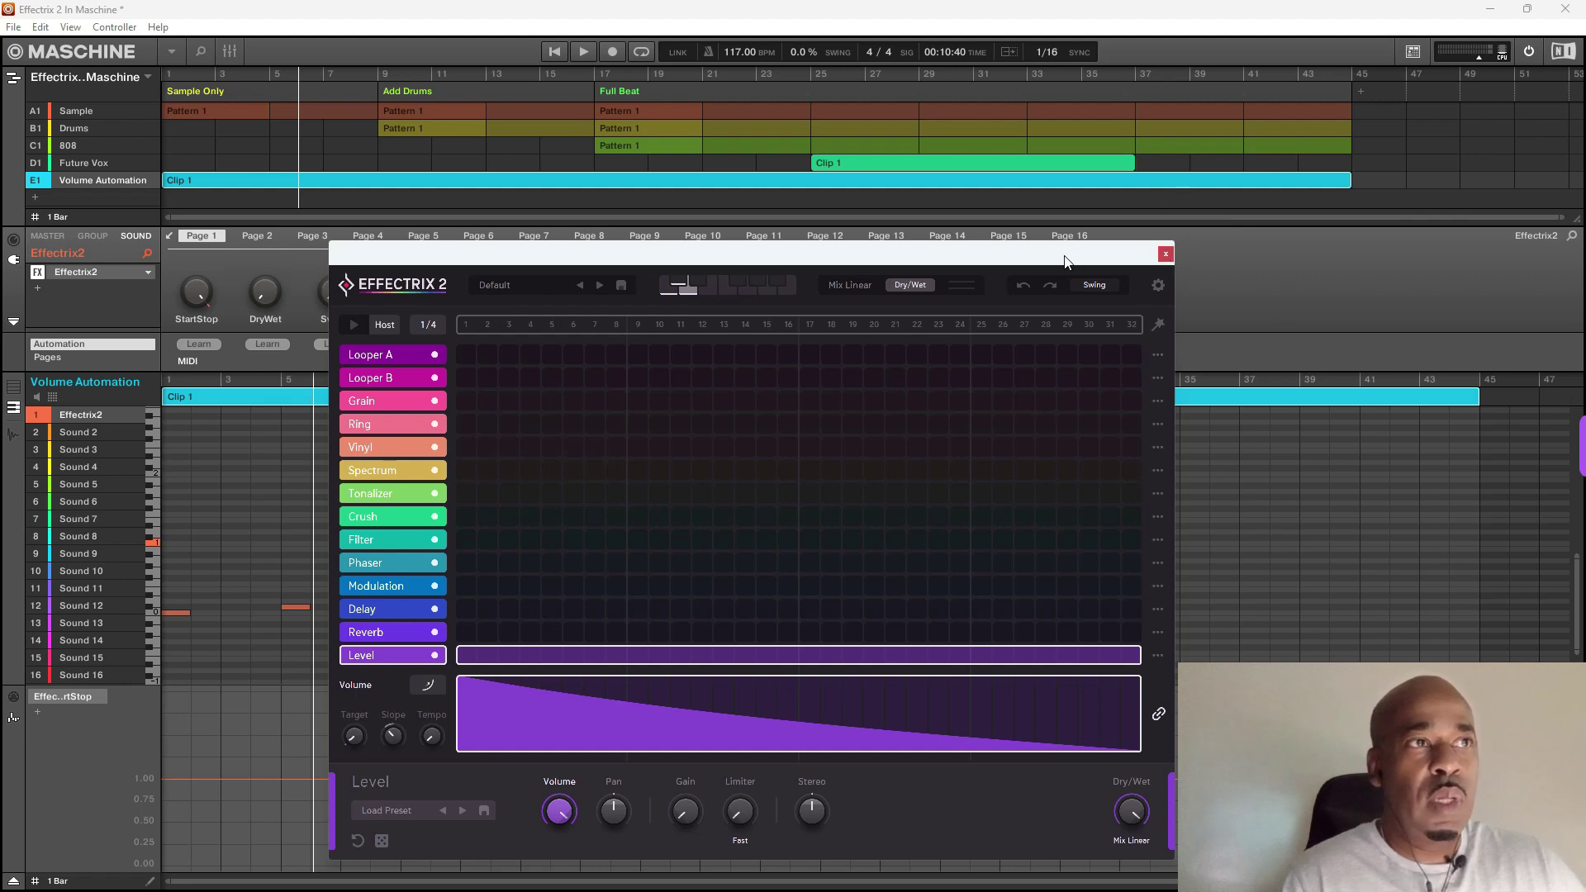
drag(1062, 259, 1135, 708)
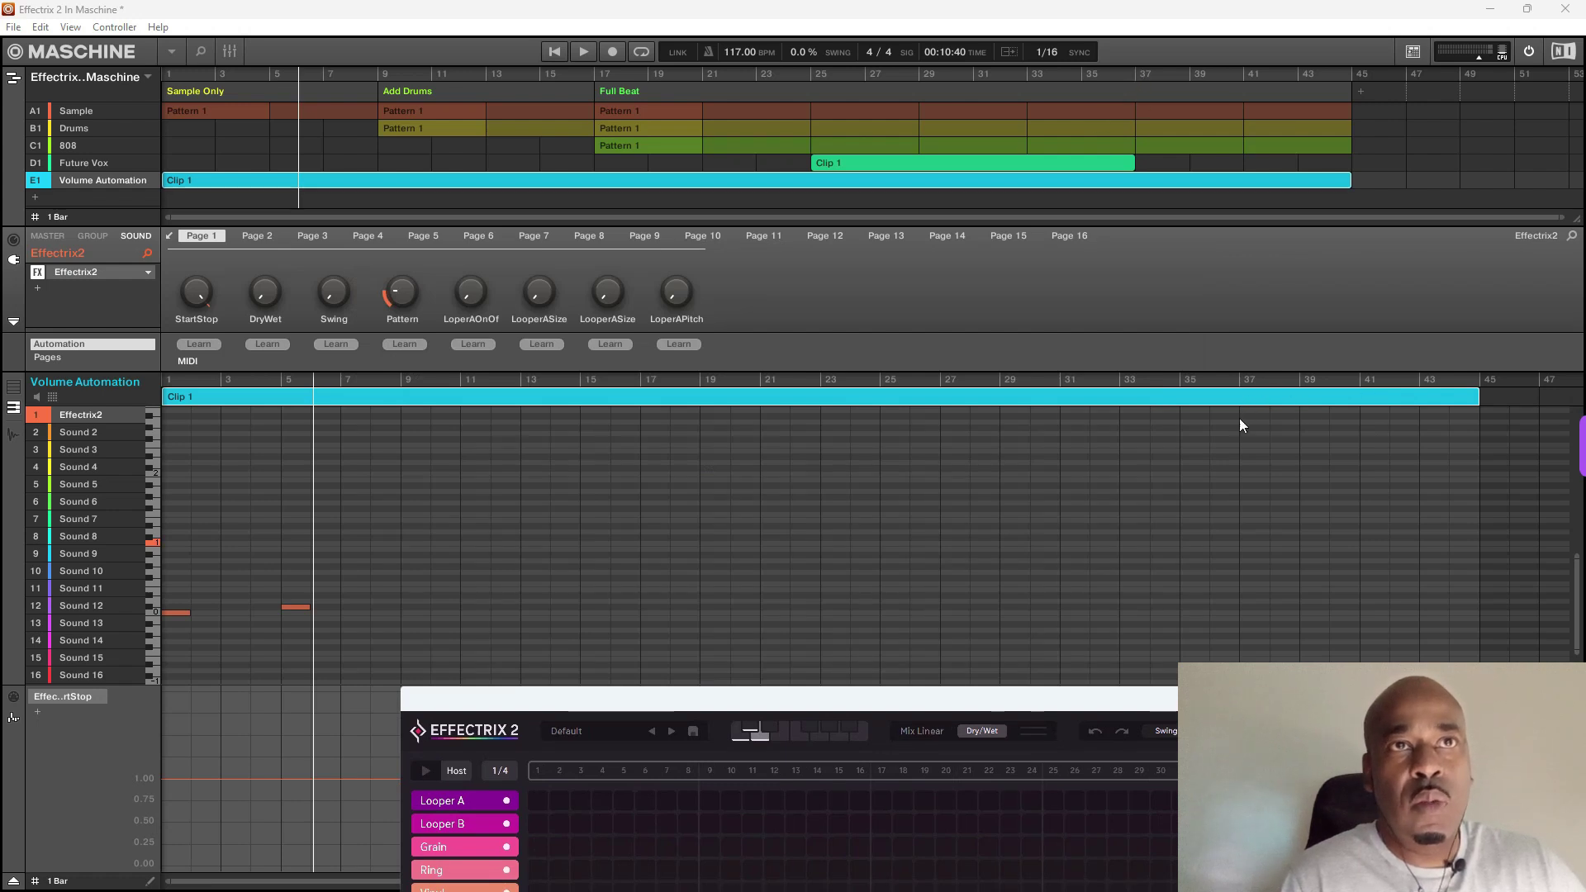
- Add a one-bar note at bar 37, a semitone above the bar 5 note, and bring the full Effectrix 2 window back into view
click(1246, 604)
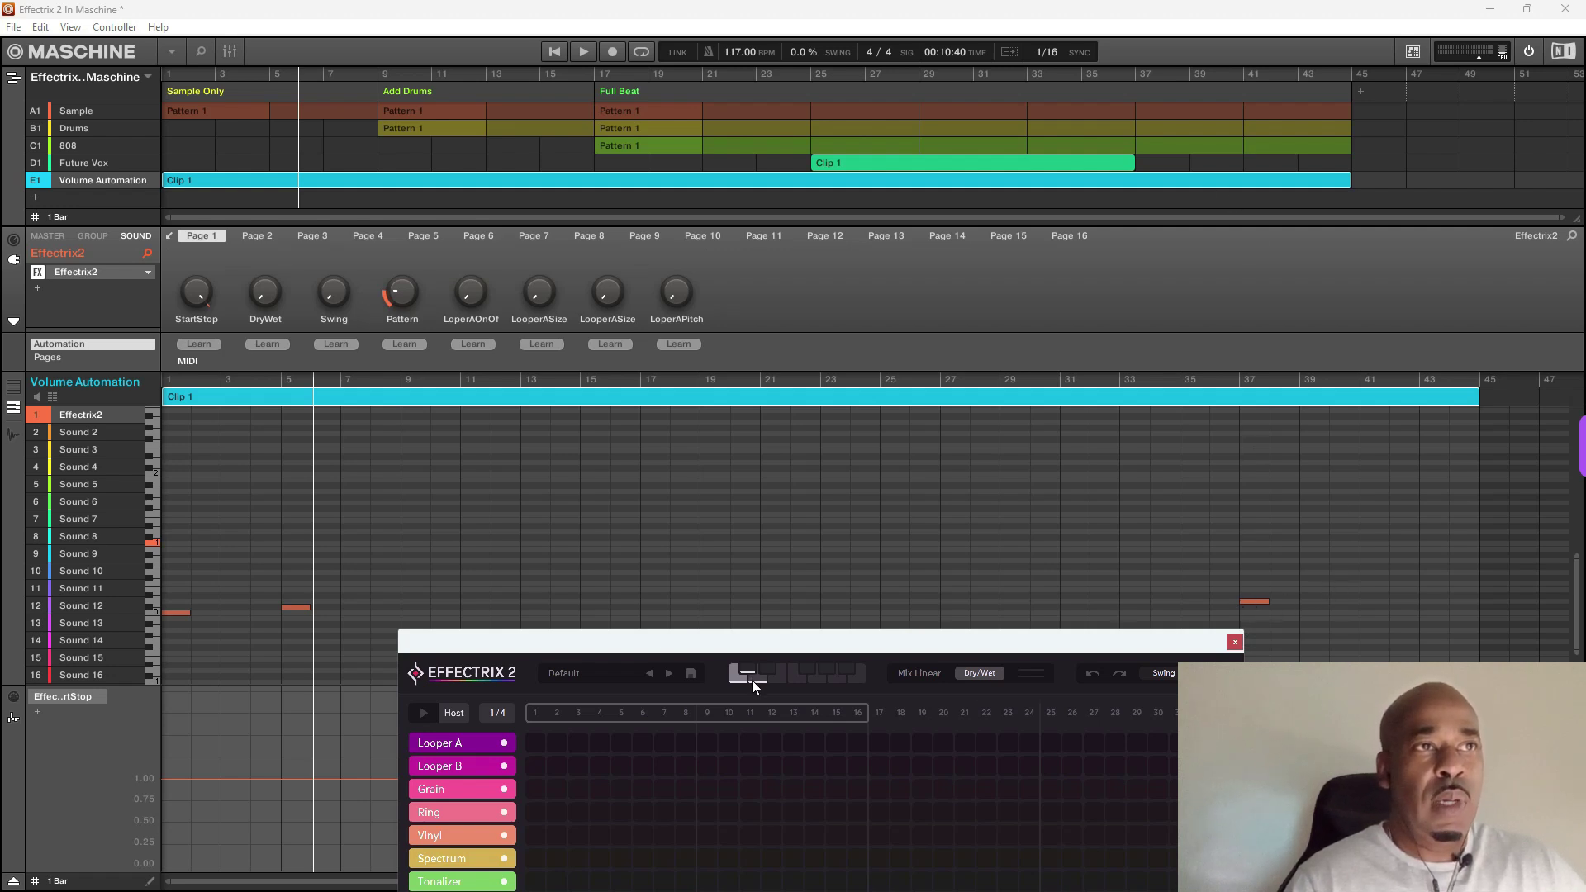
drag(764, 641, 700, 391)
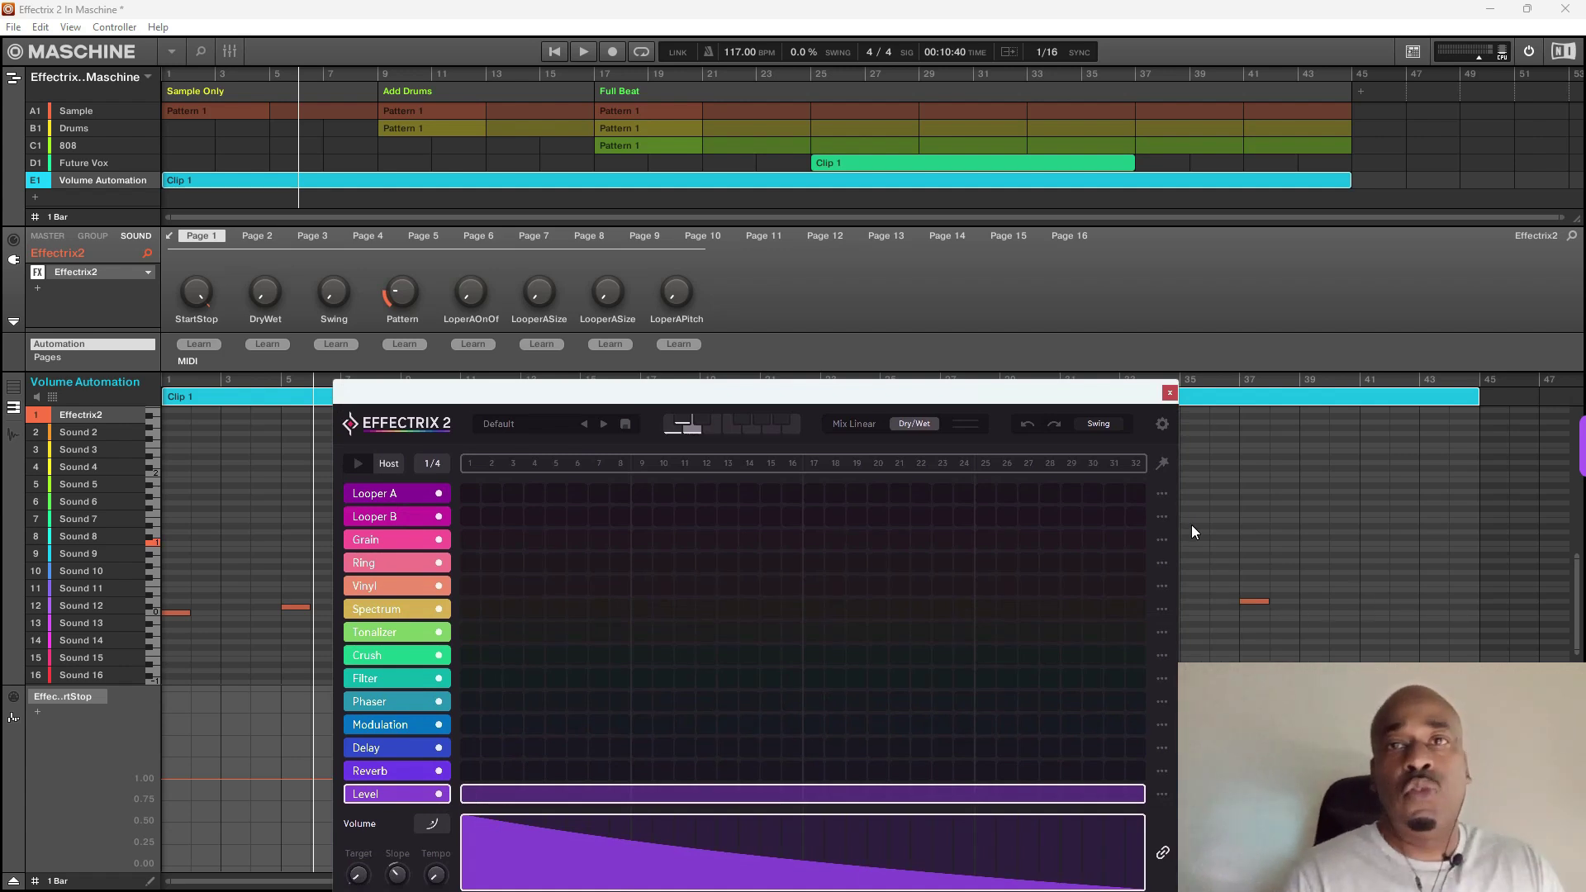
drag(709, 395, 740, 220)
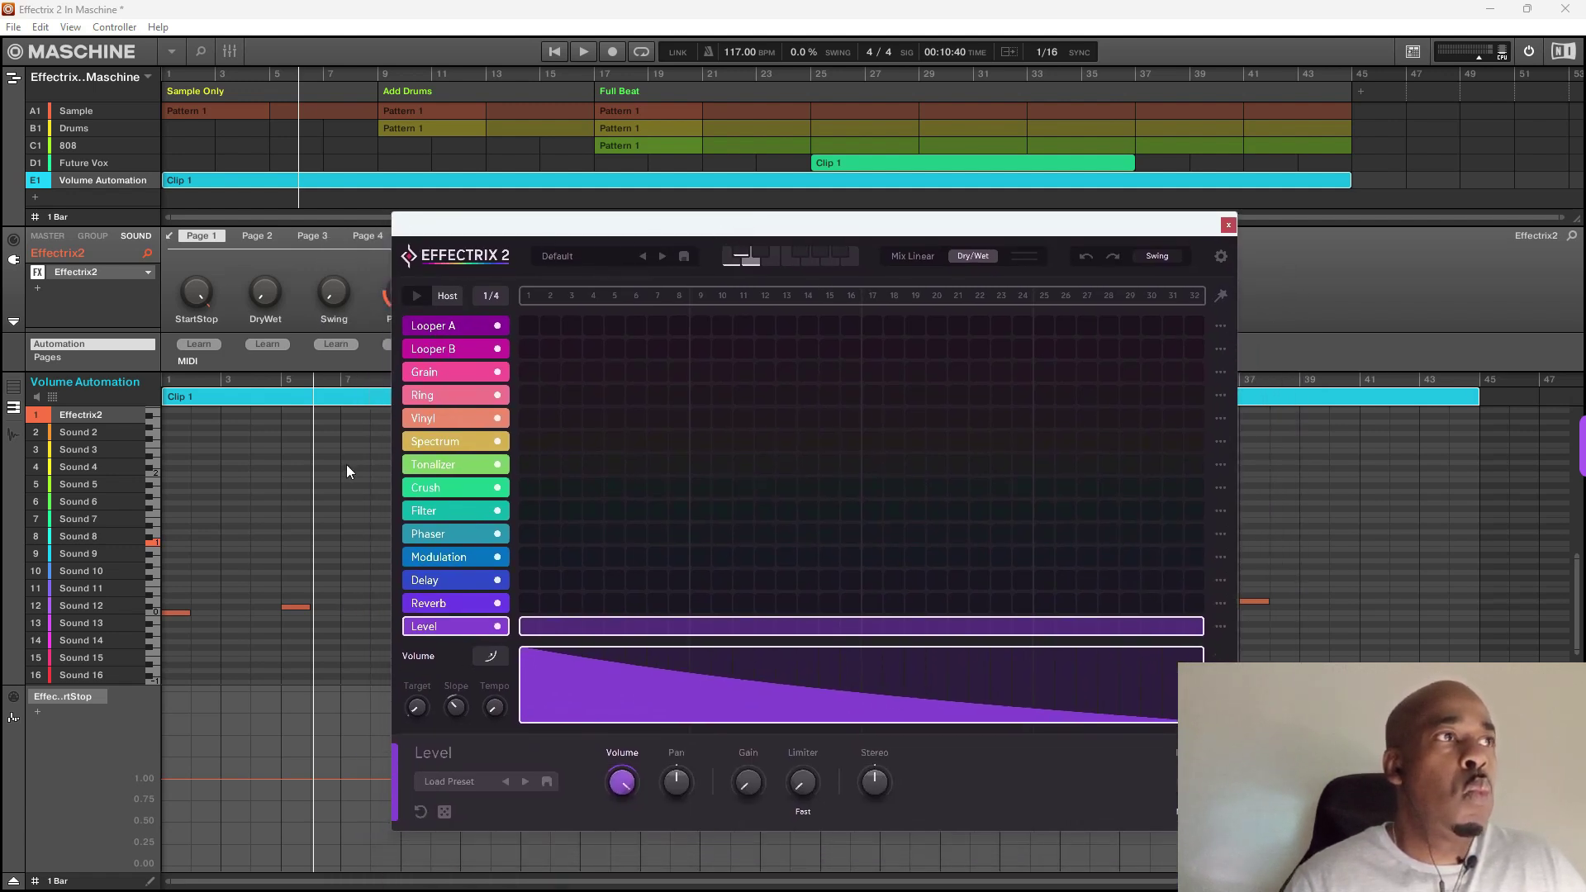
drag(991, 224, 993, 240)
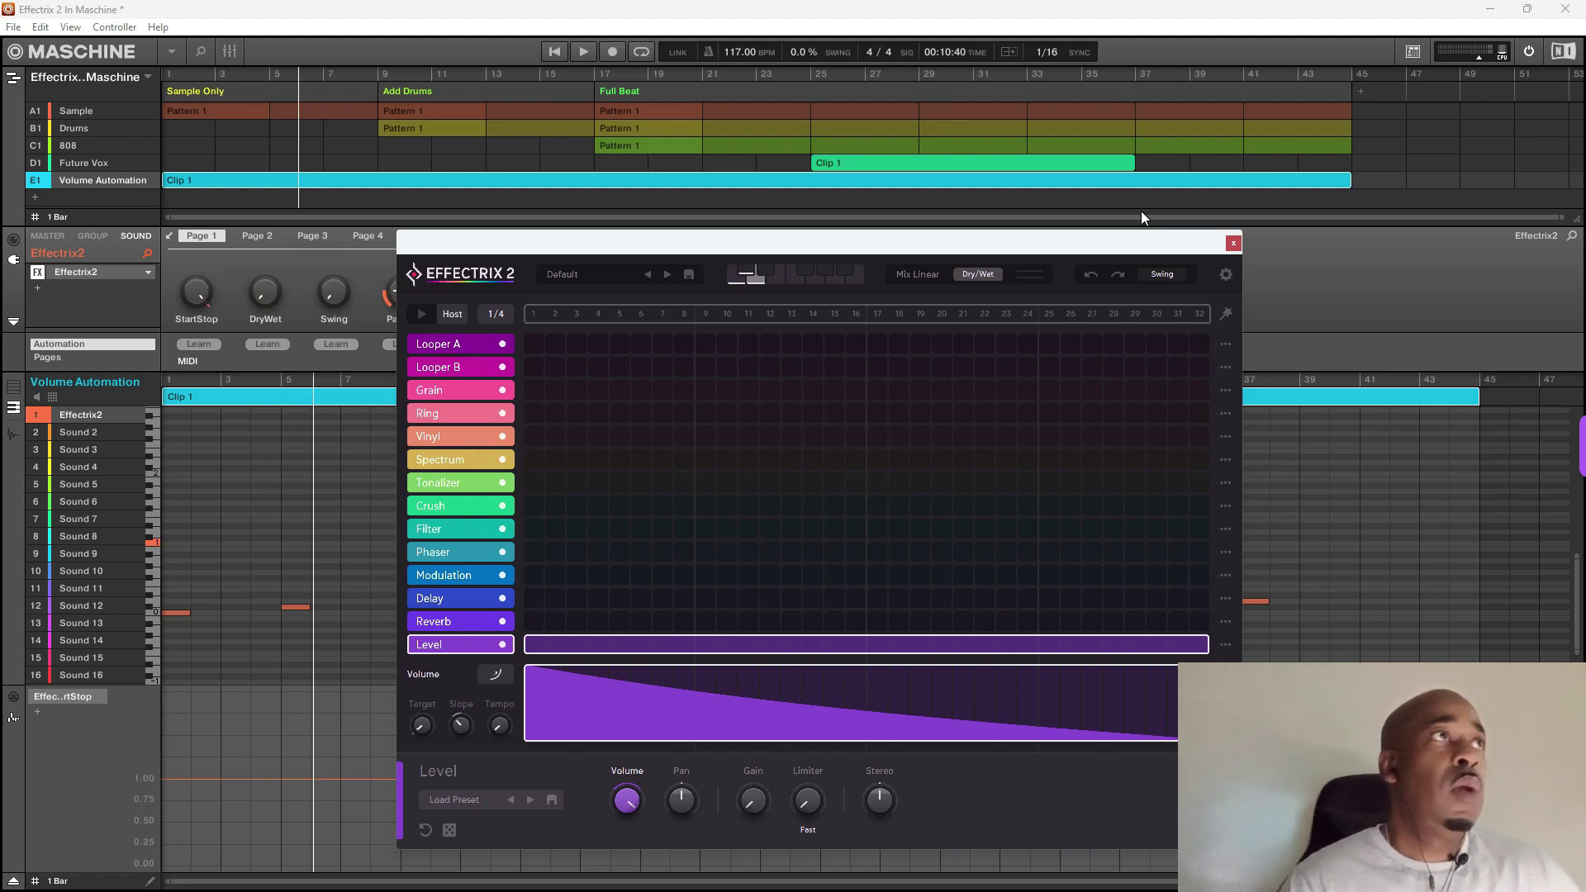
- Play the song from the beginning to check how the clip's notes trigger the Effectrix 2 fade patterns
click(813, 16)
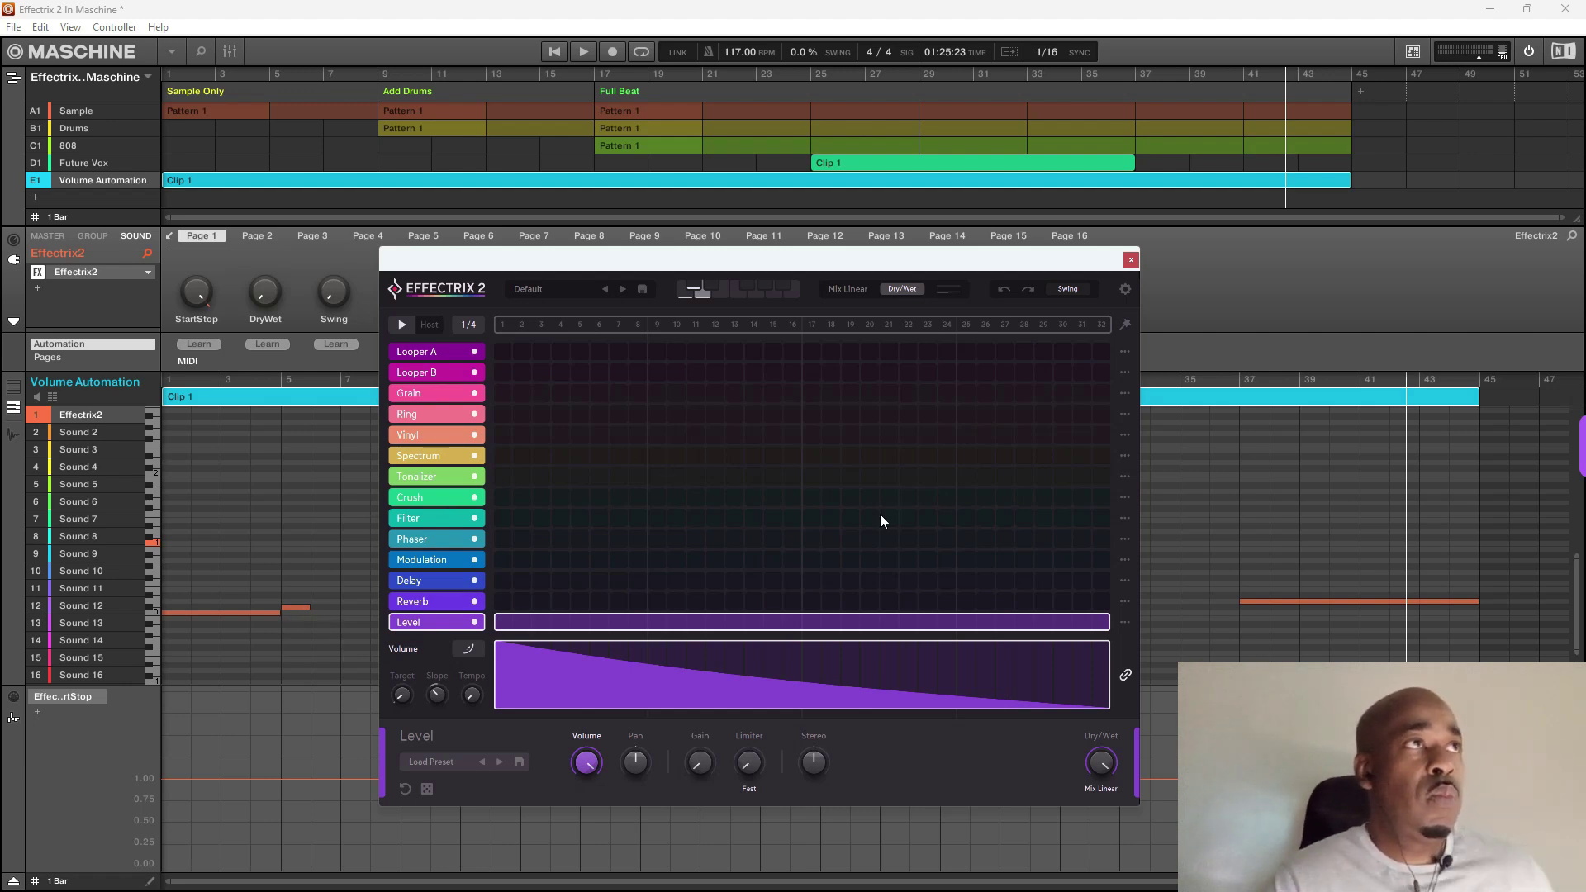
key(space)
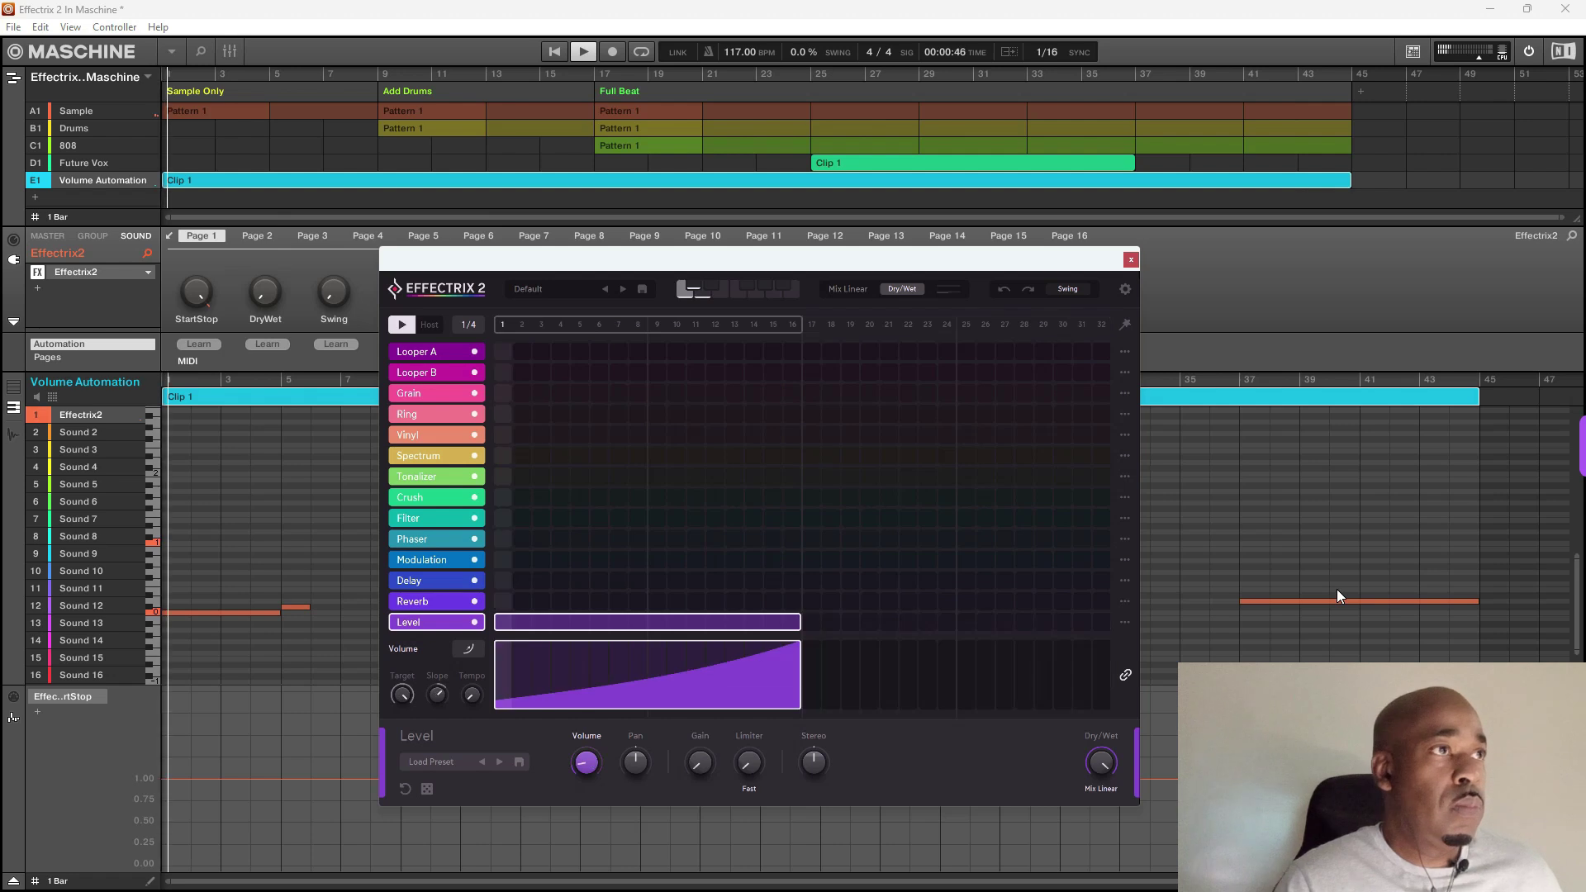